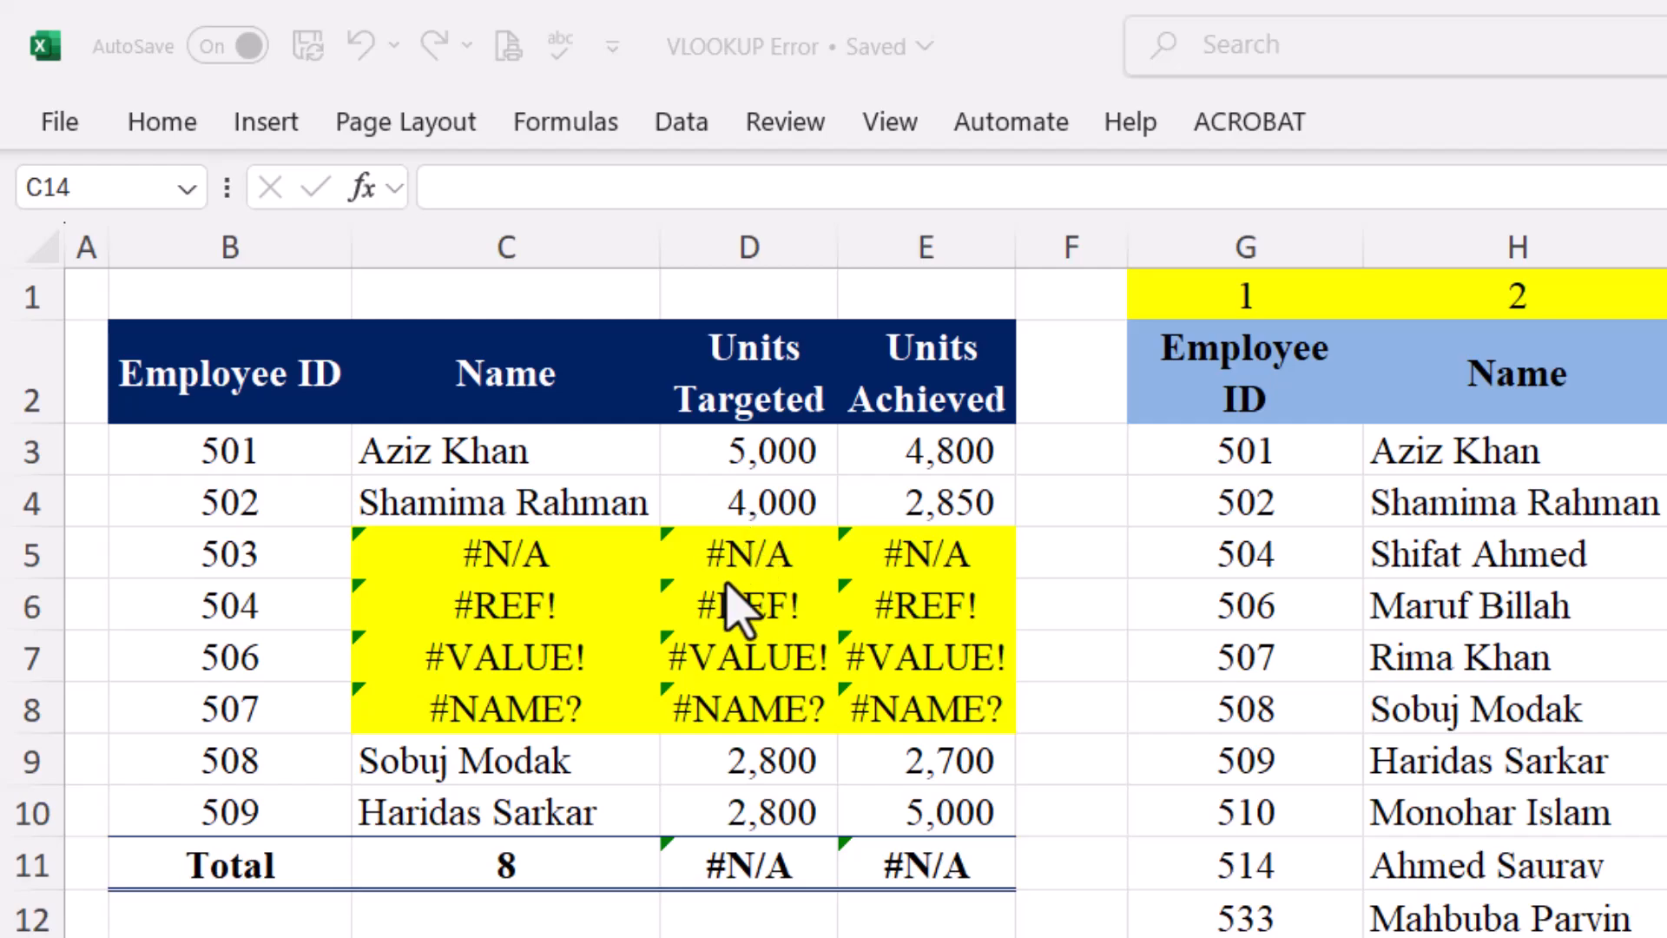
# Select the old lookup results in C3:E10 of the VLOOKUP Error workbook
pyautogui.click(382, 448)
pyautogui.moveTo(494, 454); pyautogui.dragTo(960, 800)
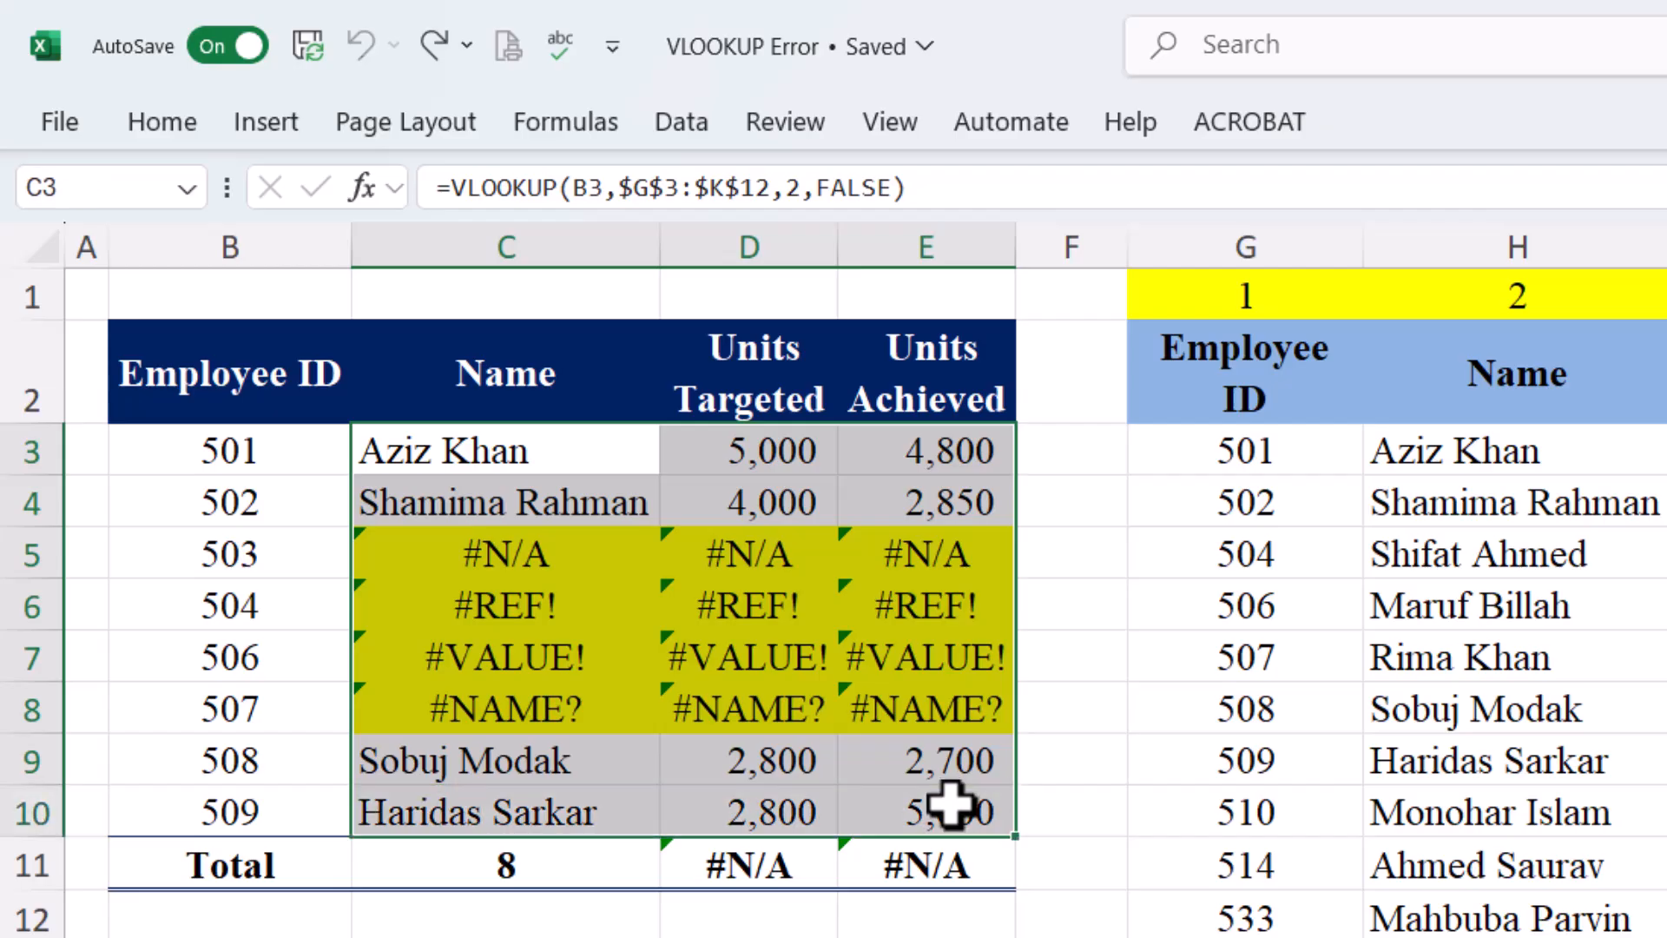
# Clear C3:E10 and start C3's VLOOKUP with lookup value B3, table G3:K12, column 2
pyautogui.press('Delete')
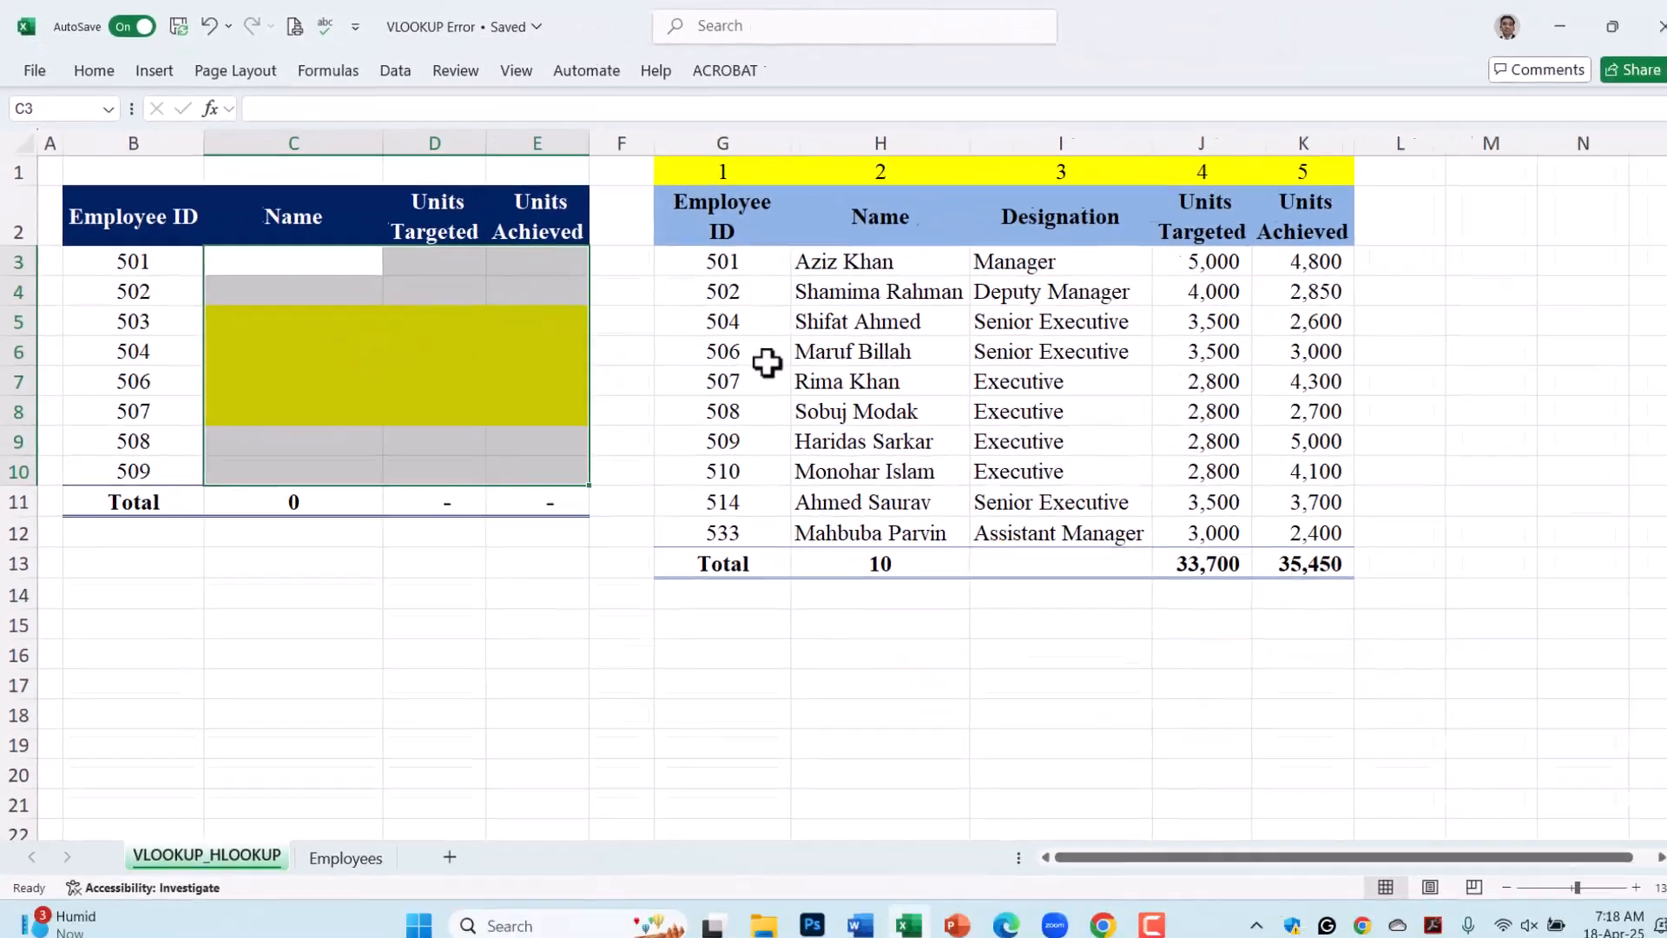
pyautogui.click(279, 260)
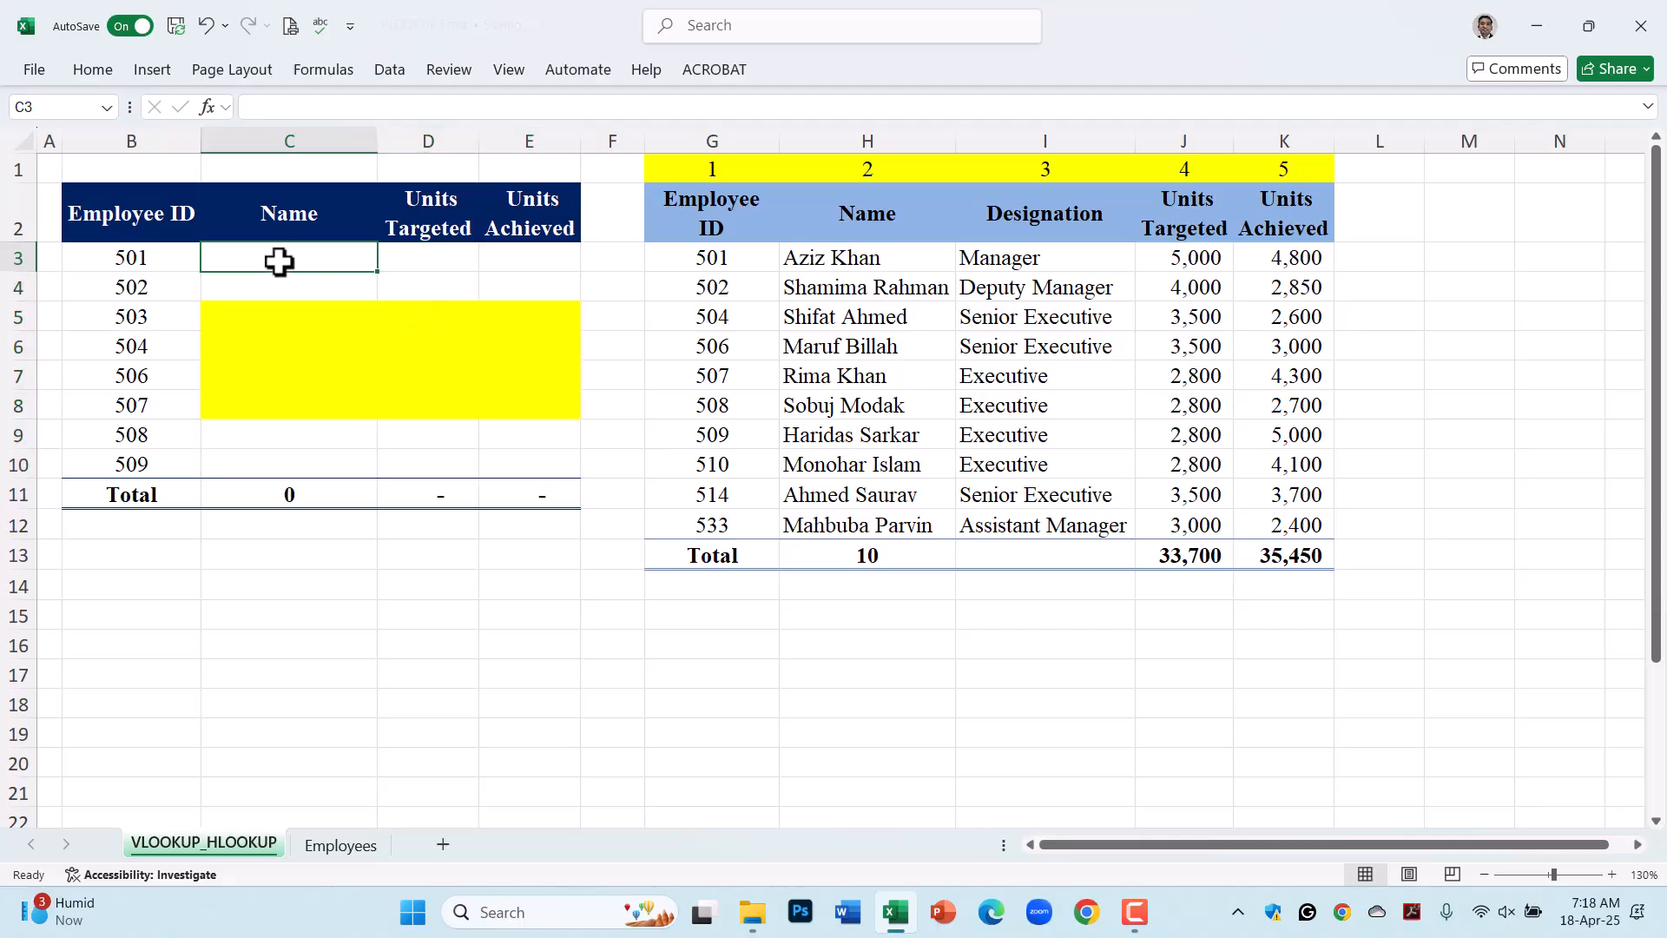
pyautogui.write('=vl')
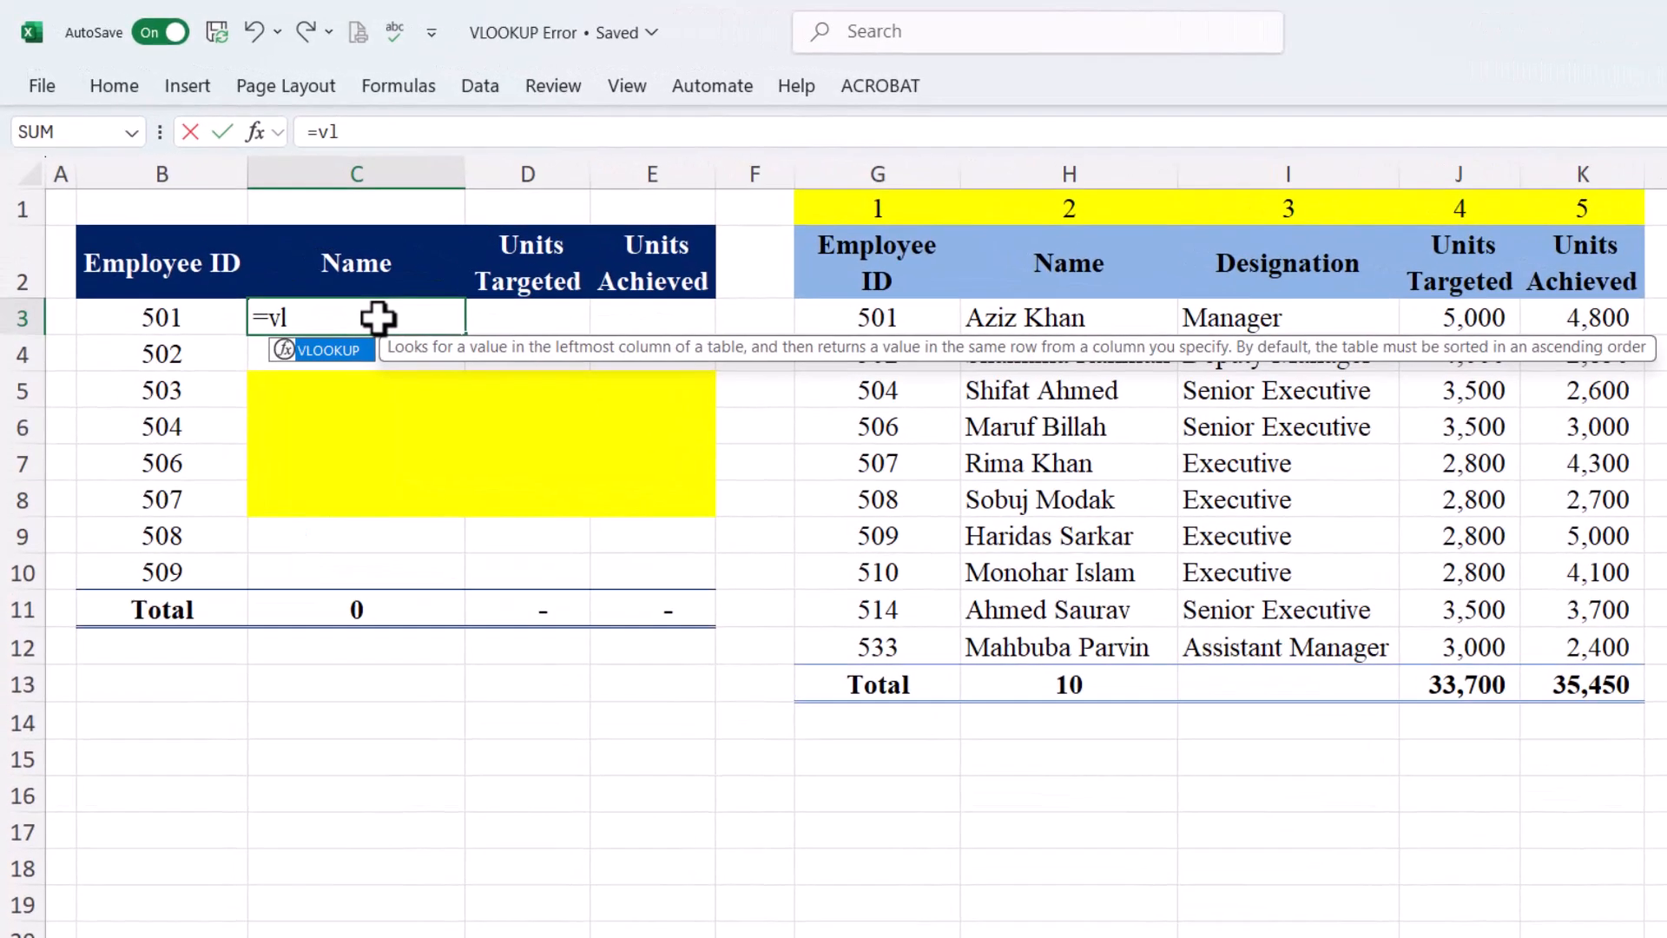
pyautogui.doubleClick(339, 352)
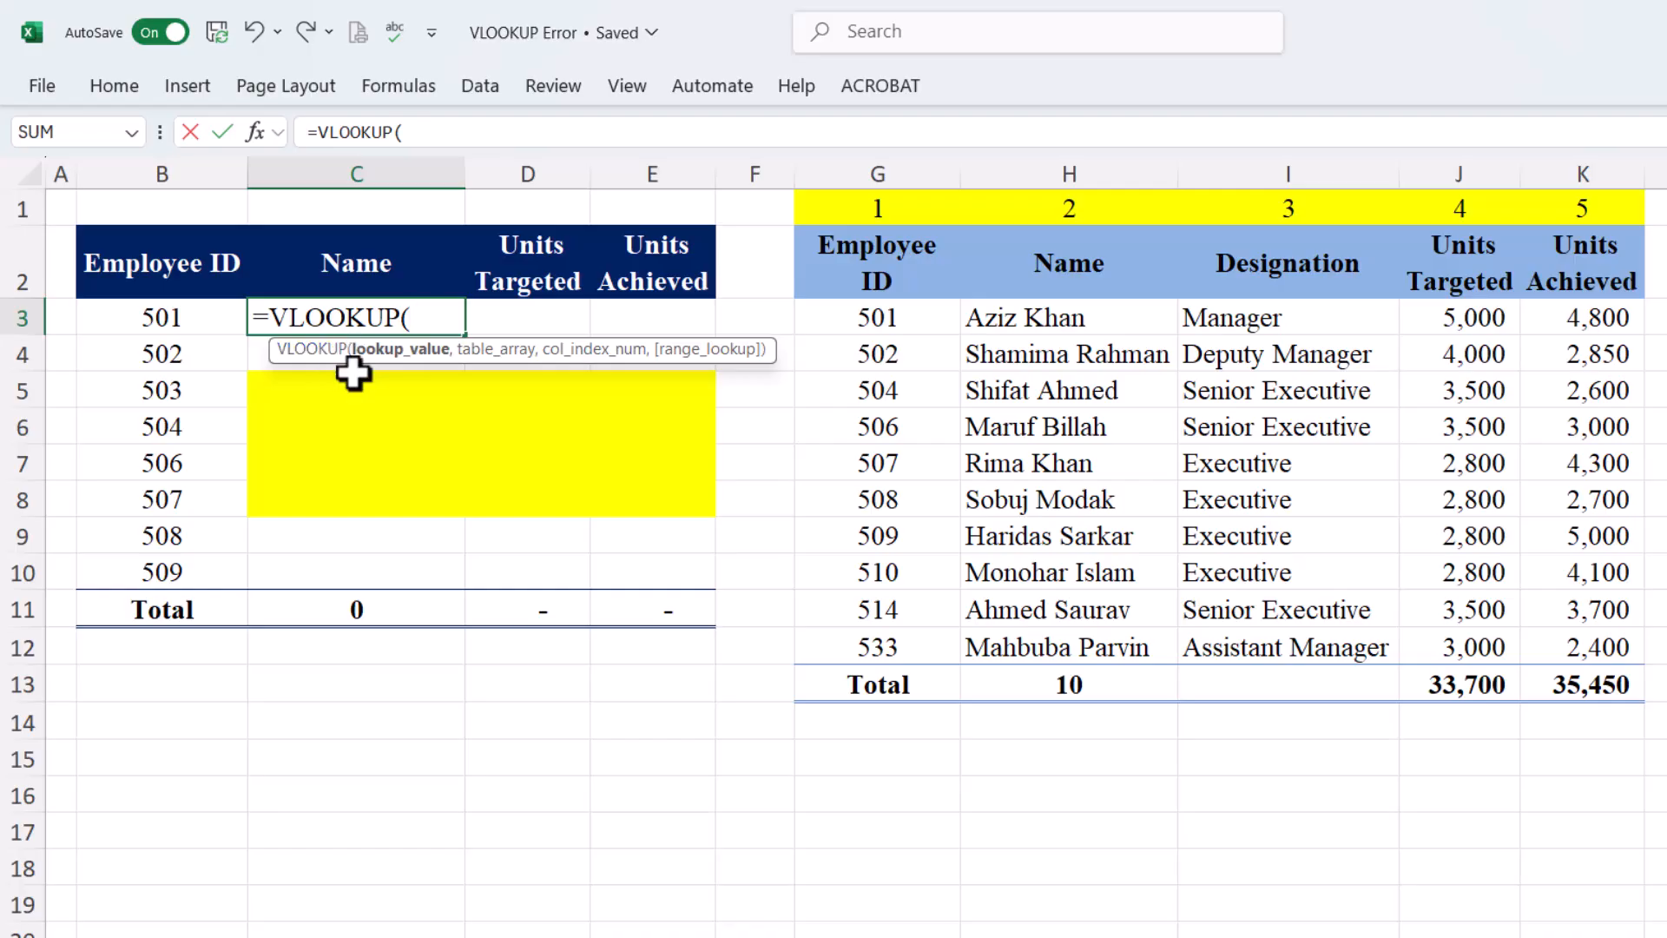
pyautogui.click(182, 322)
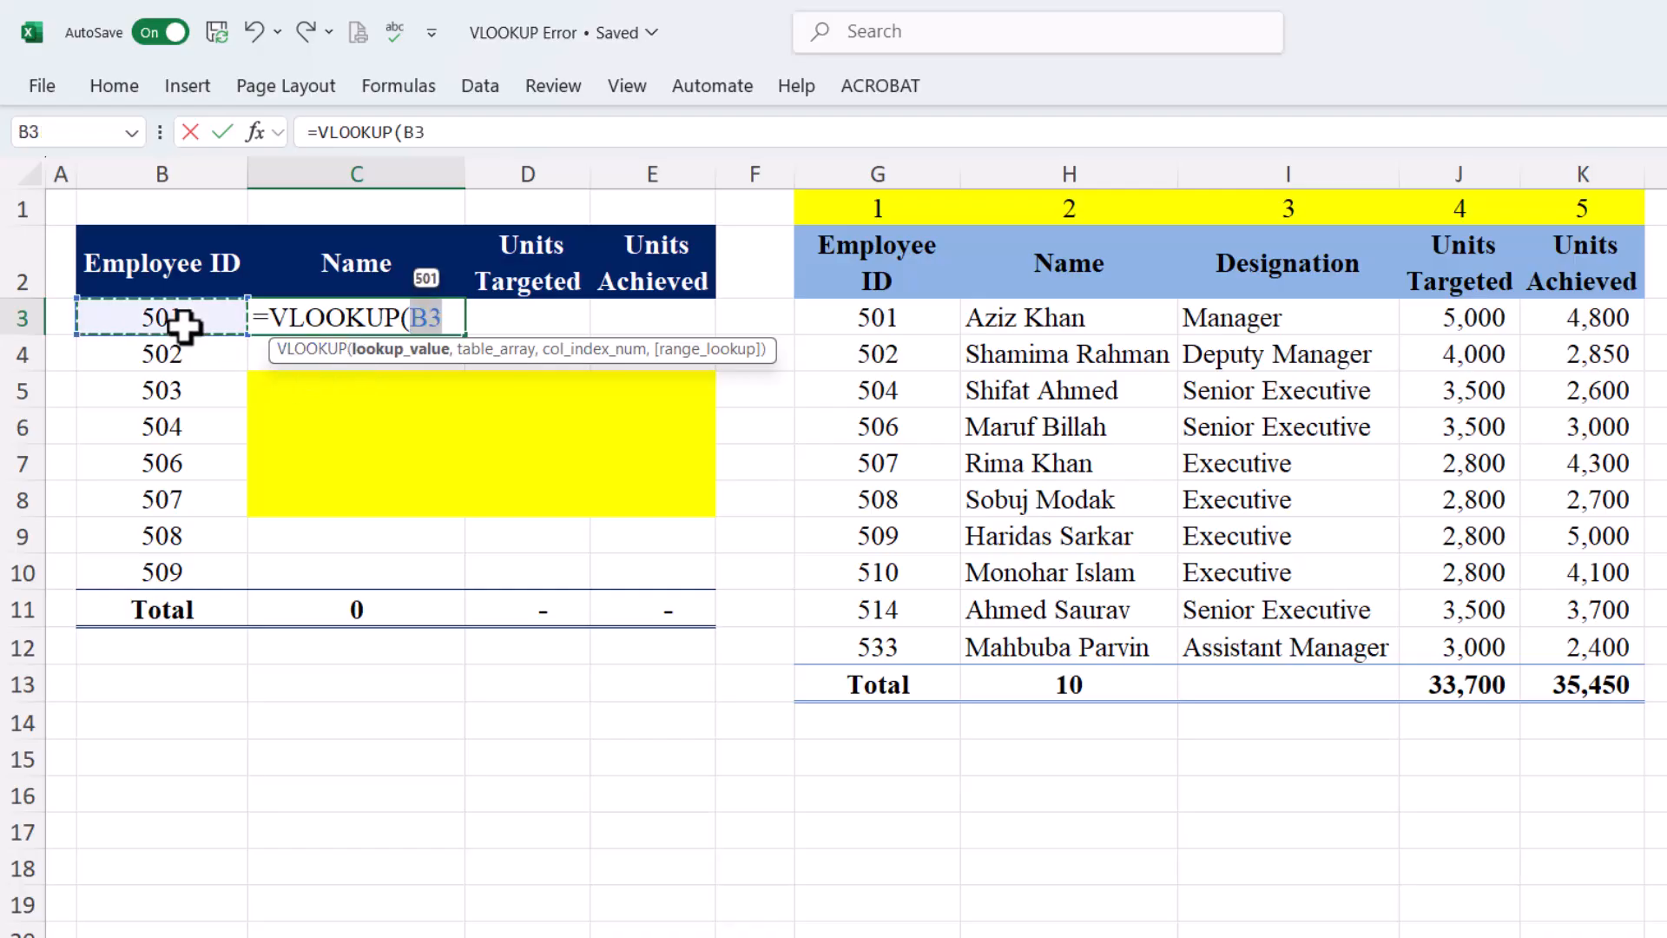
pyautogui.write(',')
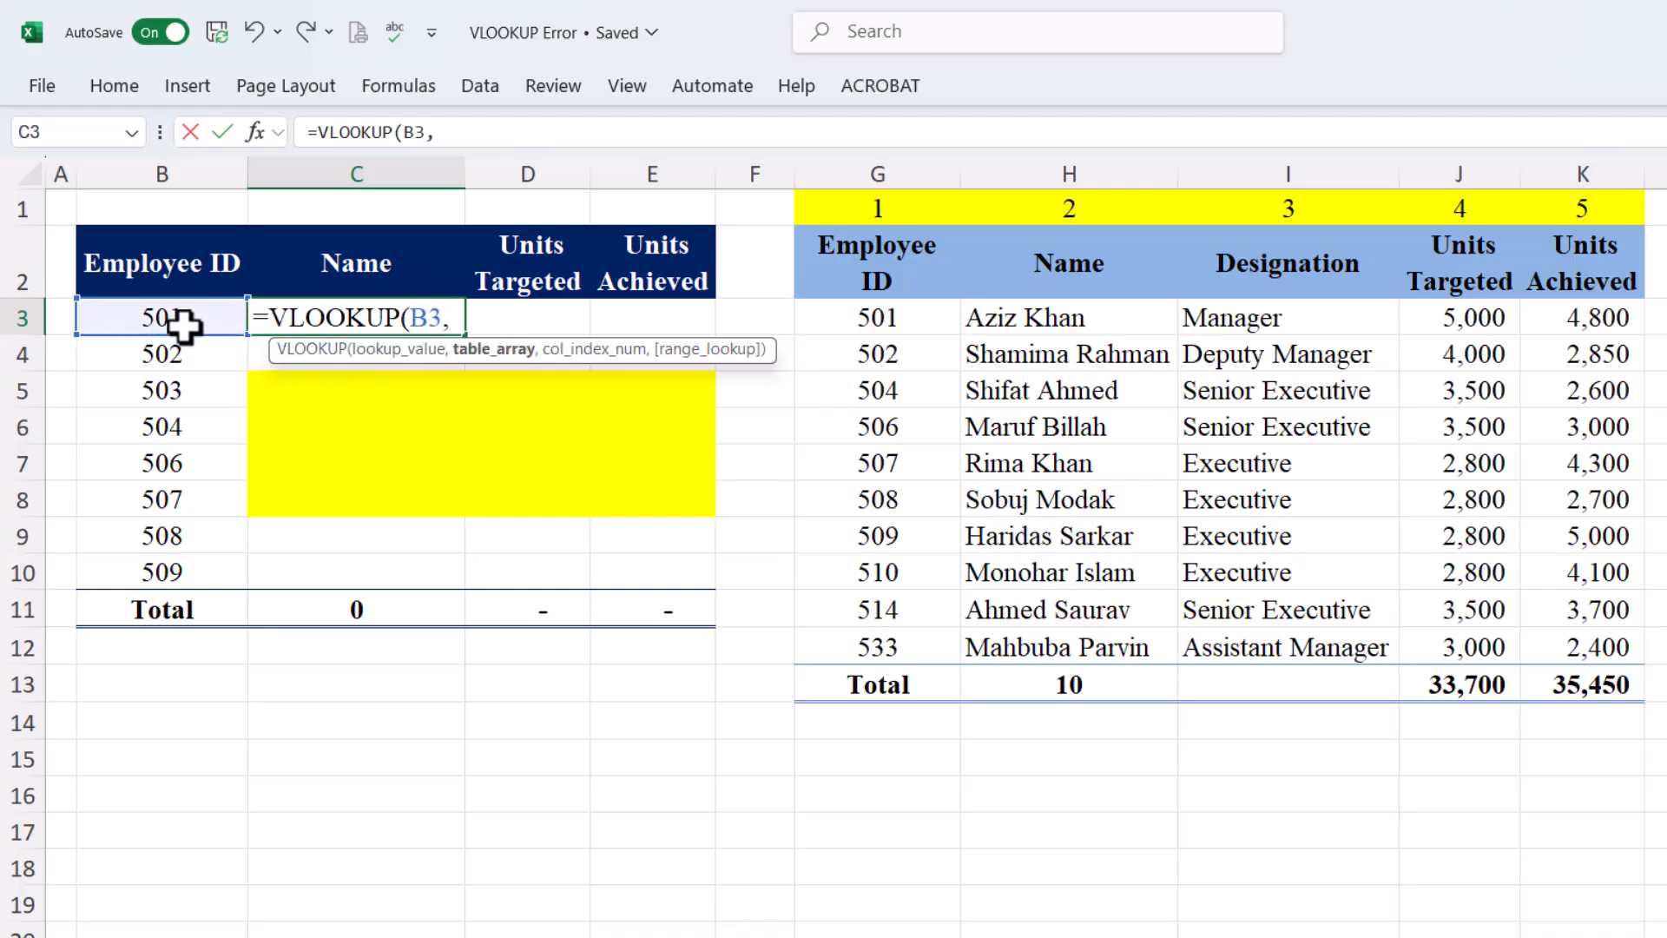
pyautogui.moveTo(818, 316); pyautogui.dragTo(1581, 651)
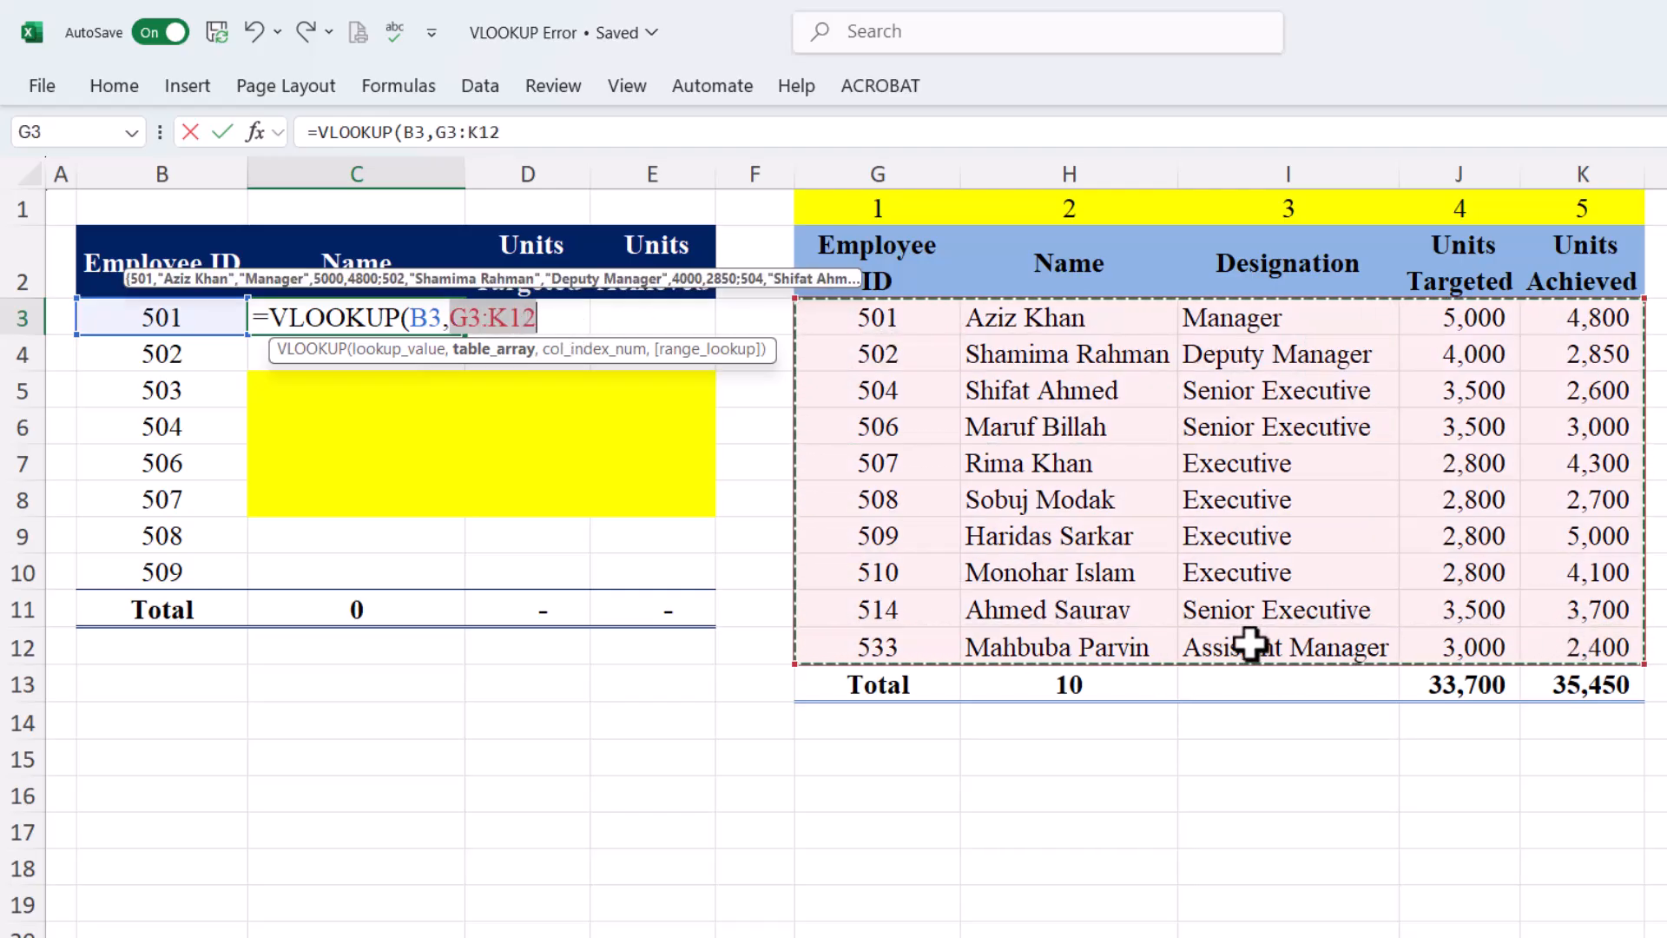
pyautogui.write(',')
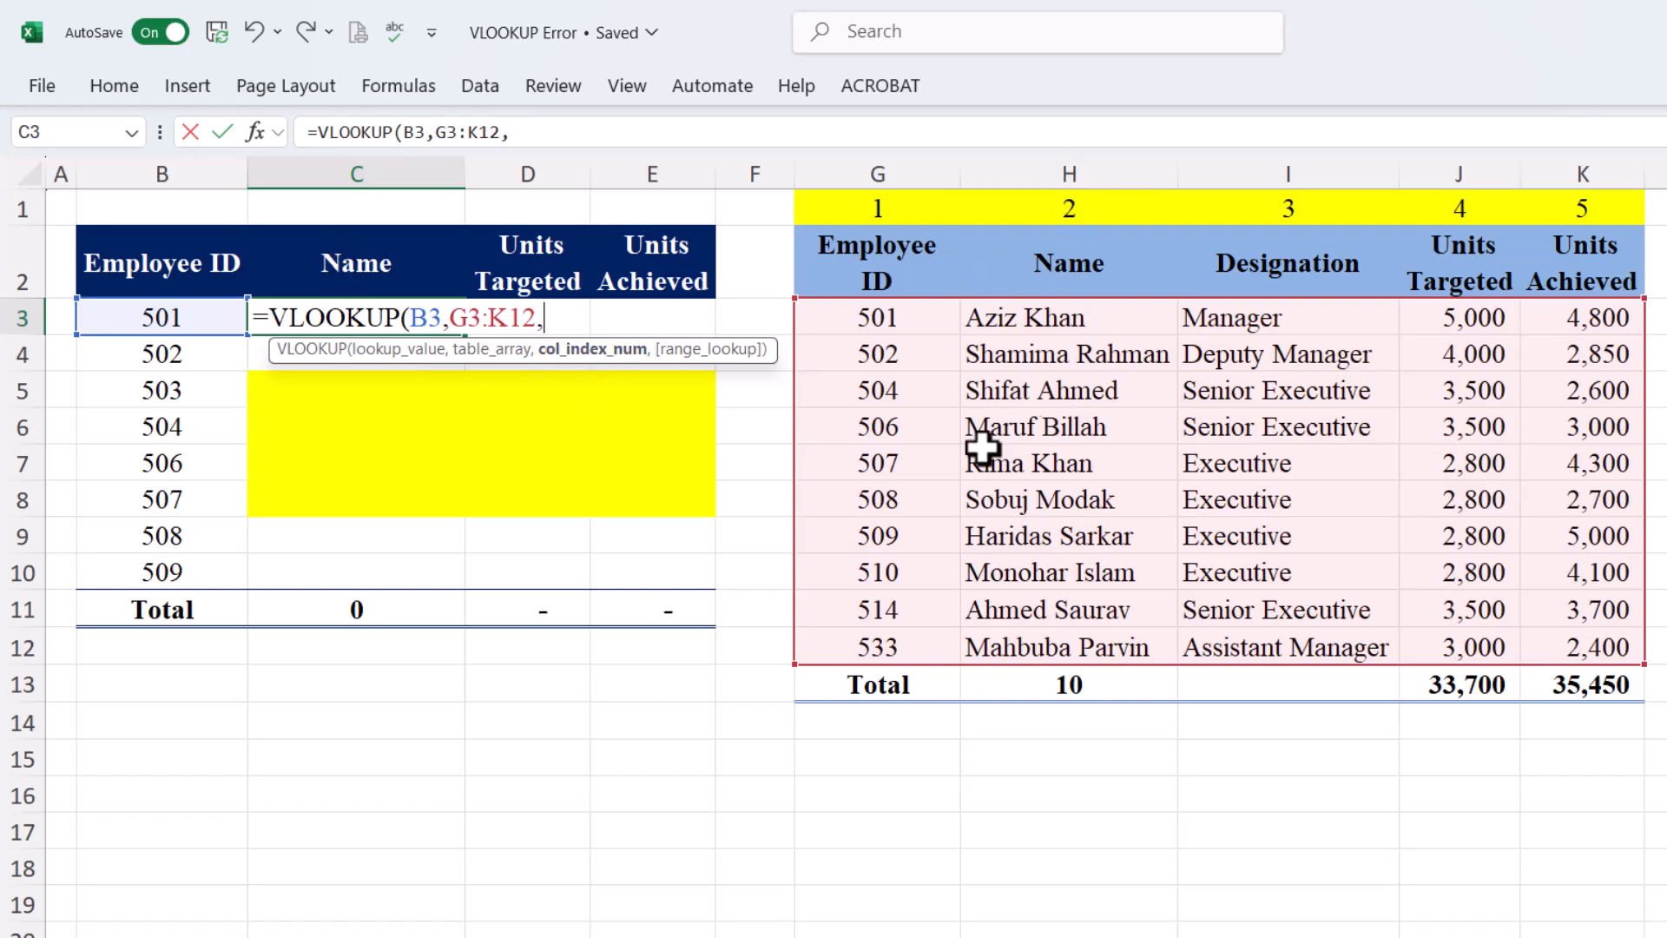
pyautogui.write('2,')
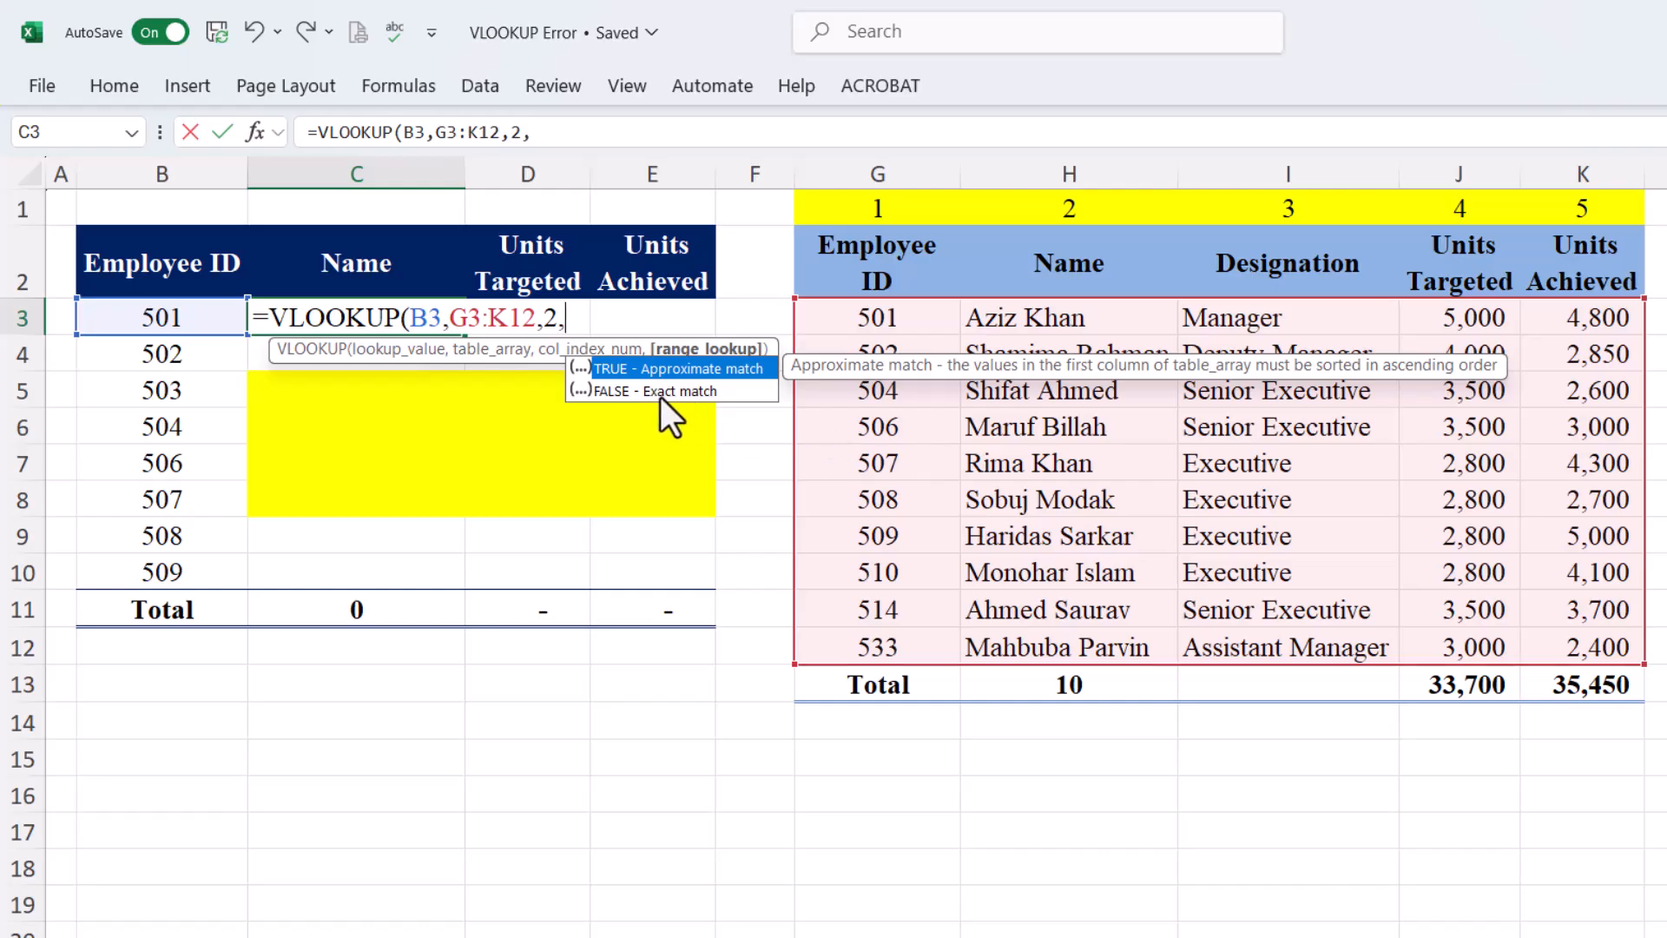
# Finish with FALSE for exact match and fill =VLOOKUP(B3,G3:K12,2,FALSE) down to row 10
pyautogui.click(691, 397)
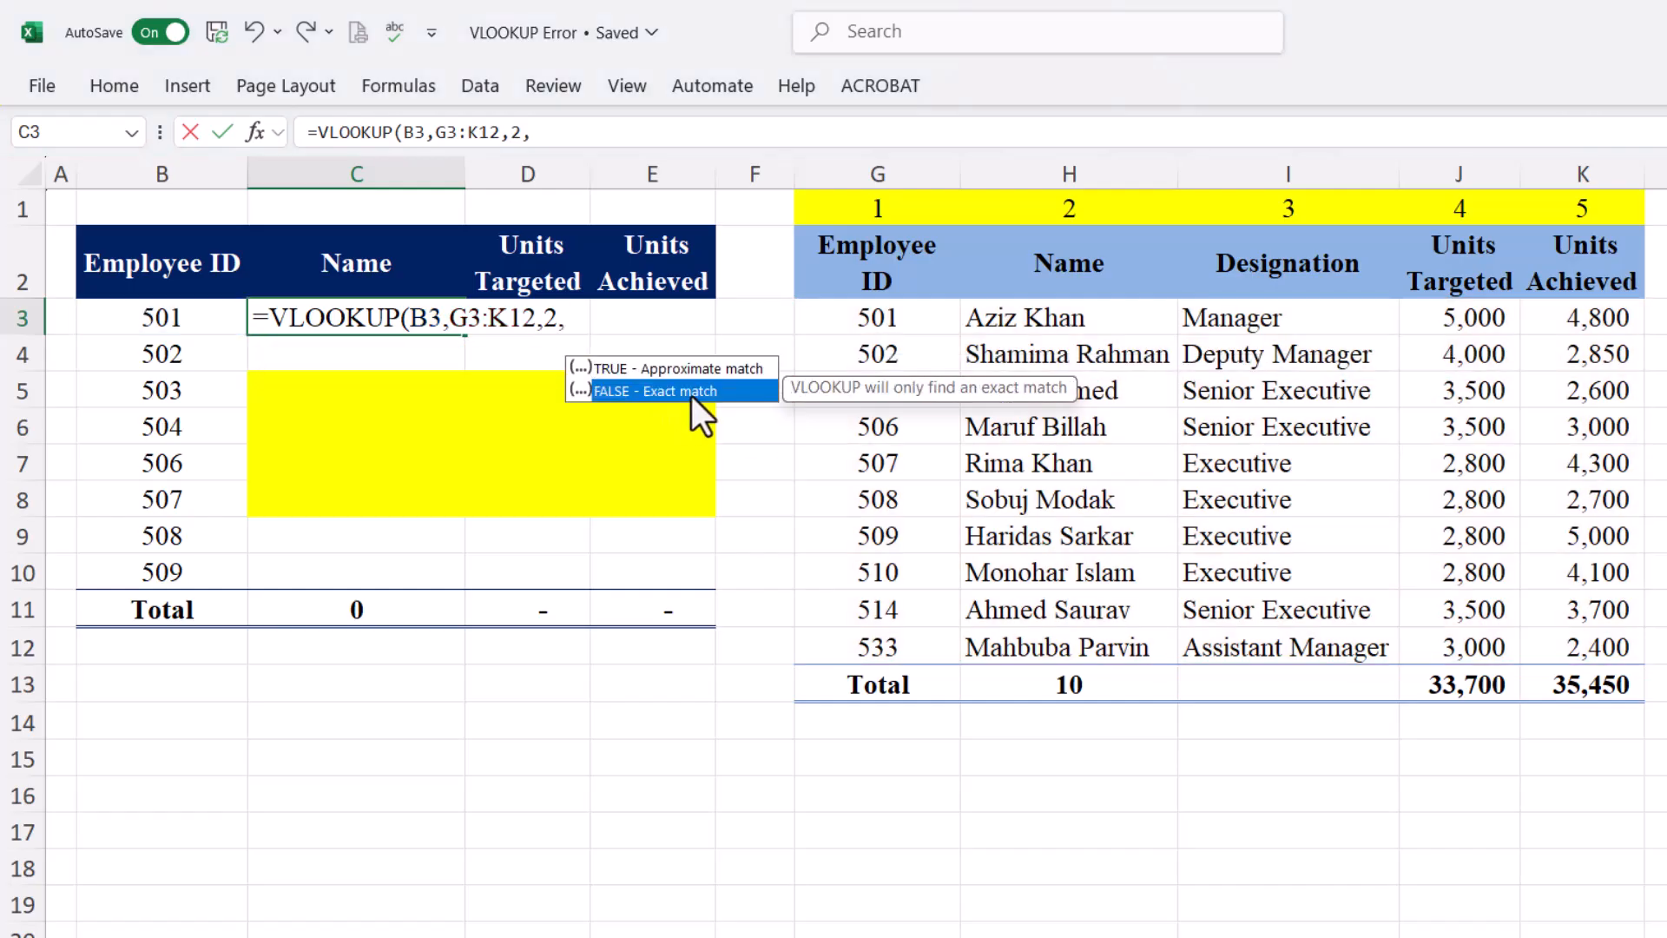
pyautogui.doubleClick(691, 394)
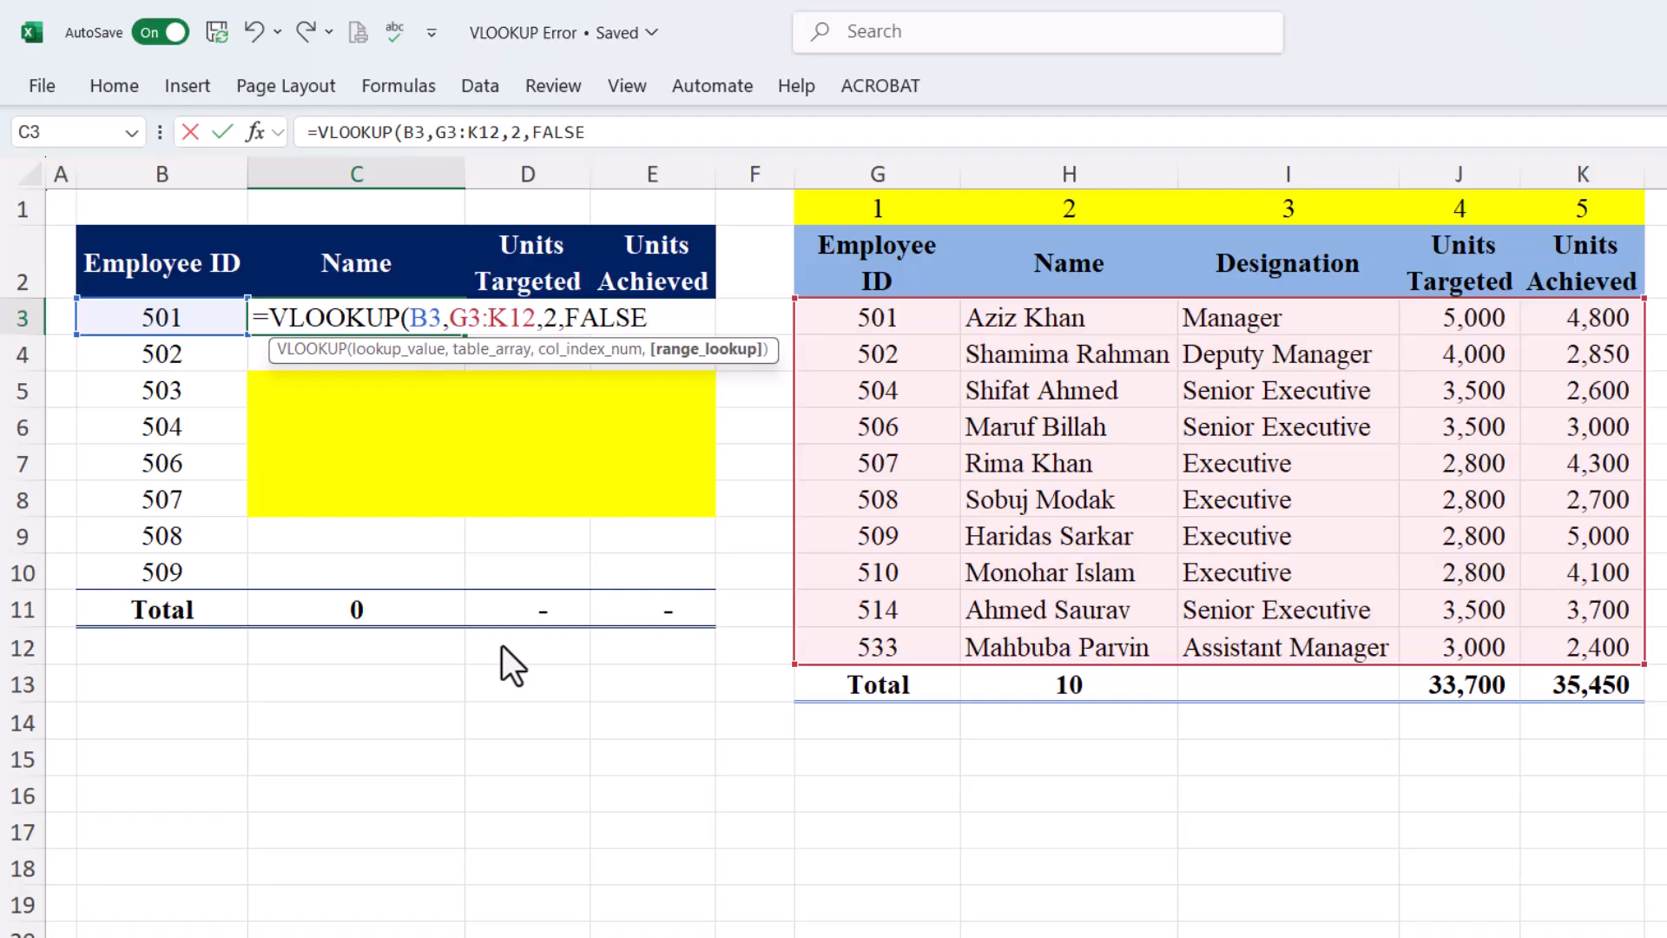
pyautogui.write(')')
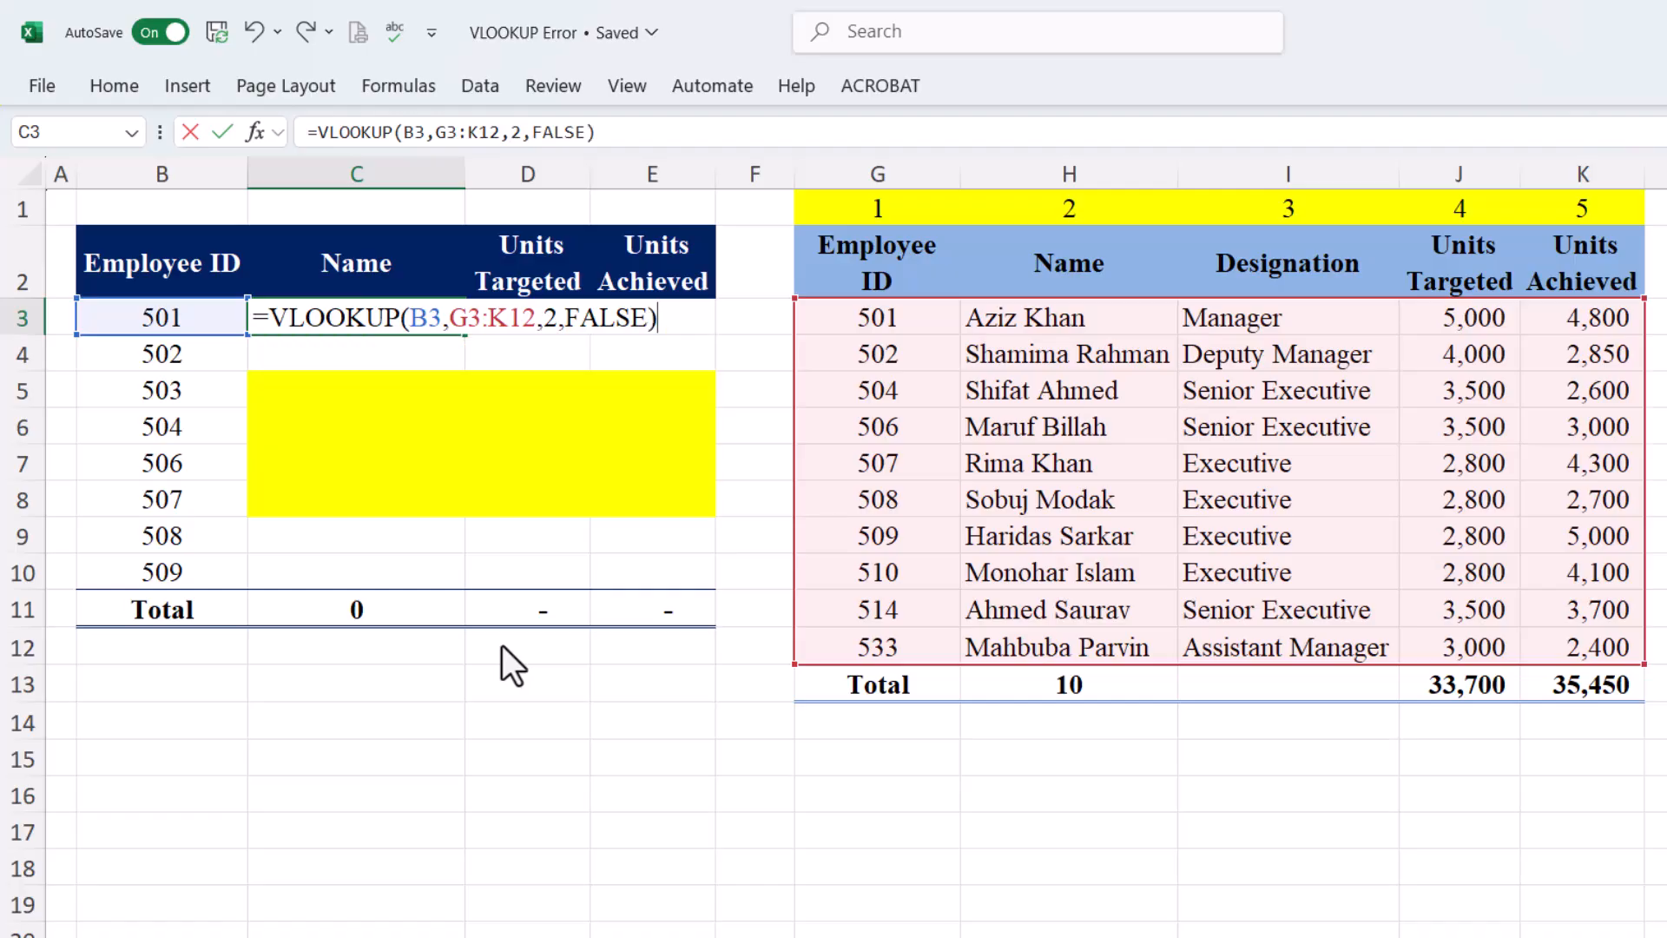
pyautogui.press('Tab')
pyautogui.click(369, 320)
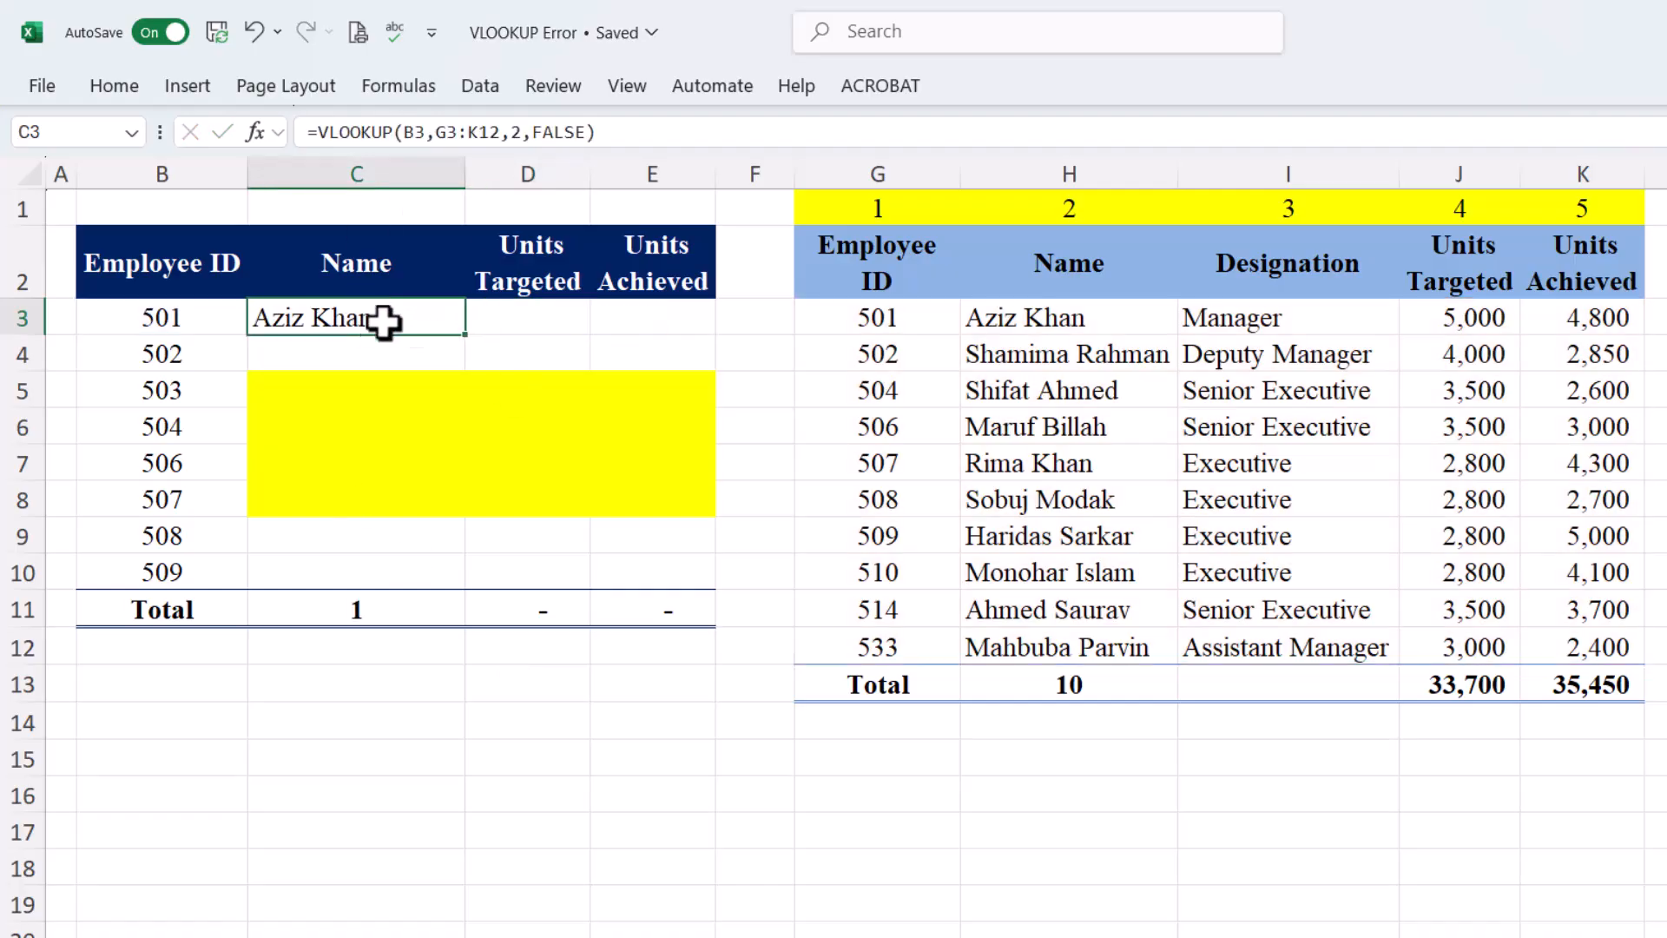
pyautogui.moveTo(474, 335); pyautogui.dragTo(478, 580)
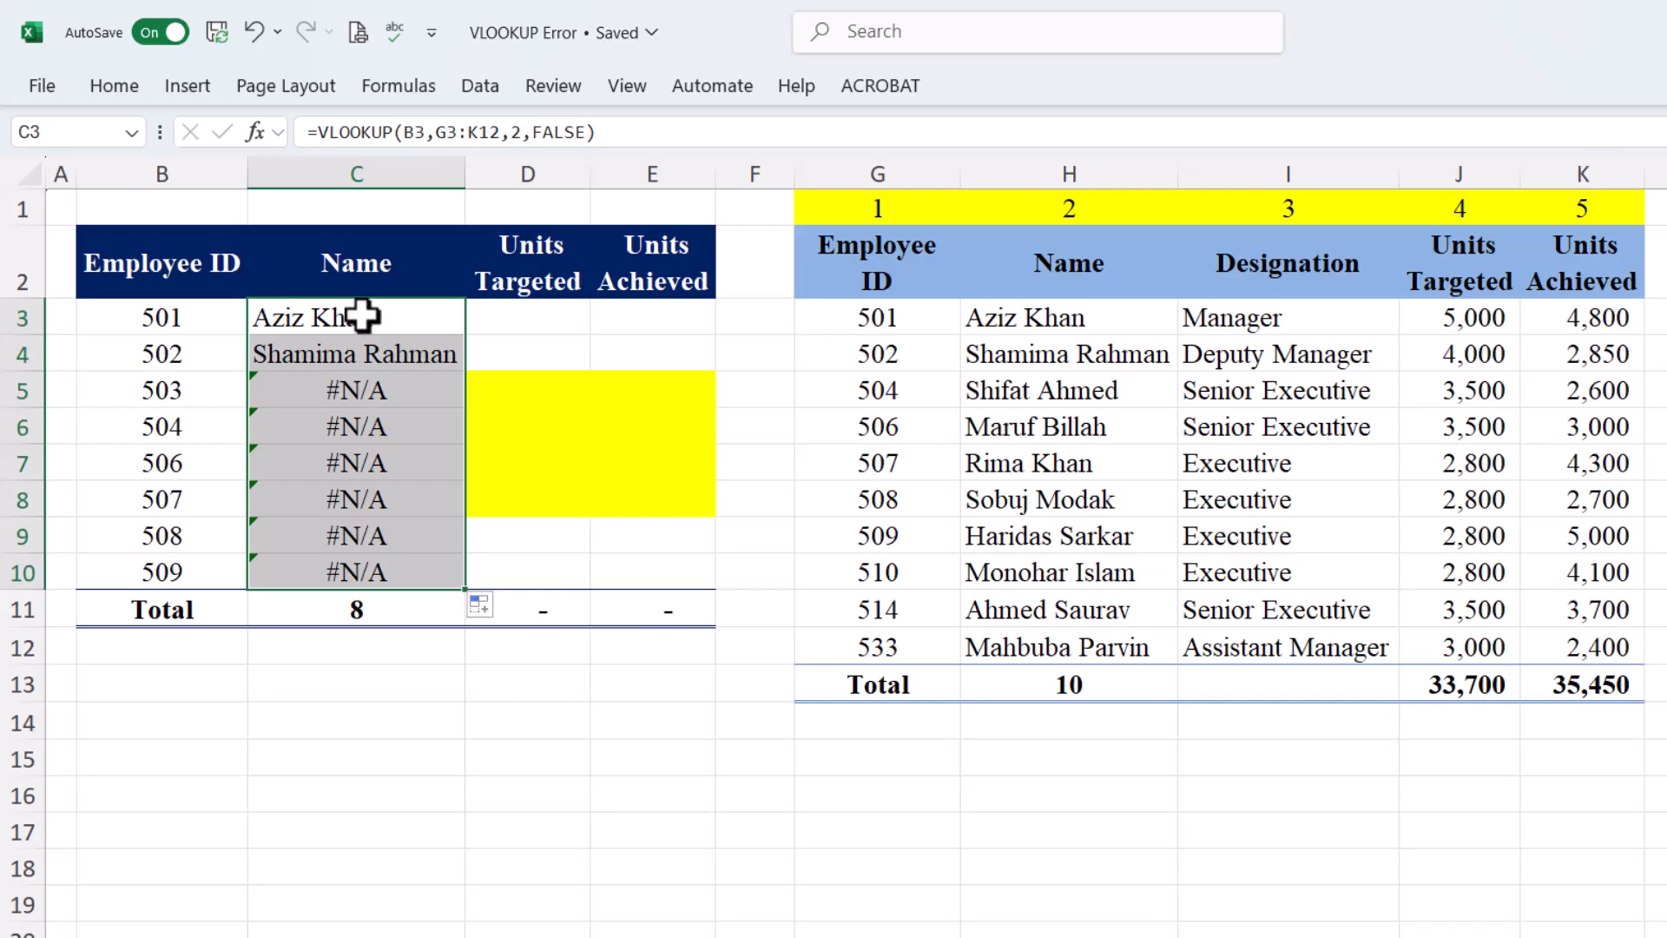
# Anchor the table start as $G$3:K12 in C3's formula and refill it down to C10
pyautogui.doubleClick(388, 383)
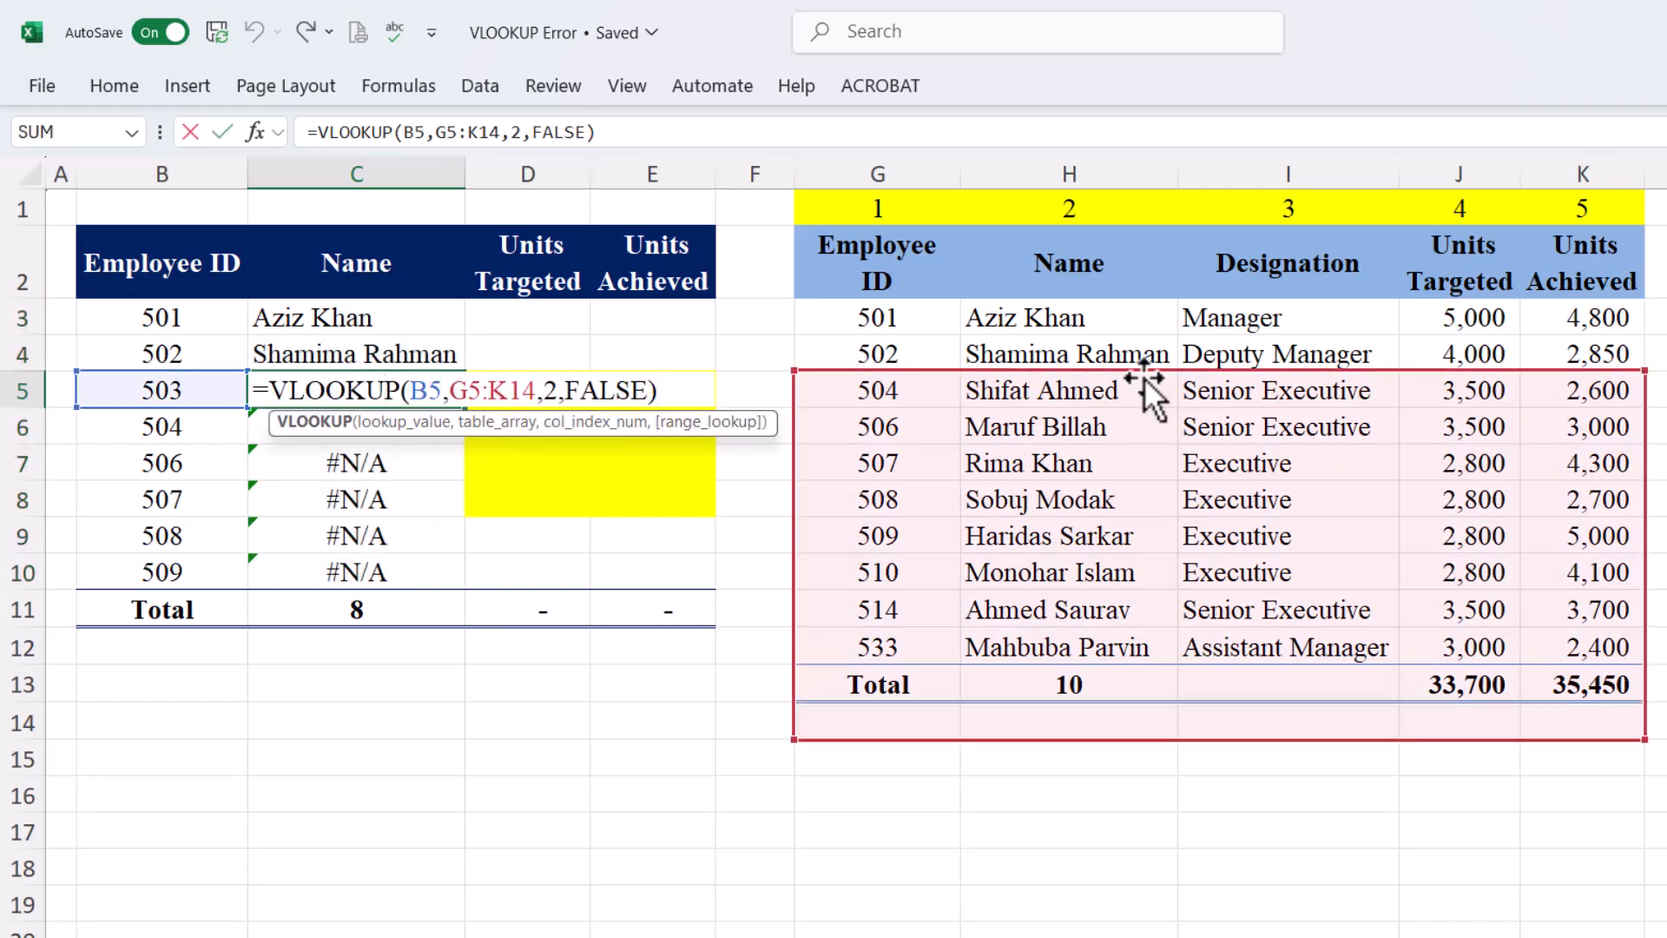
pyautogui.press('Return')
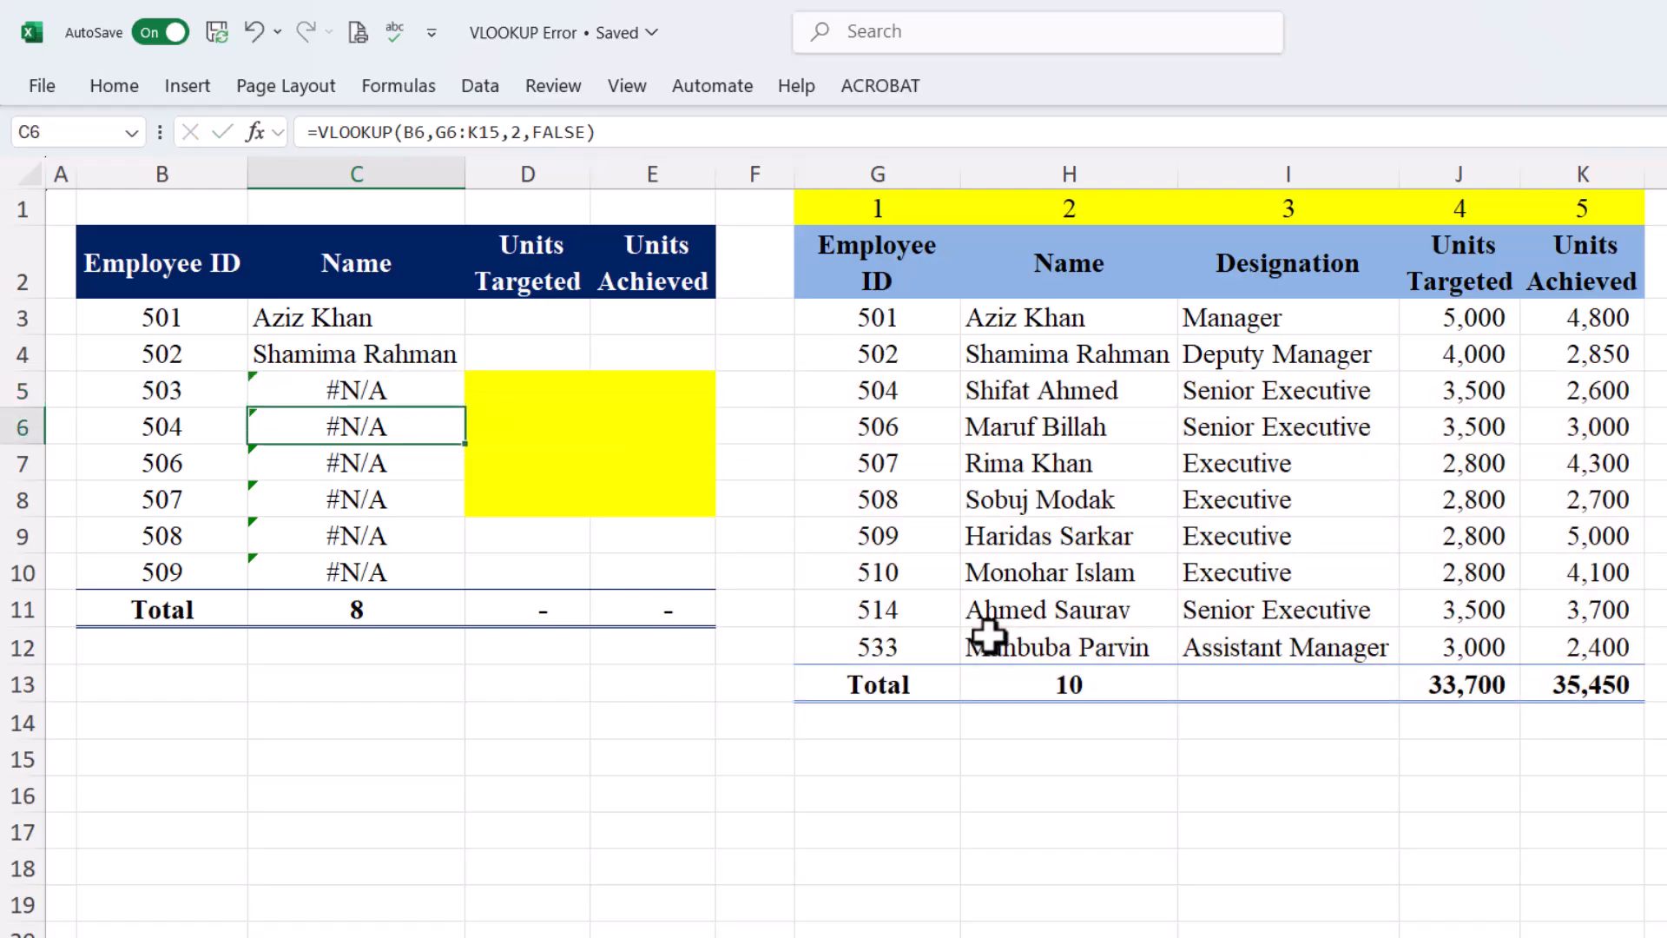
pyautogui.click(415, 320)
pyautogui.doubleClick(436, 318)
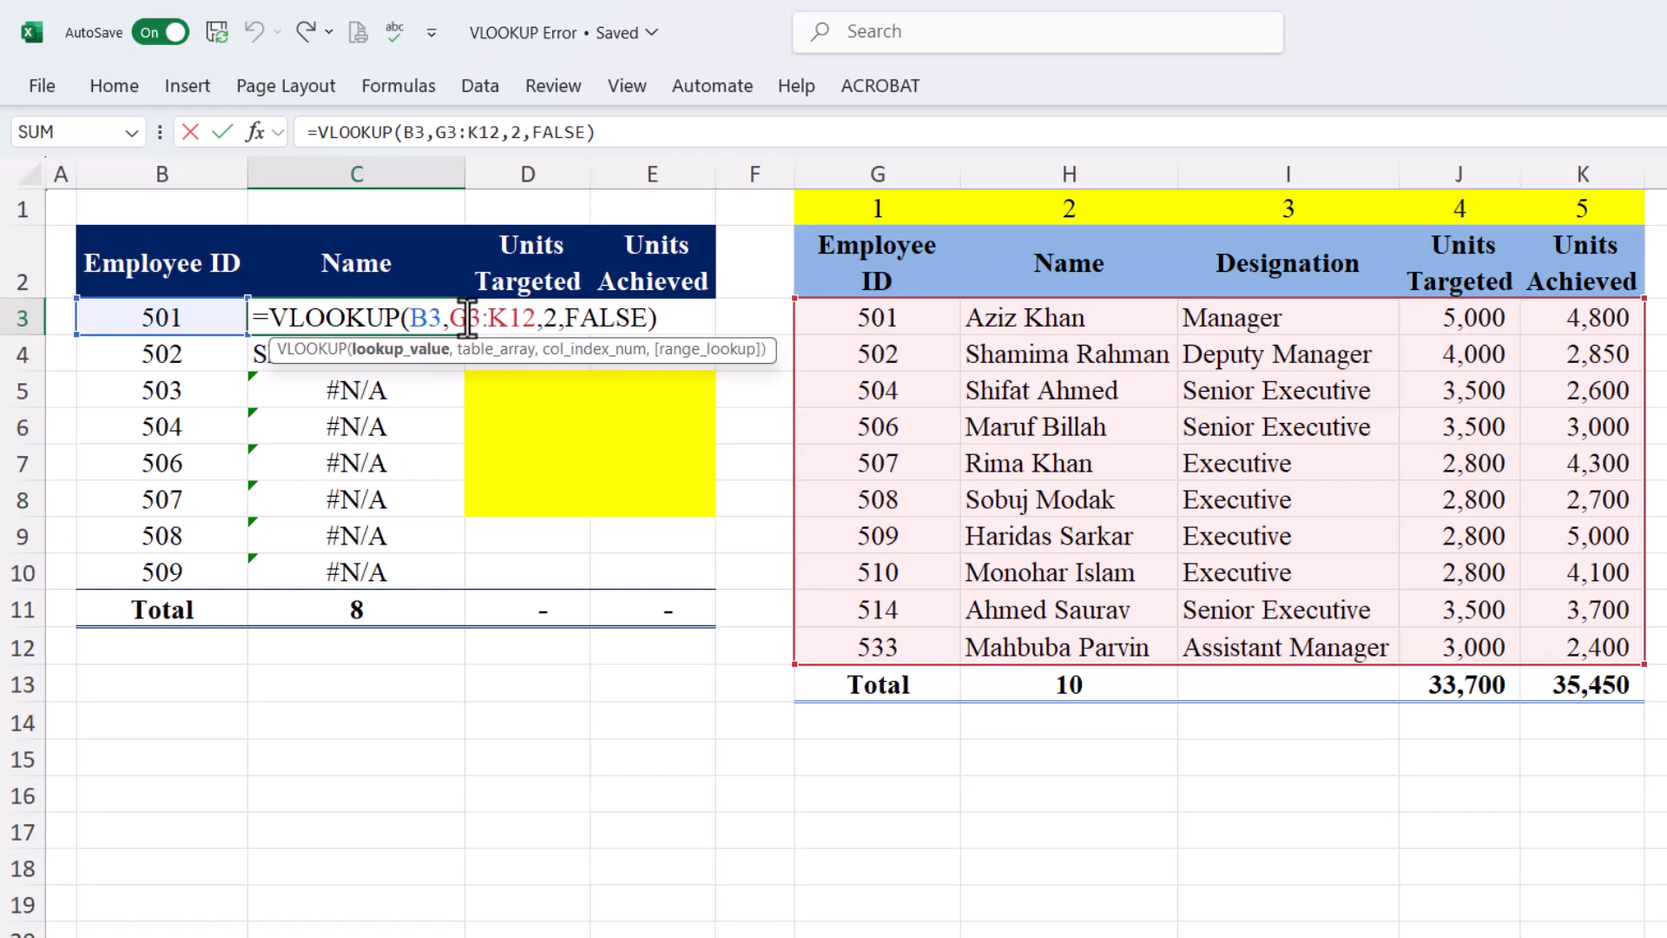
pyautogui.click(467, 319)
pyautogui.press('Return')
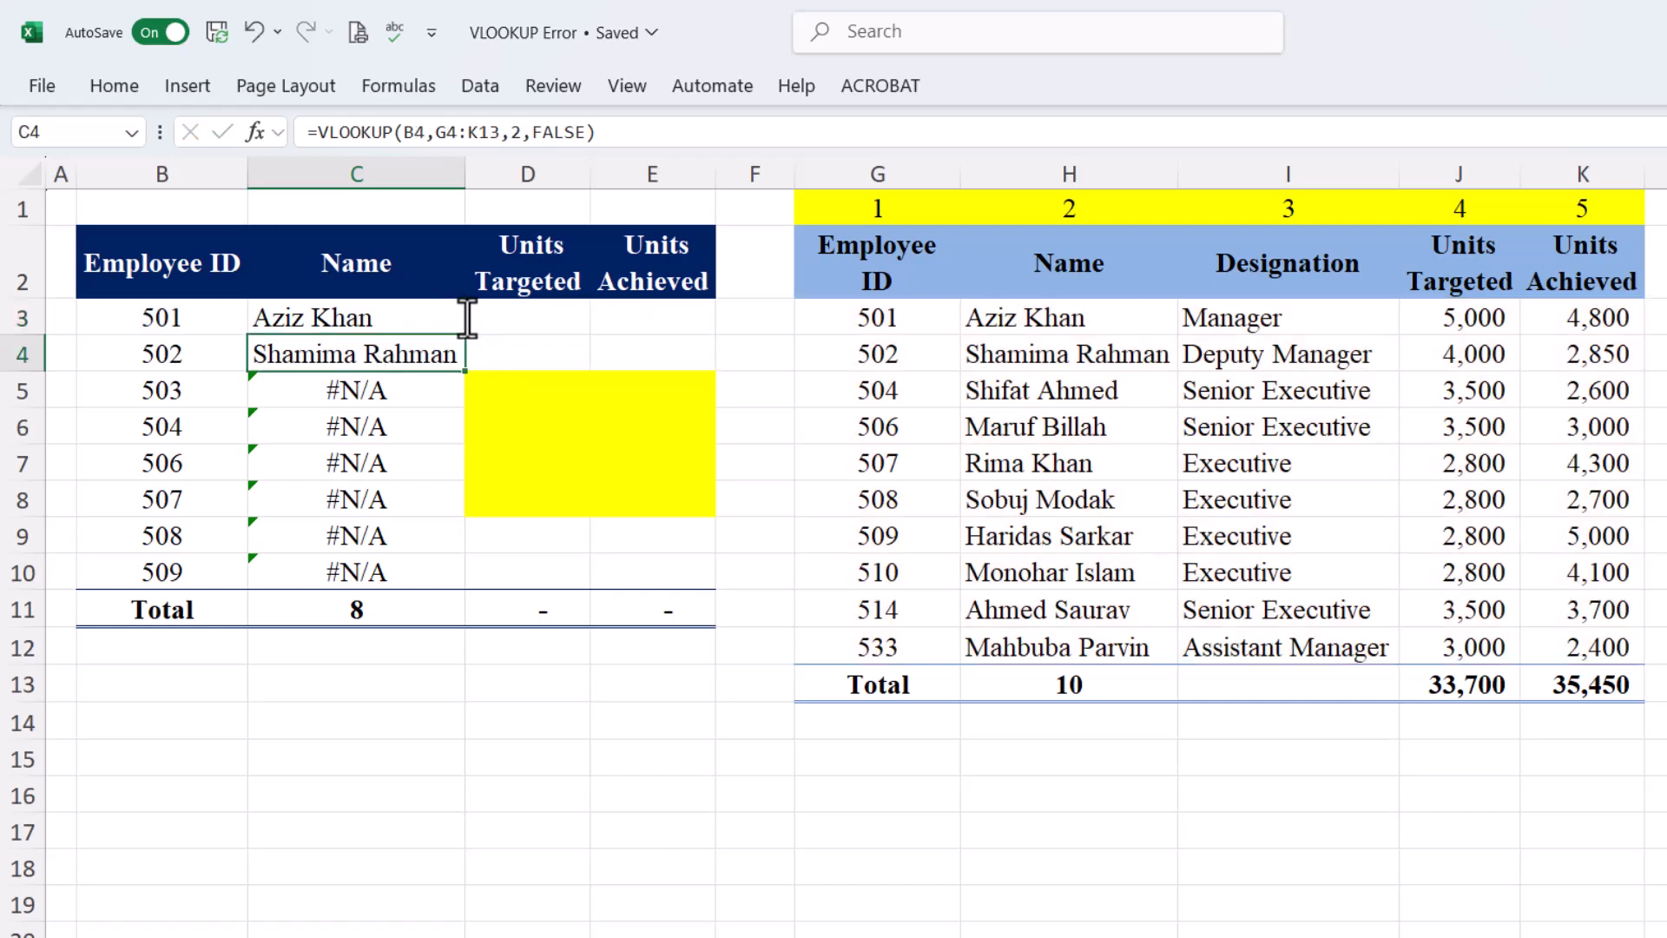
pyautogui.click(382, 318)
pyautogui.moveTo(464, 335); pyautogui.dragTo(473, 590)
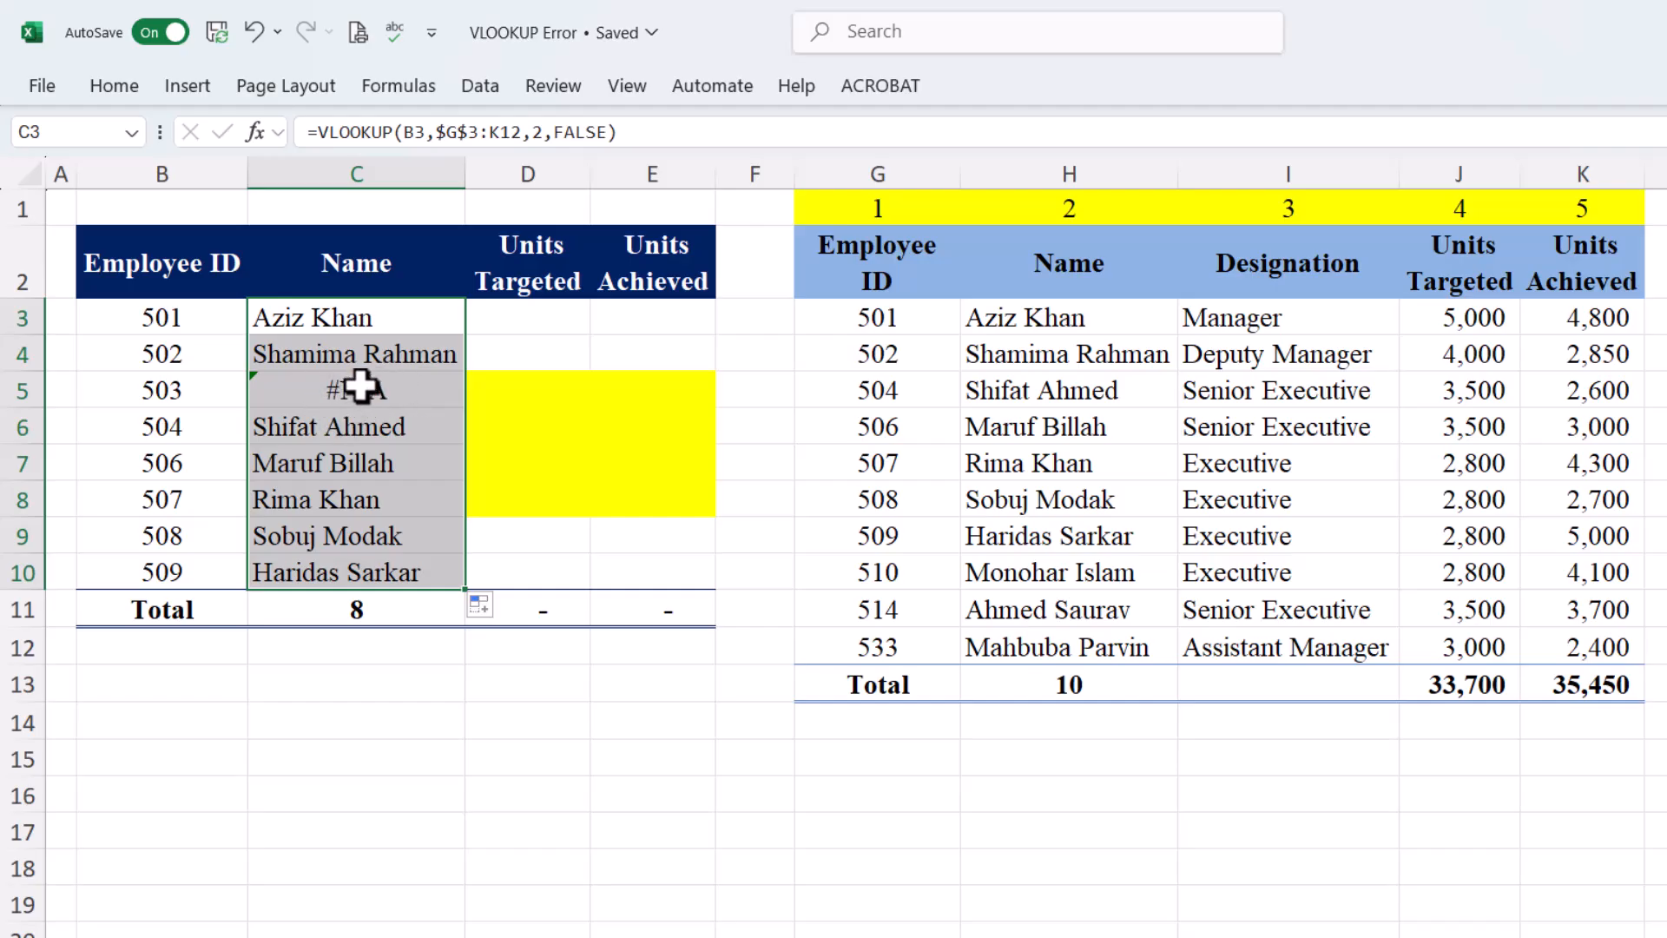
# Copy C3's VLOOKUP formula and paste it into D3 and E3
pyautogui.click(373, 323)
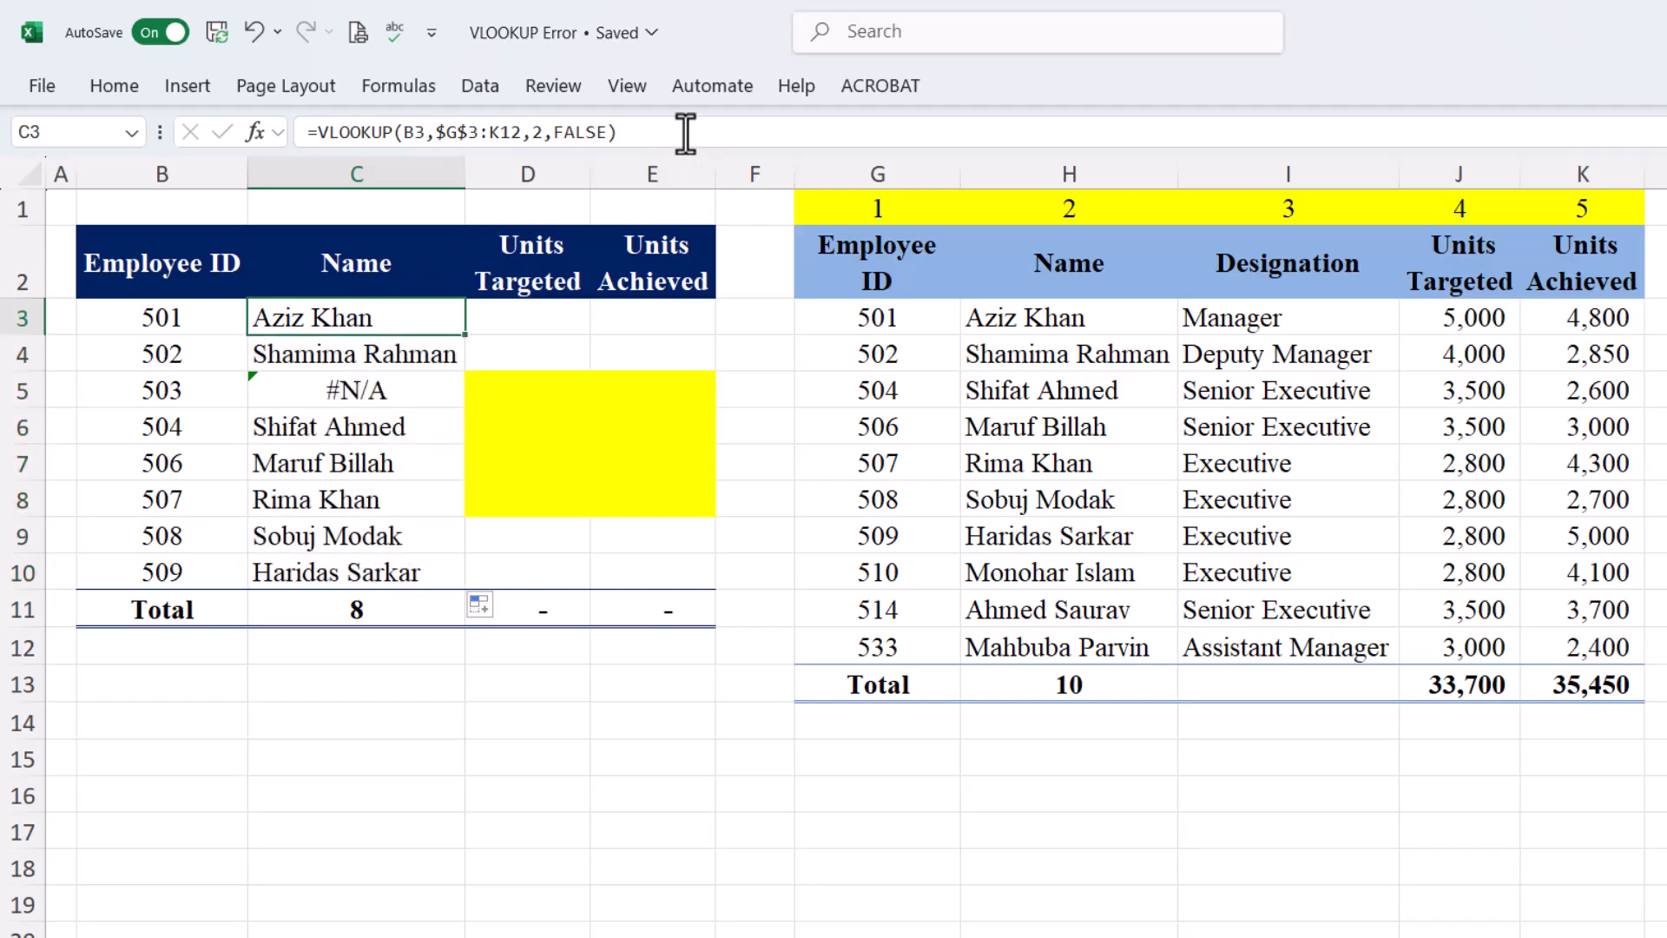
pyautogui.moveTo(695, 138); pyautogui.dragTo(221, 139)
pyautogui.press('Tab')
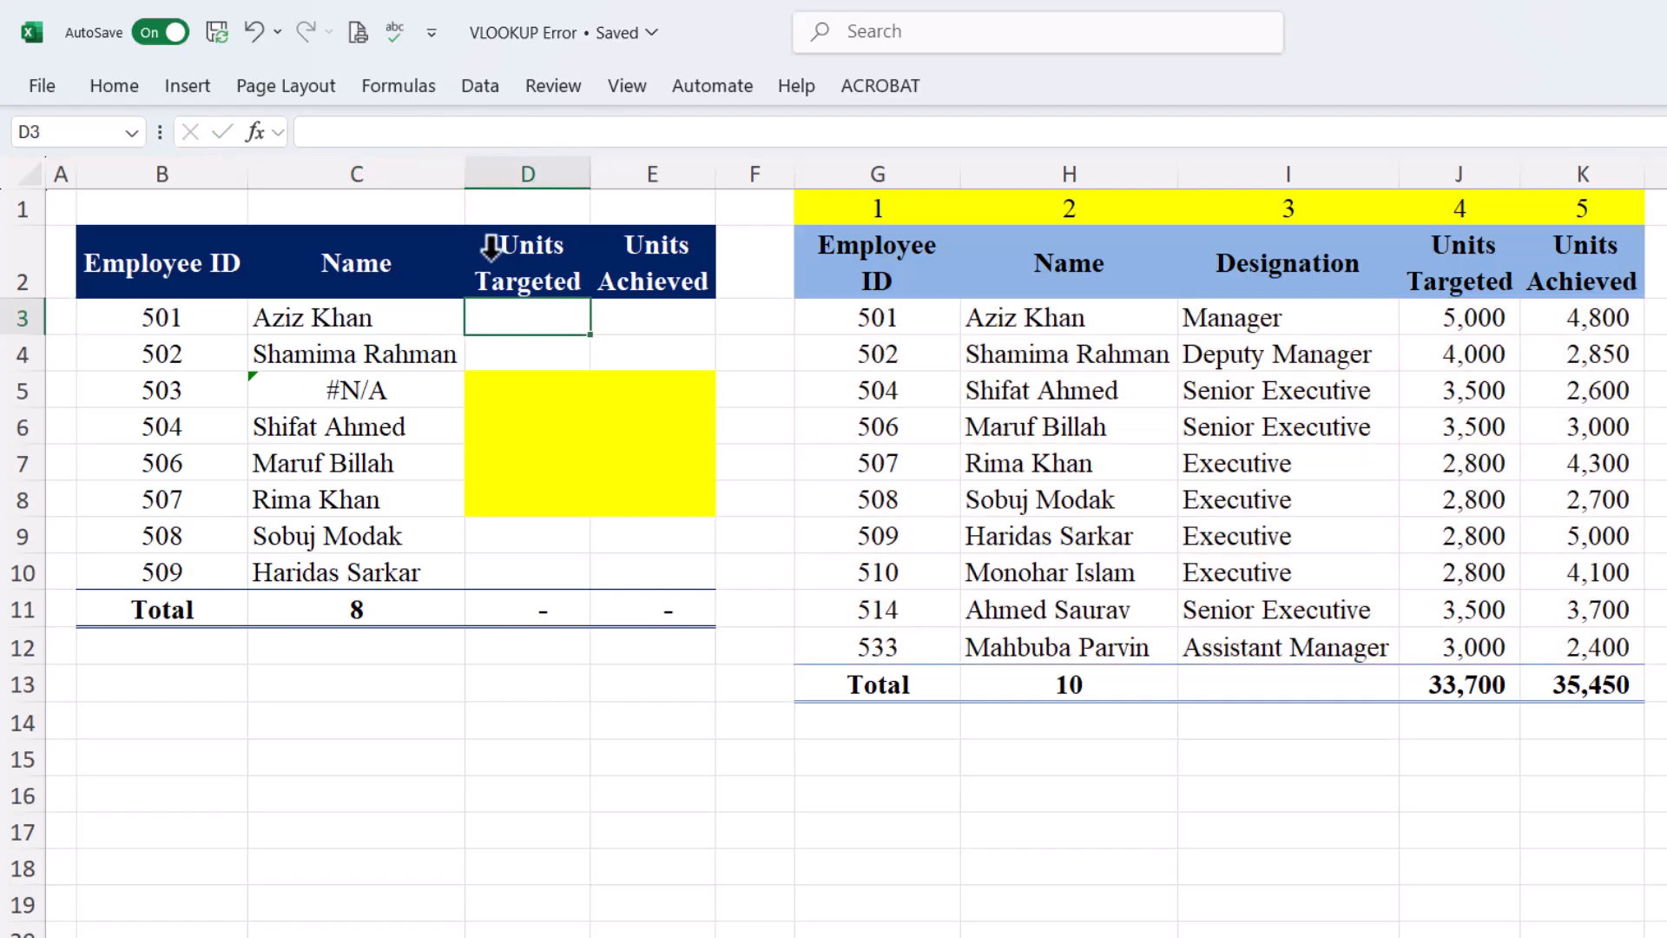
pyautogui.moveTo(544, 314); pyautogui.dragTo(617, 315)
pyautogui.rightClick(617, 314)
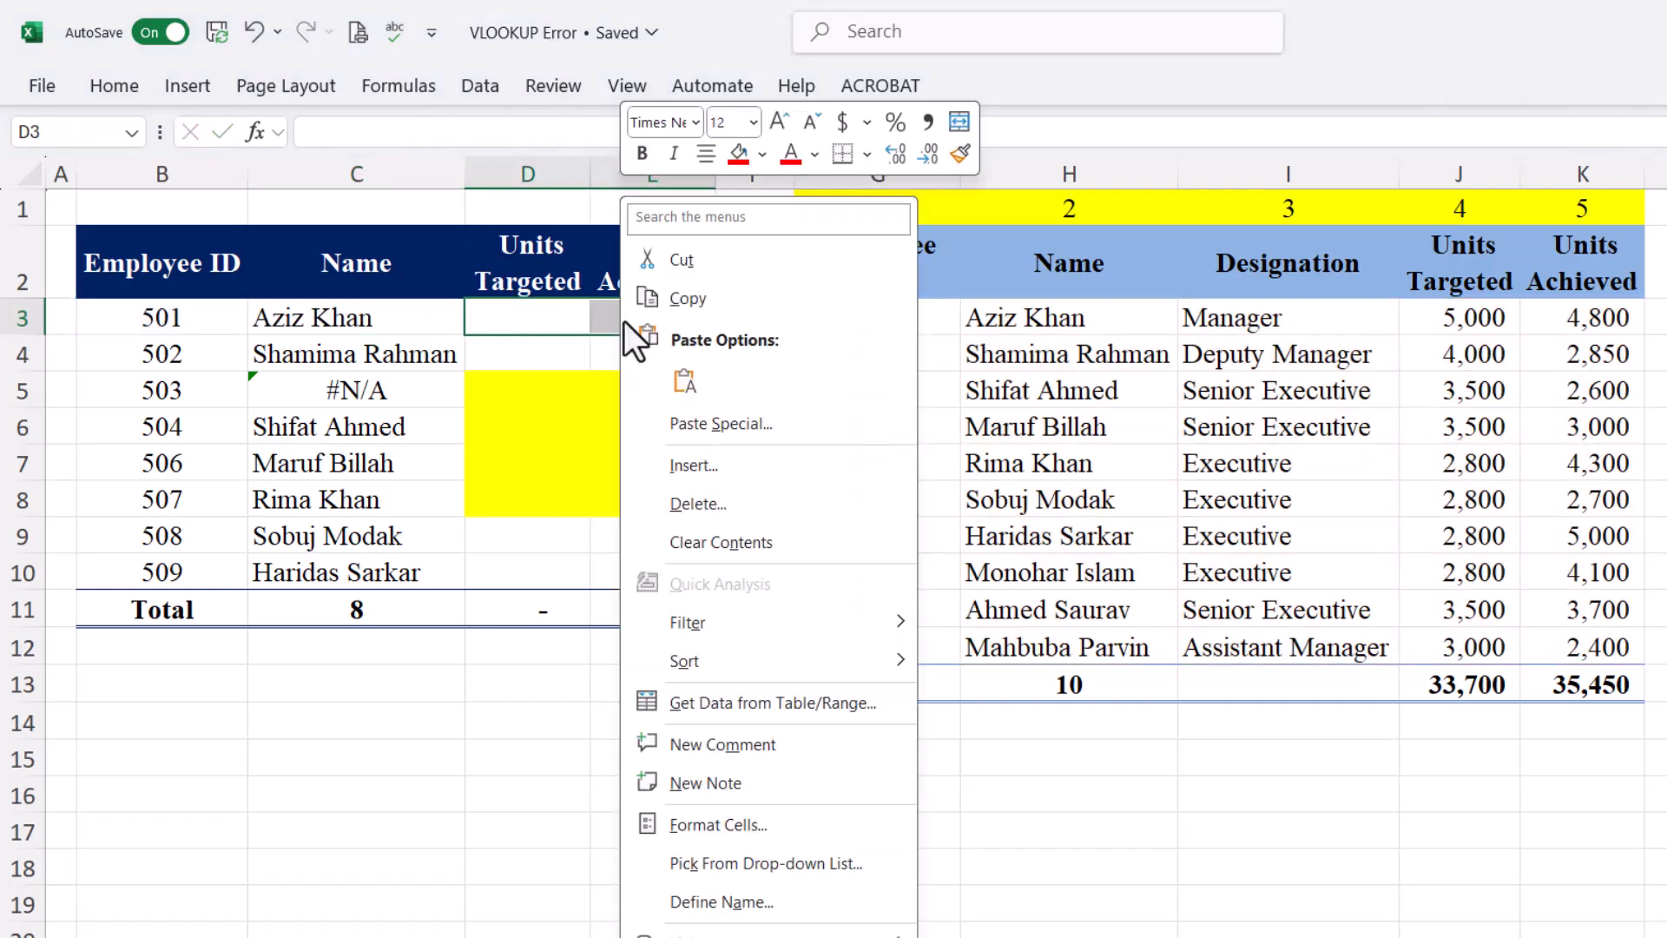
pyautogui.click(548, 299)
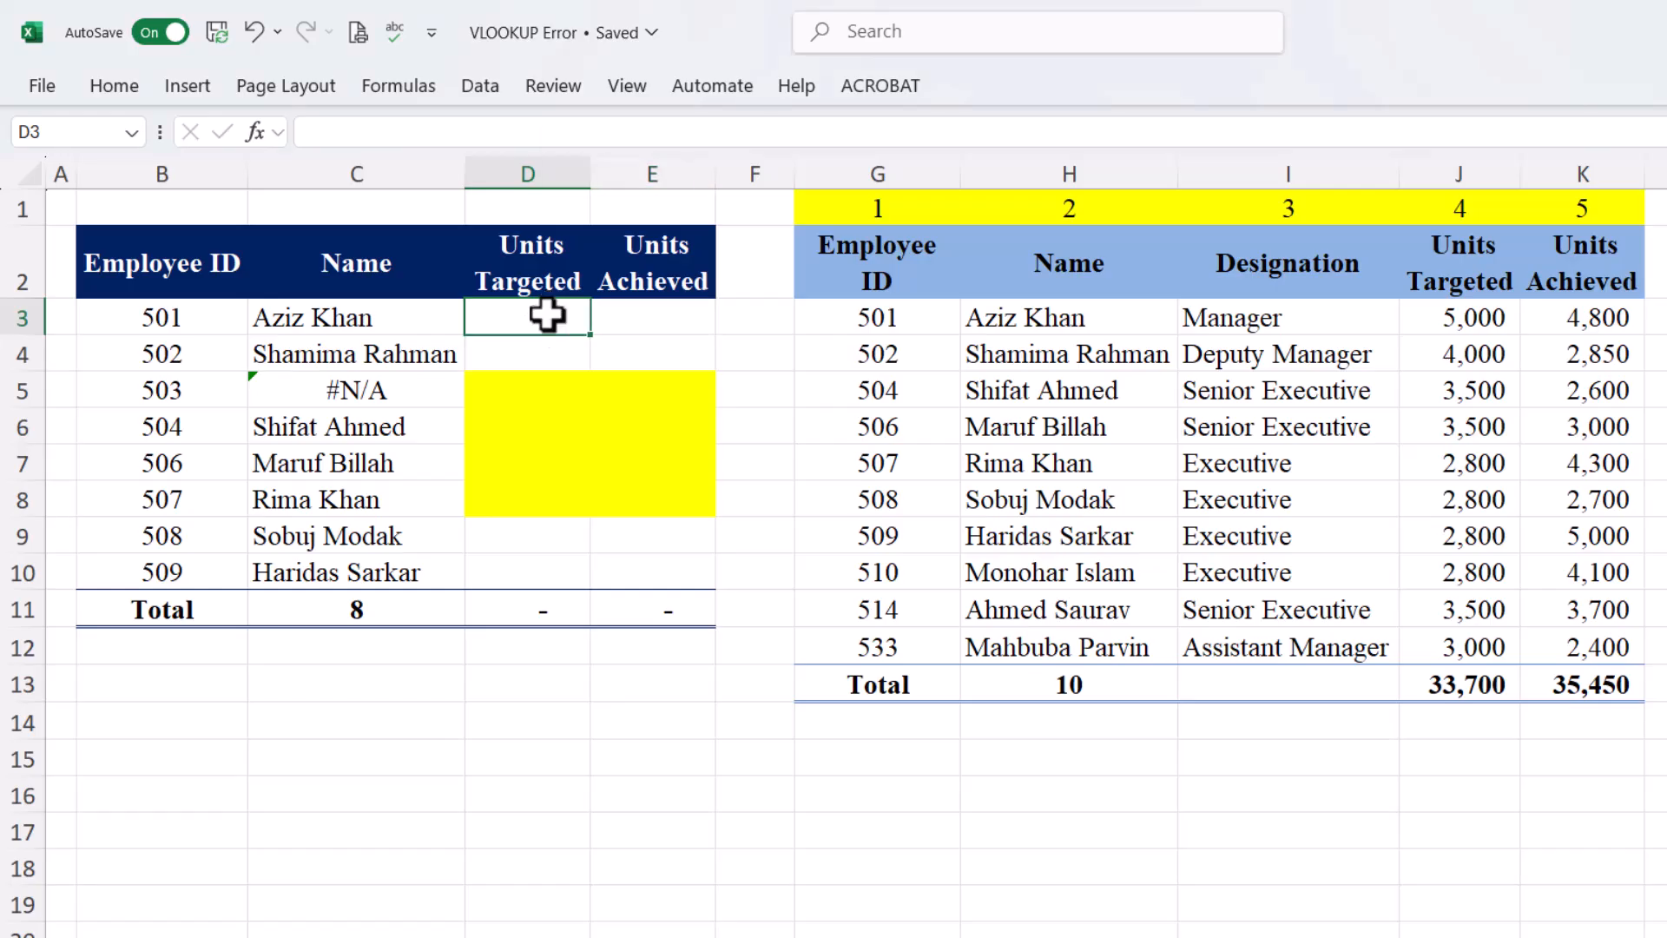
pyautogui.rightClick(548, 314)
pyautogui.click(612, 380)
pyautogui.click(611, 384)
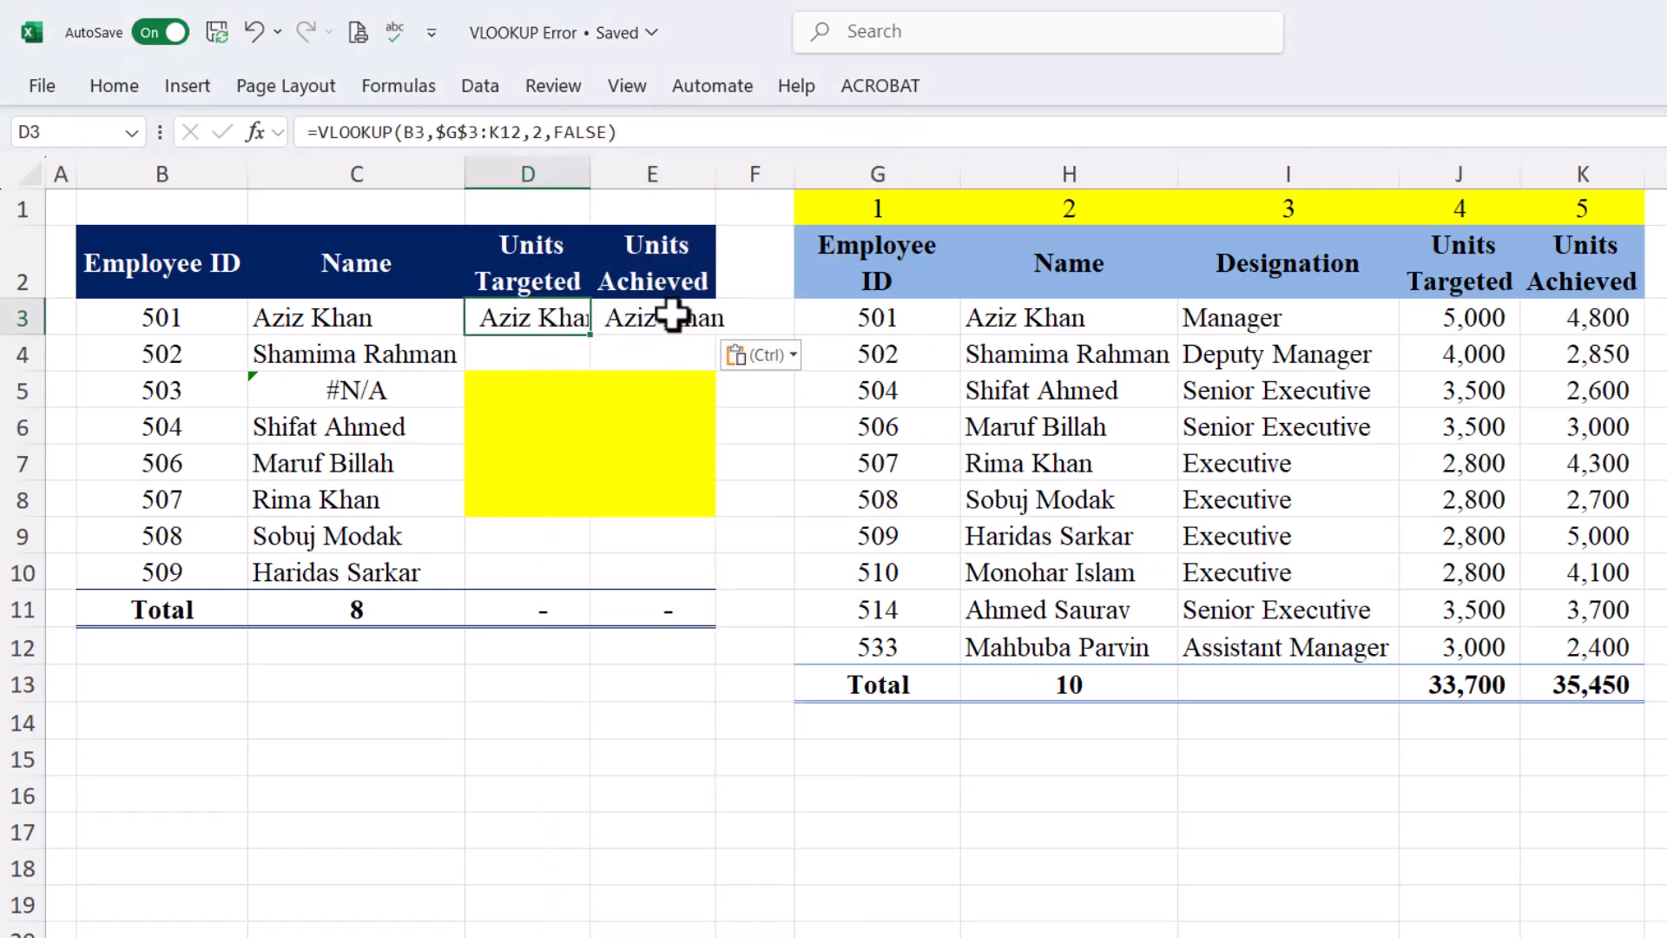
# Set column index 4 in D3 and 5 in E3, then fill both down to row 10
pyautogui.click(527, 132)
pyautogui.write('4')
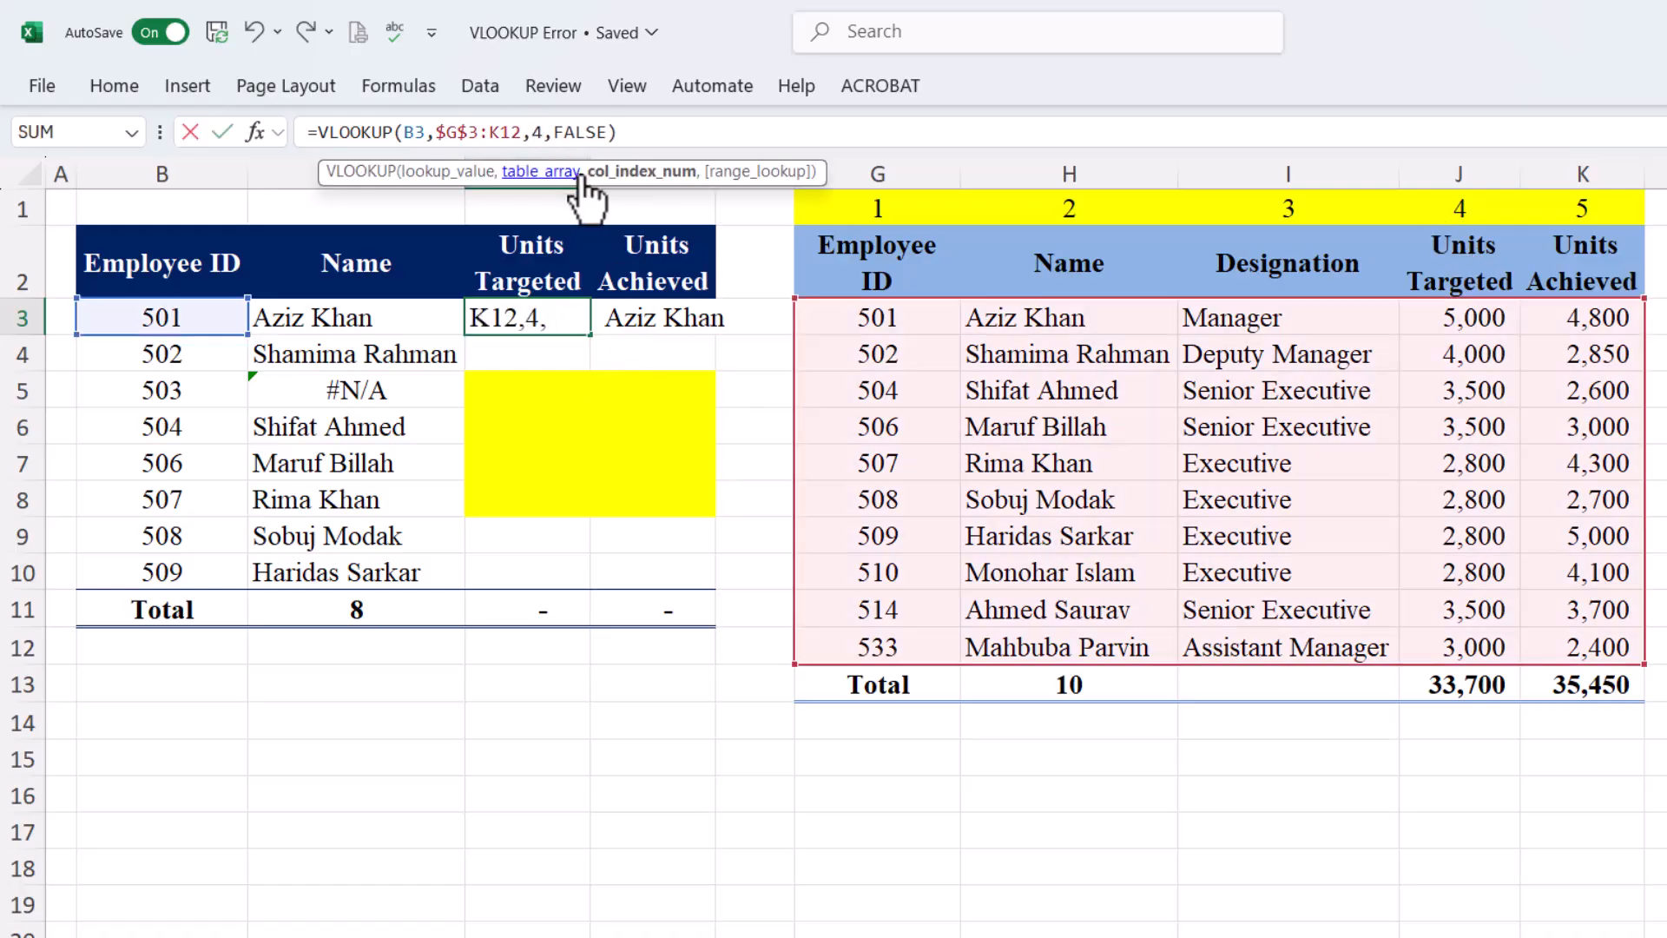
pyautogui.press('Tab')
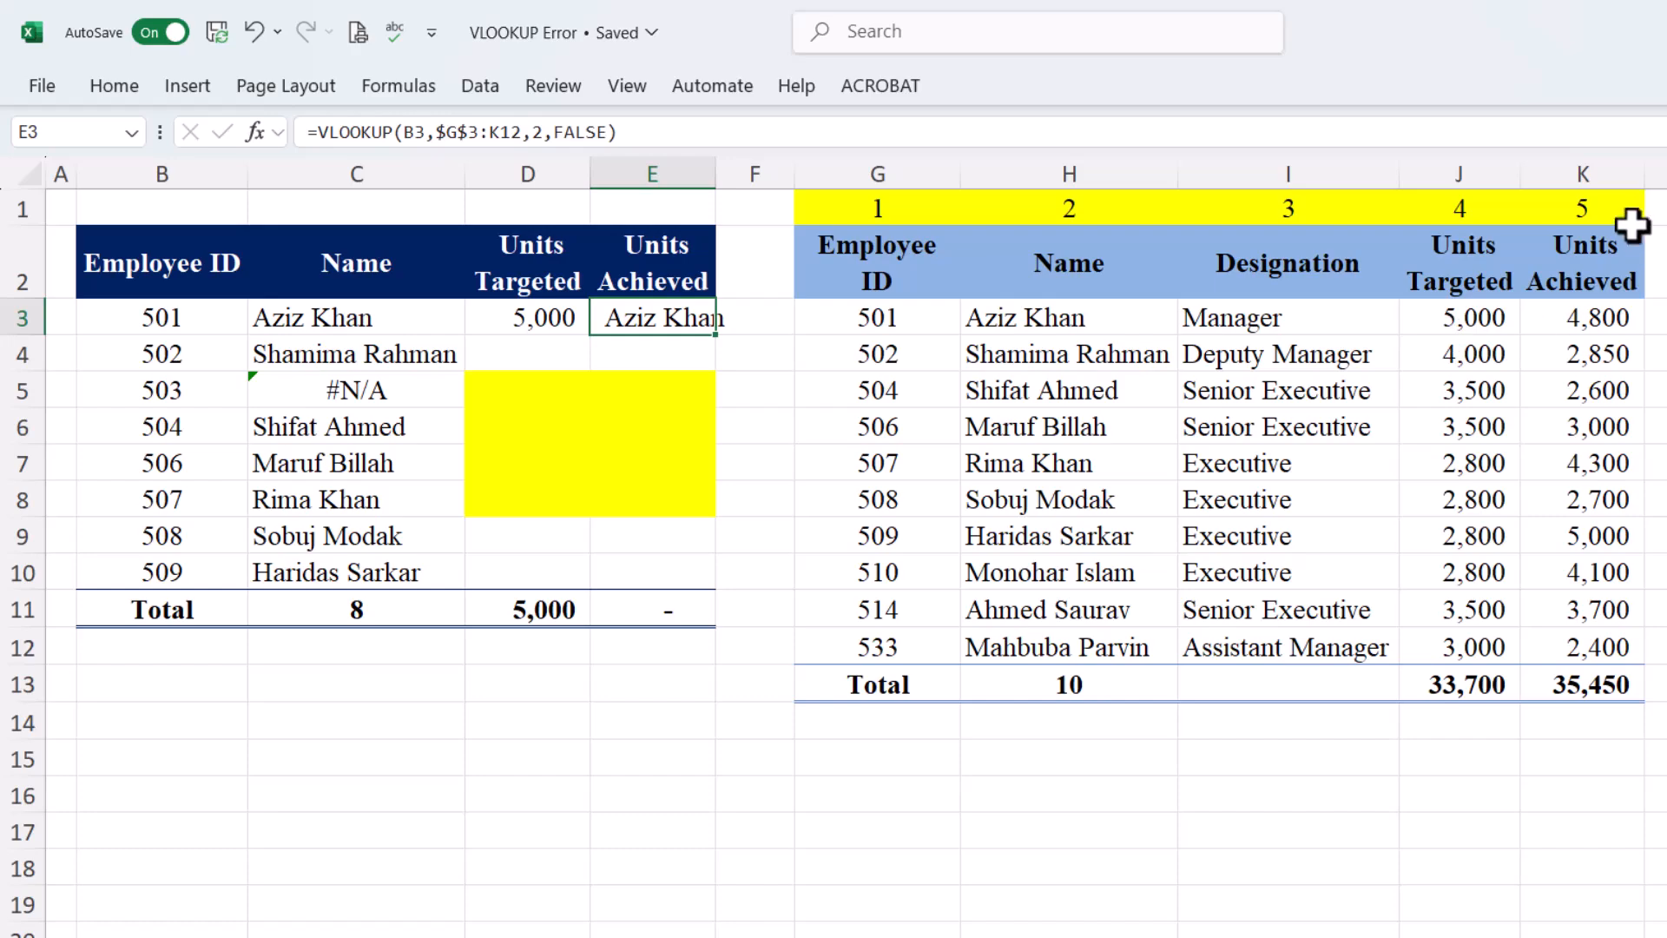
pyautogui.click(544, 134)
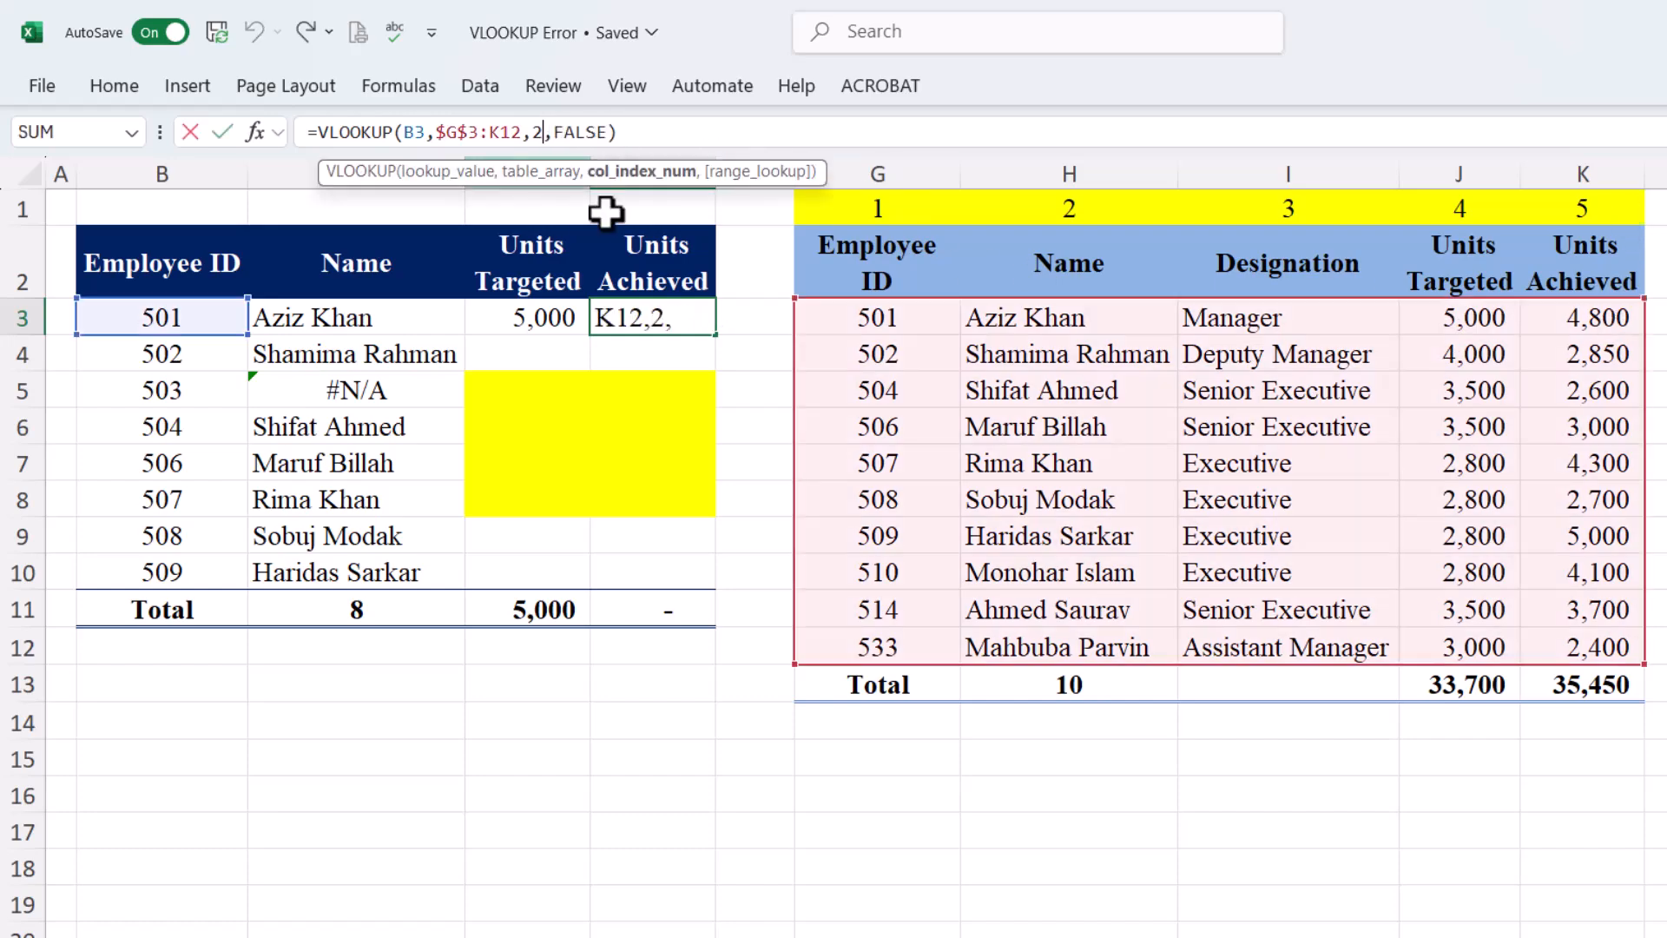
pyautogui.write('4')
pyautogui.press('Return')
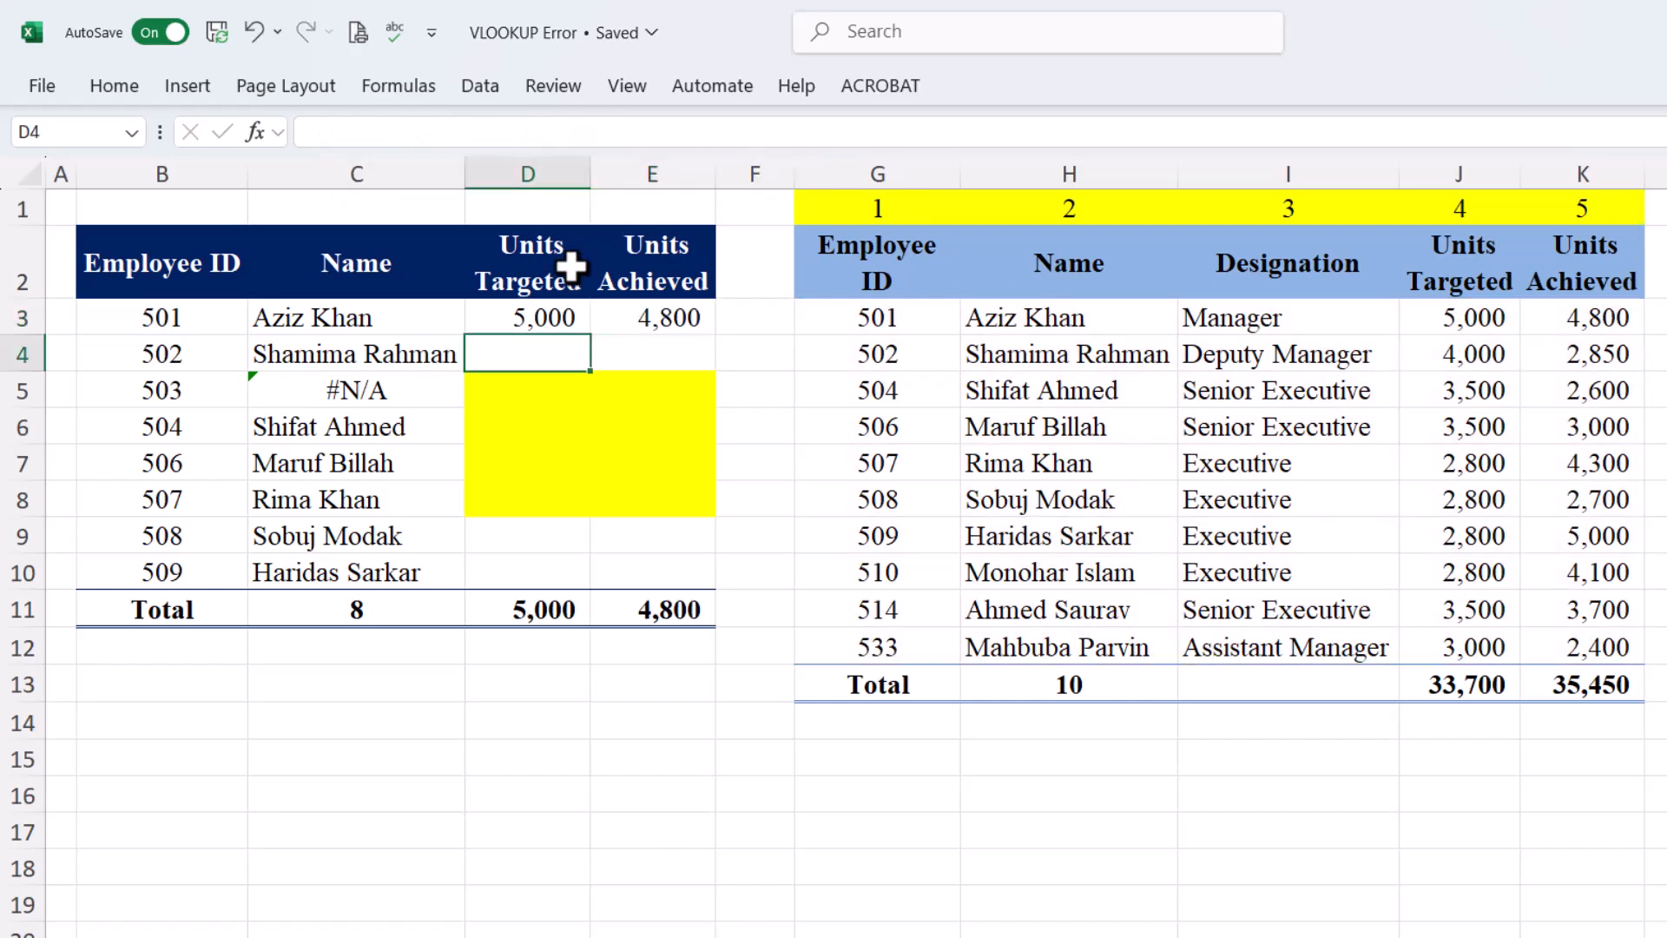
pyautogui.moveTo(543, 316); pyautogui.dragTo(618, 318)
pyautogui.moveTo(715, 337); pyautogui.dragTo(714, 590)
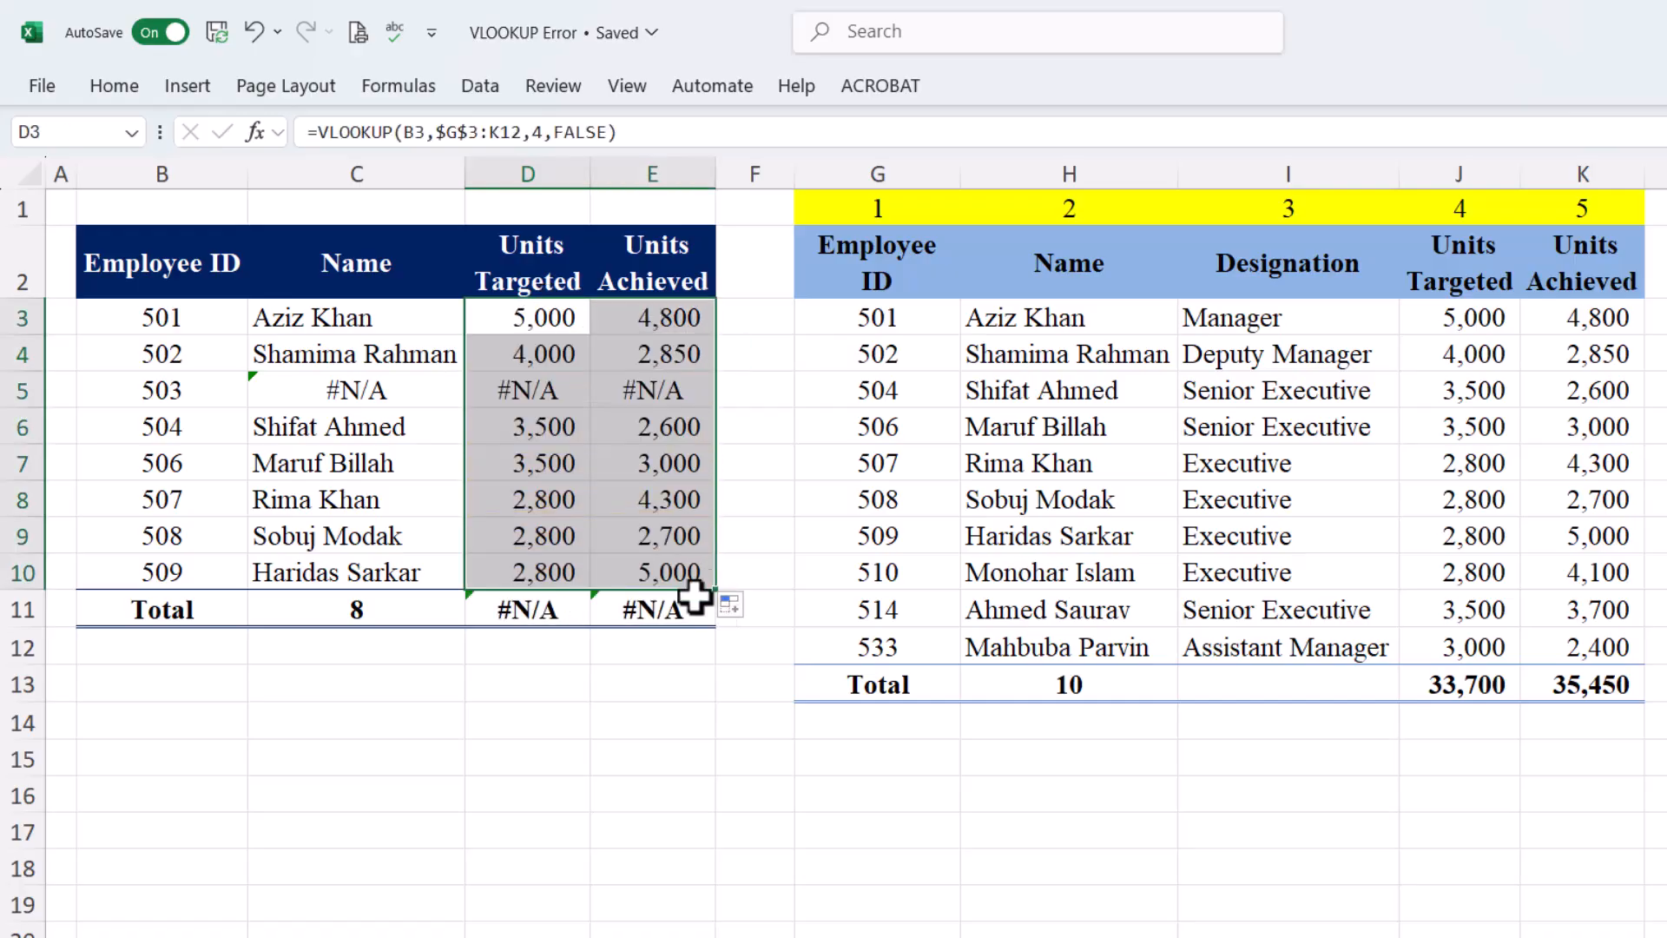
pyautogui.moveTo(298, 387); pyautogui.dragTo(655, 389)
# Give employee 503's error cells C5:E5 a yellow fill
pyautogui.click(130, 96)
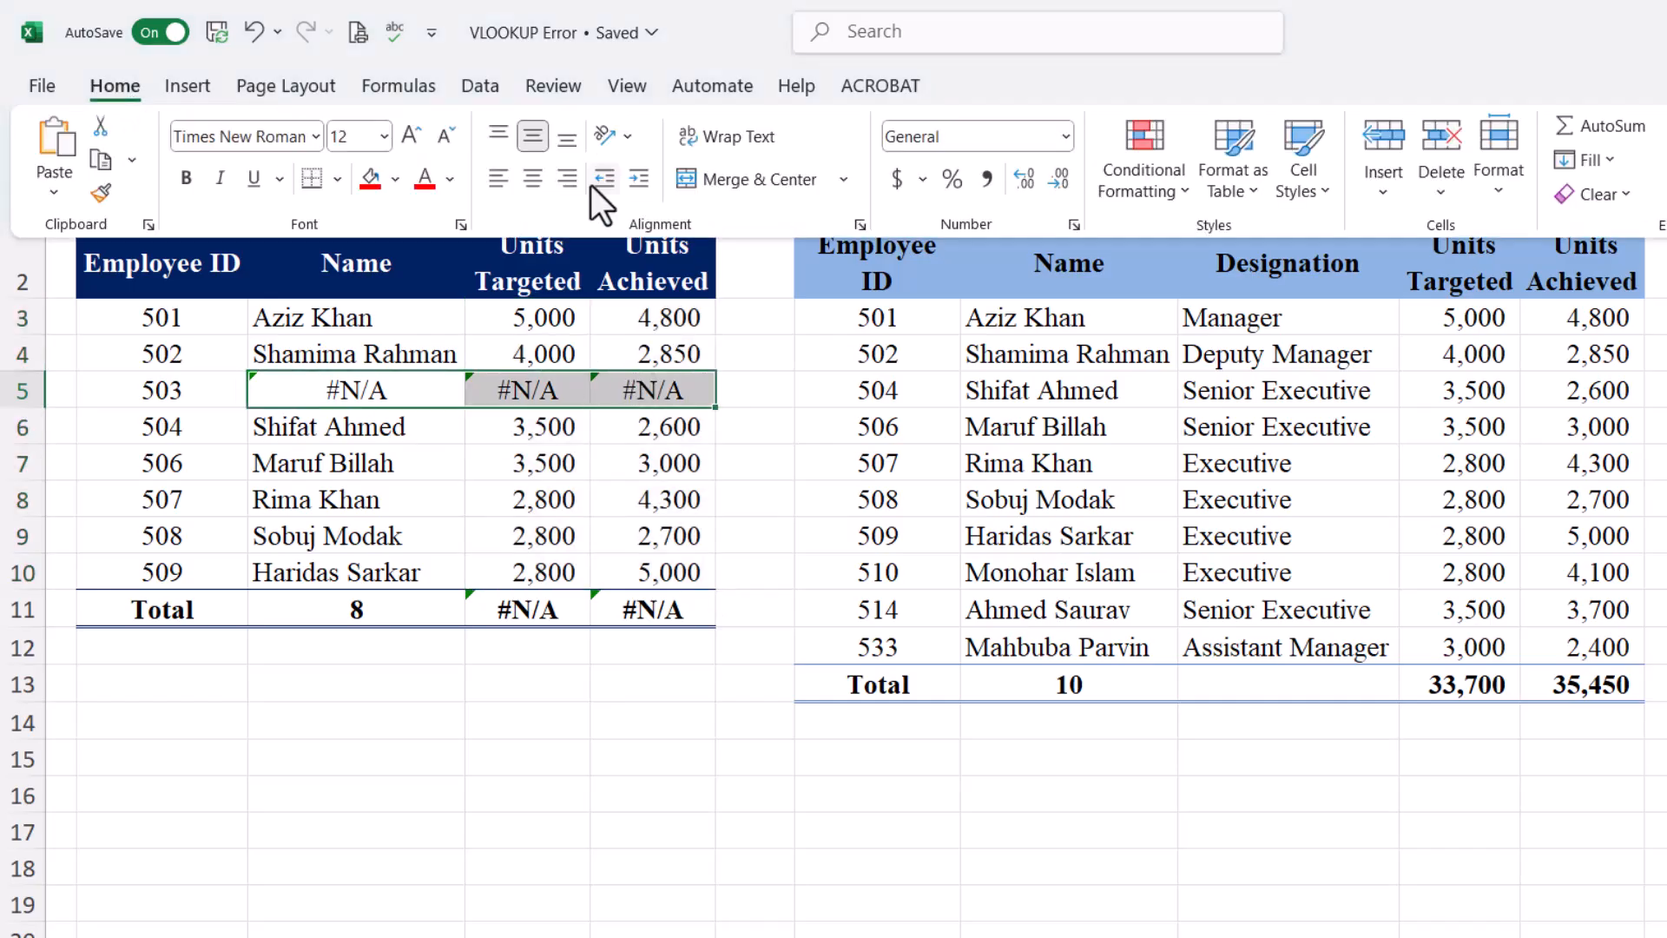
pyautogui.click(396, 178)
pyautogui.click(485, 580)
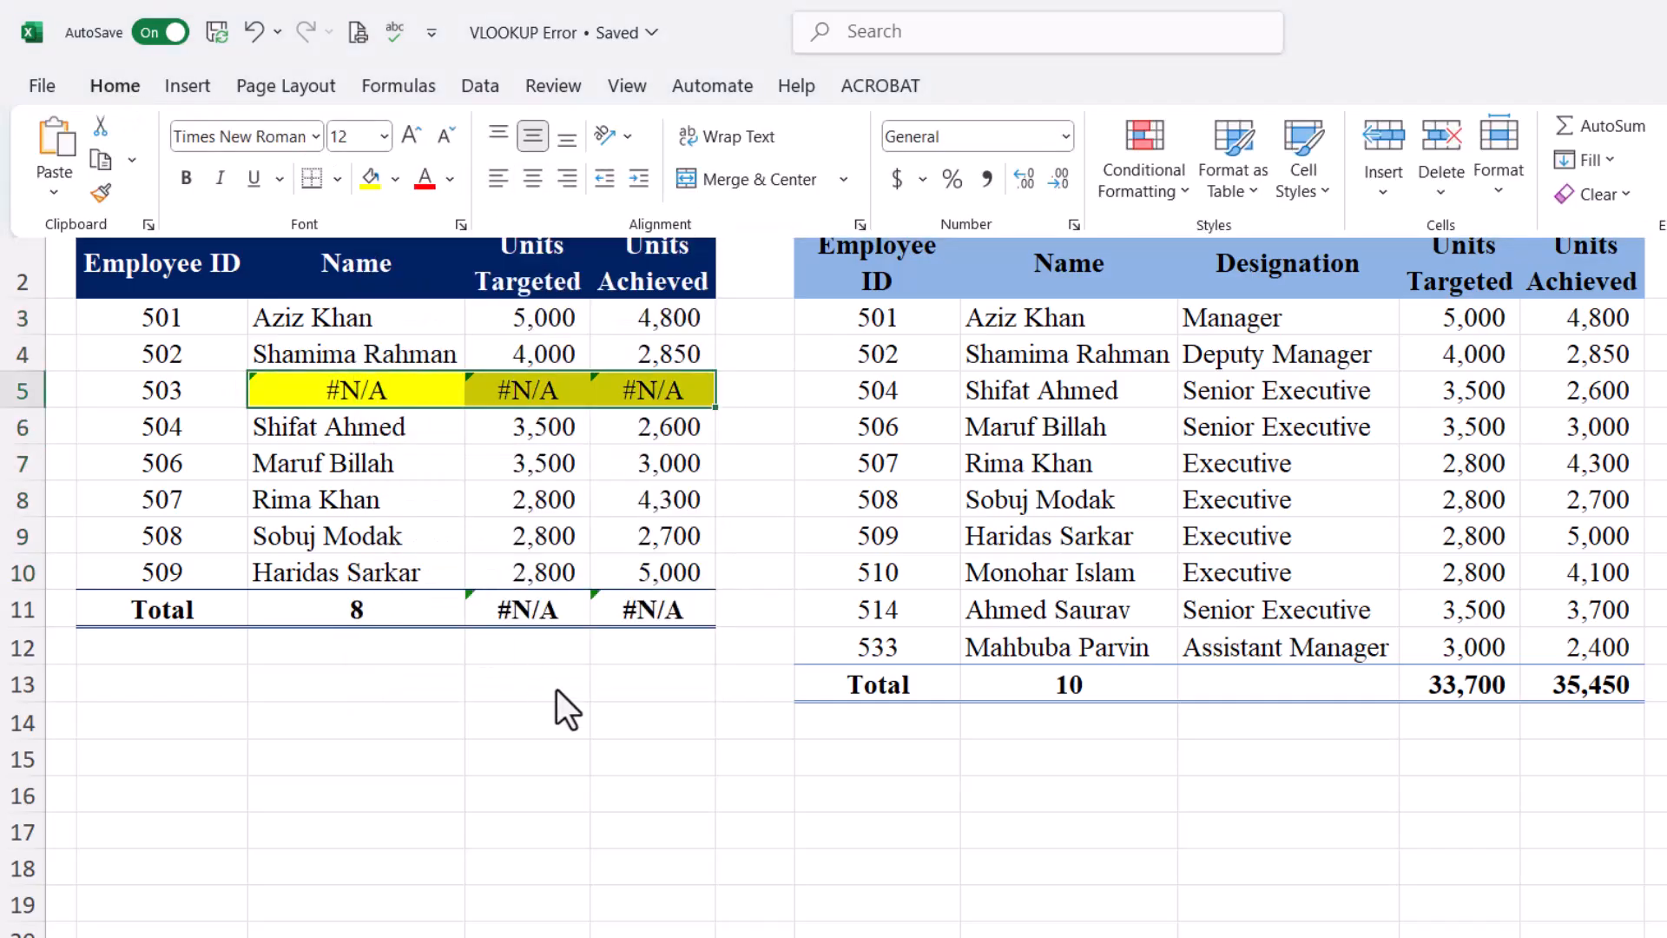
pyautogui.click(444, 440)
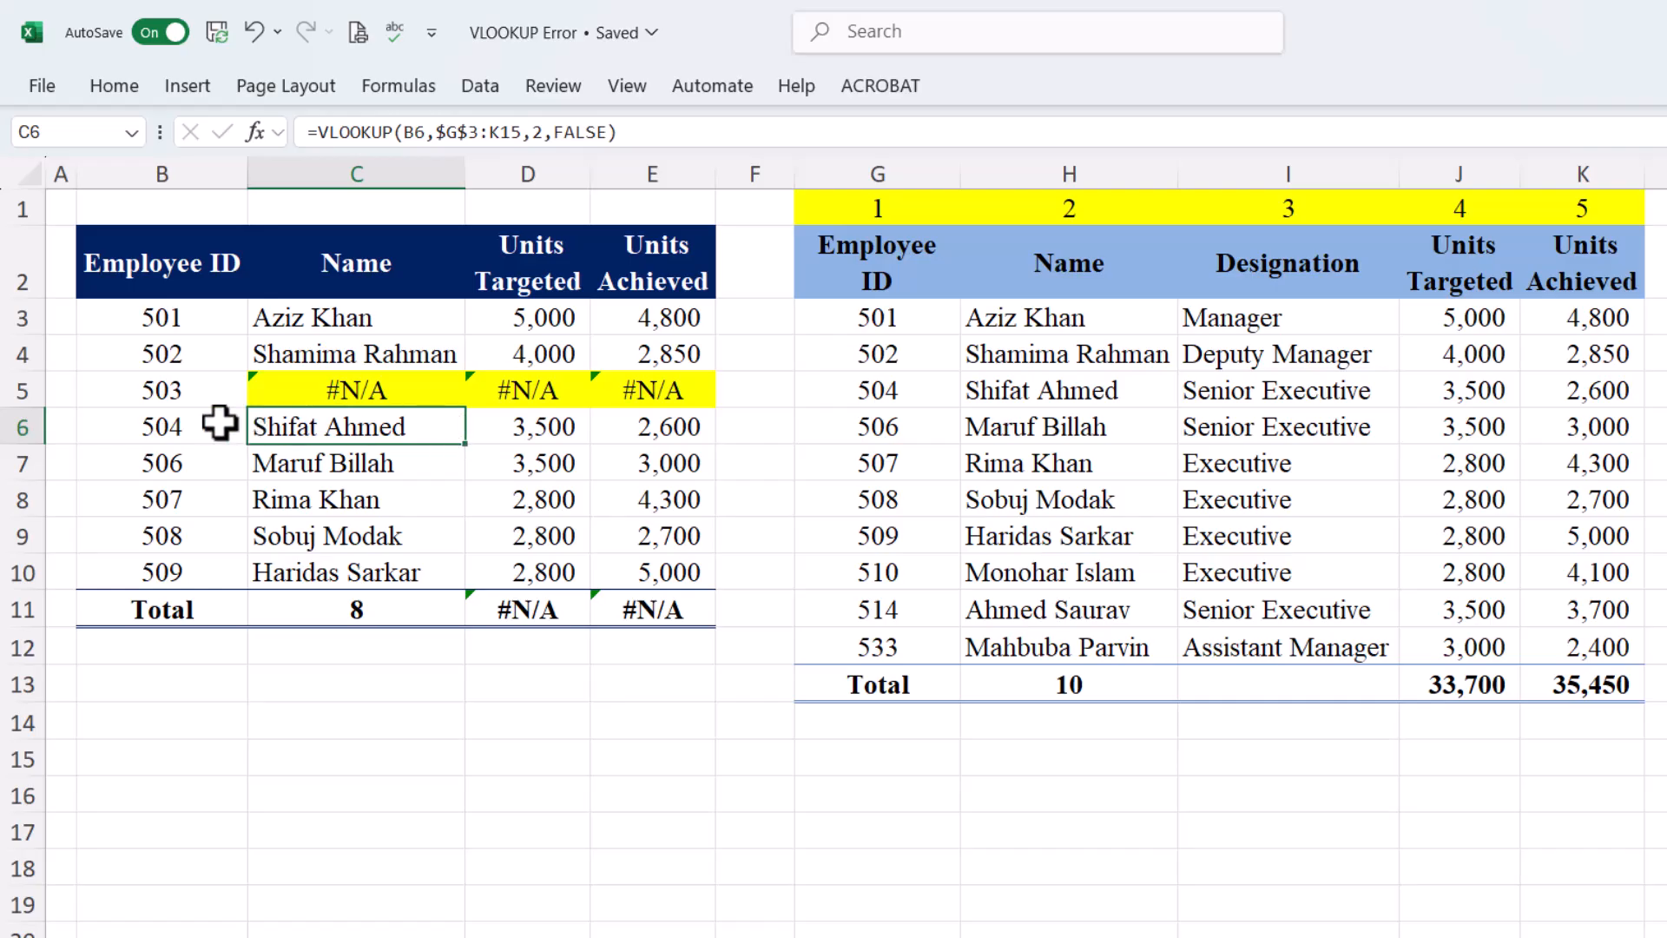
# Locate employee 504 and change C6's lookup column index to 6, giving #REF!
pyautogui.click(182, 393)
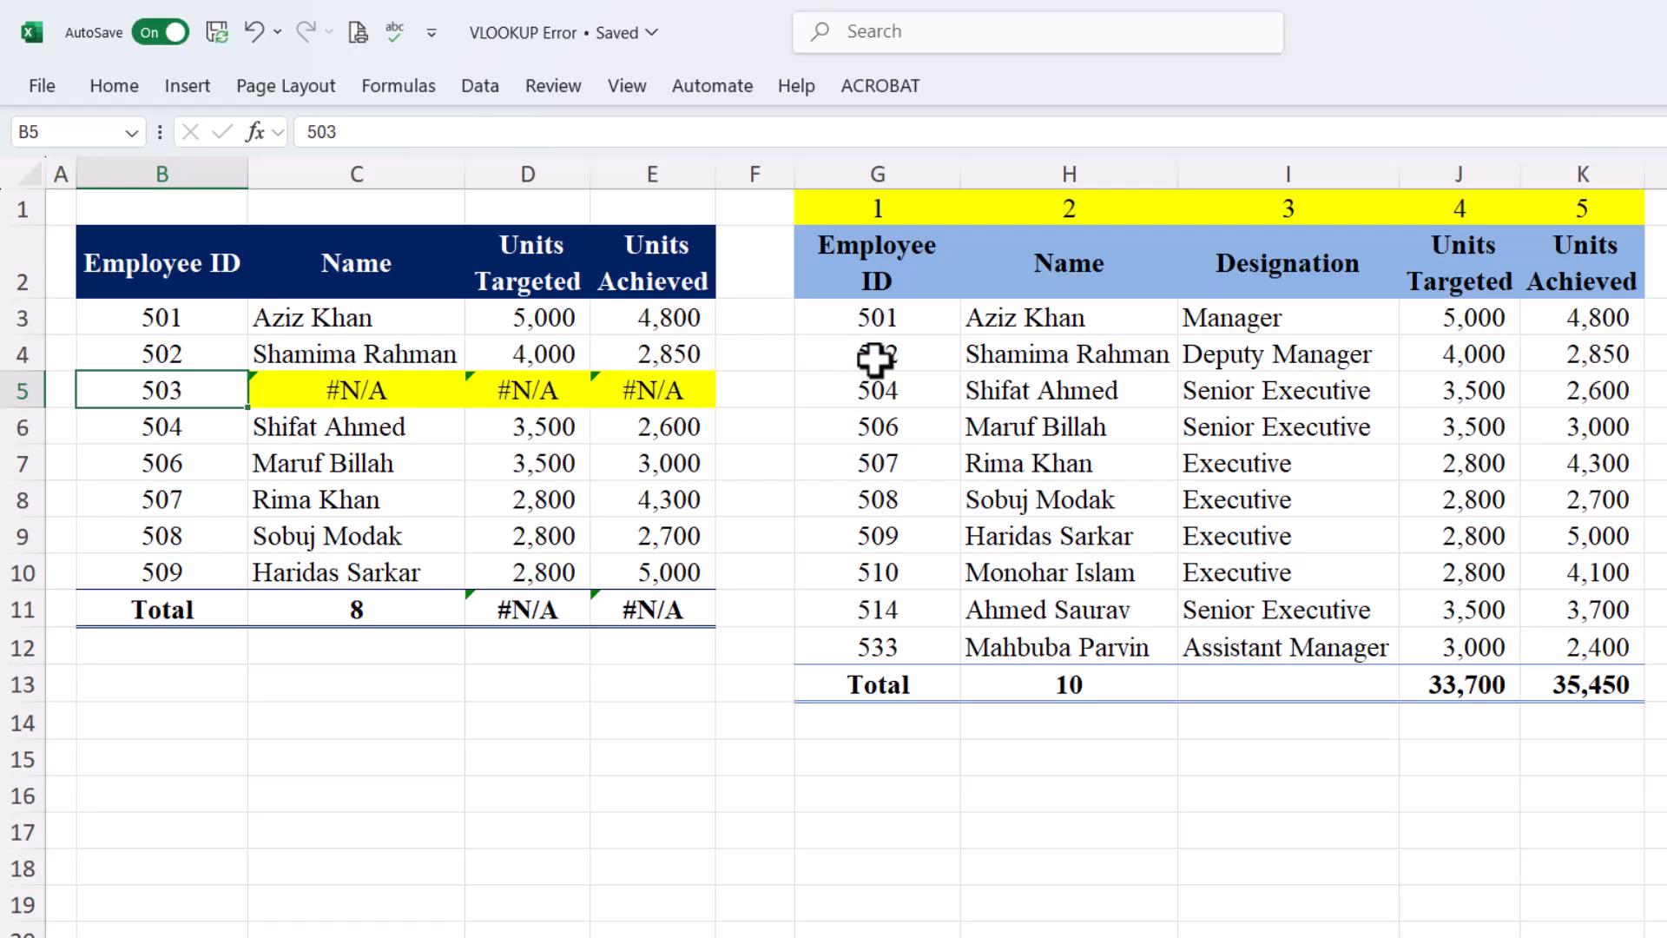
pyautogui.moveTo(879, 378); pyautogui.dragTo(1593, 385)
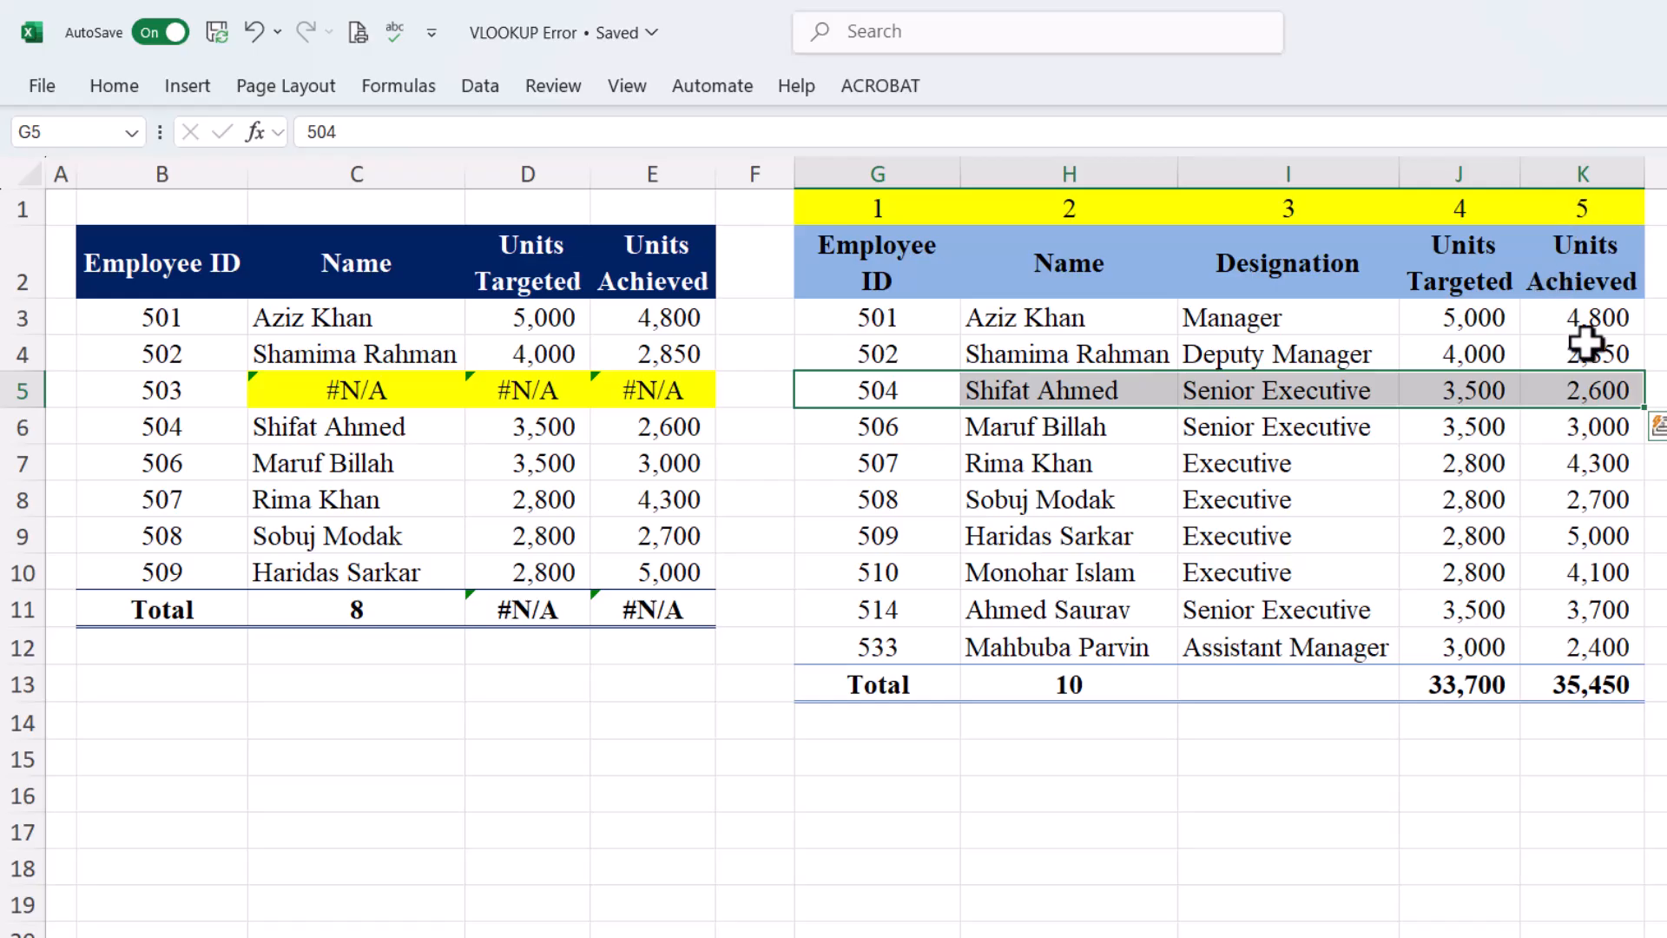
pyautogui.click(420, 437)
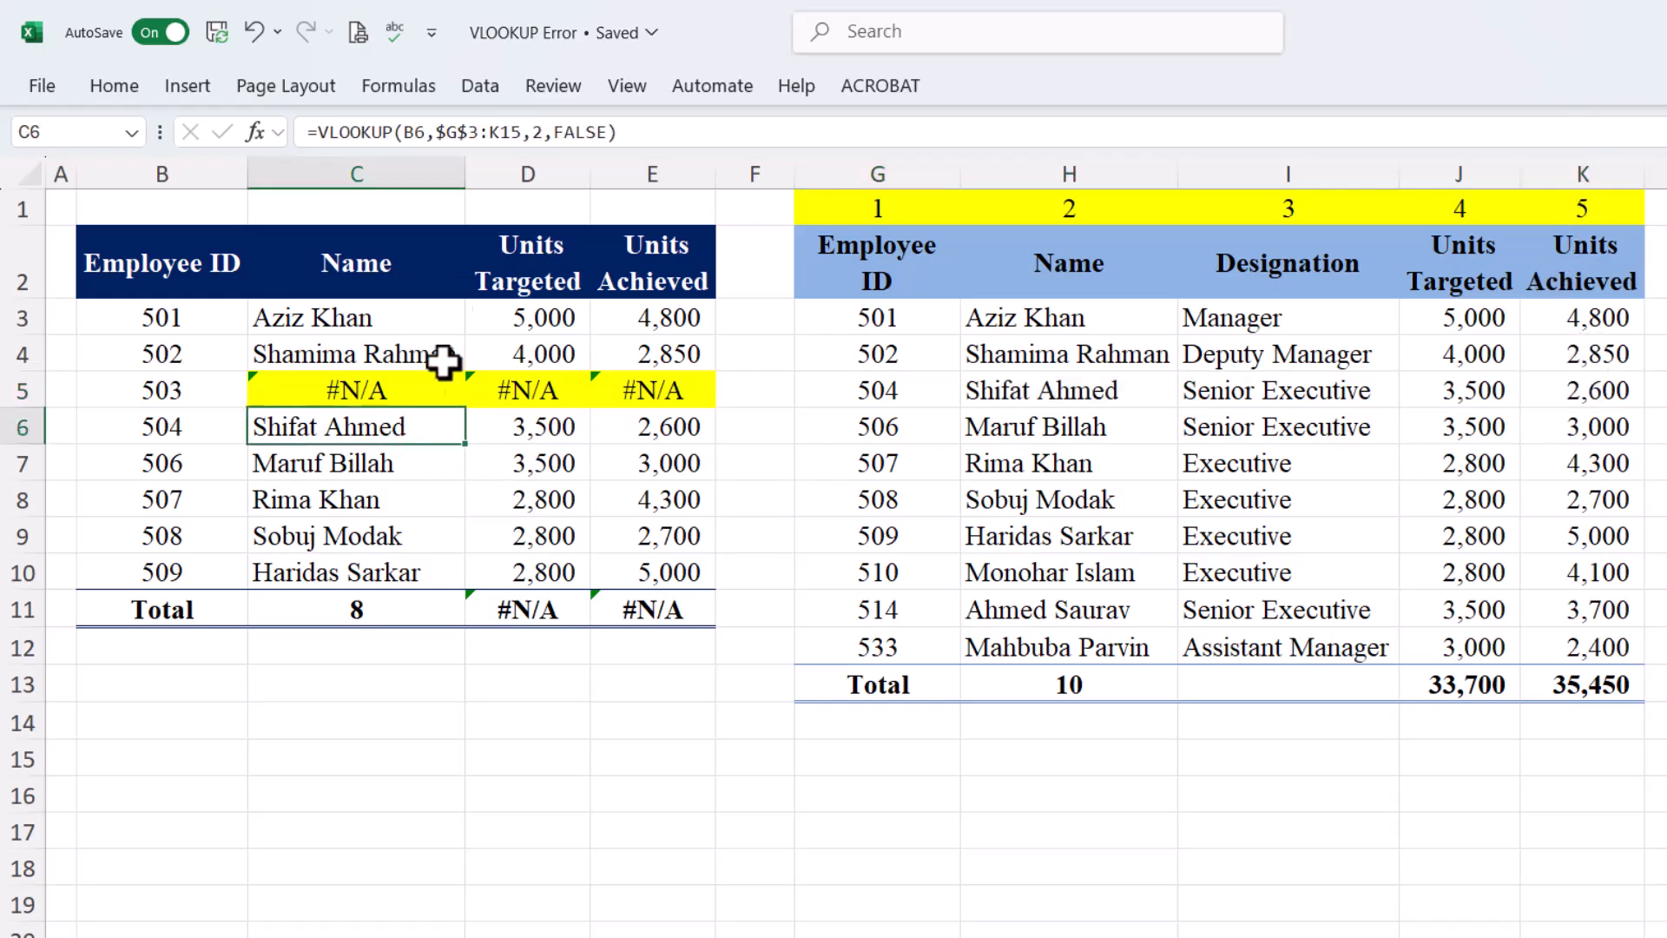
pyautogui.click(538, 132)
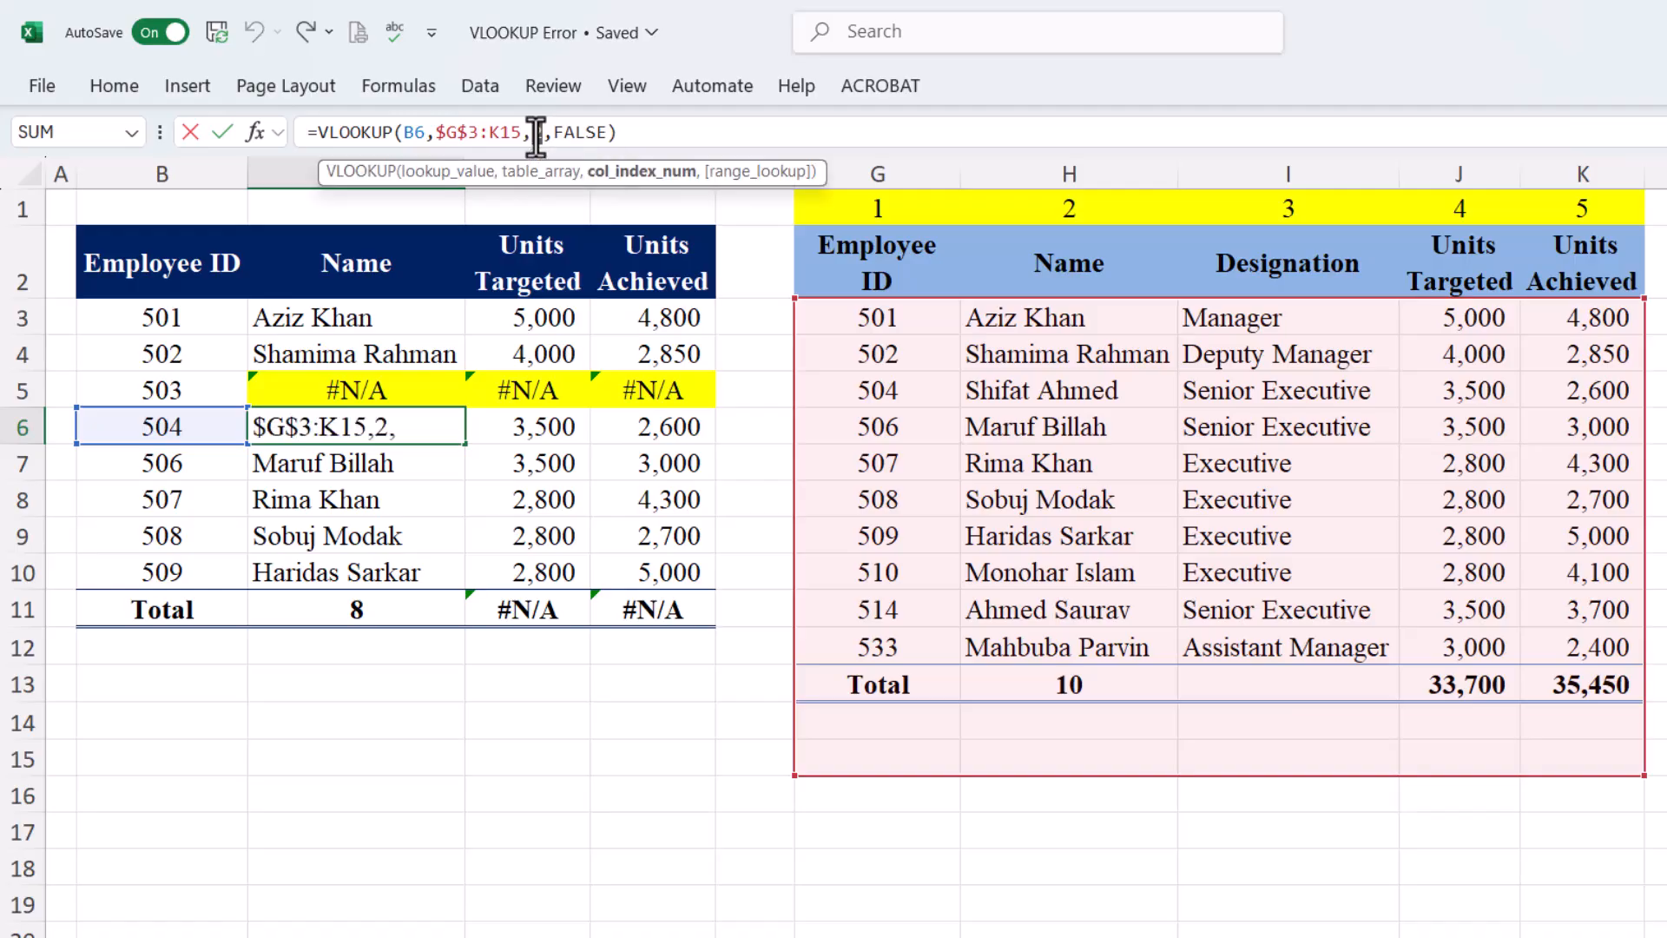
pyautogui.press('Return')
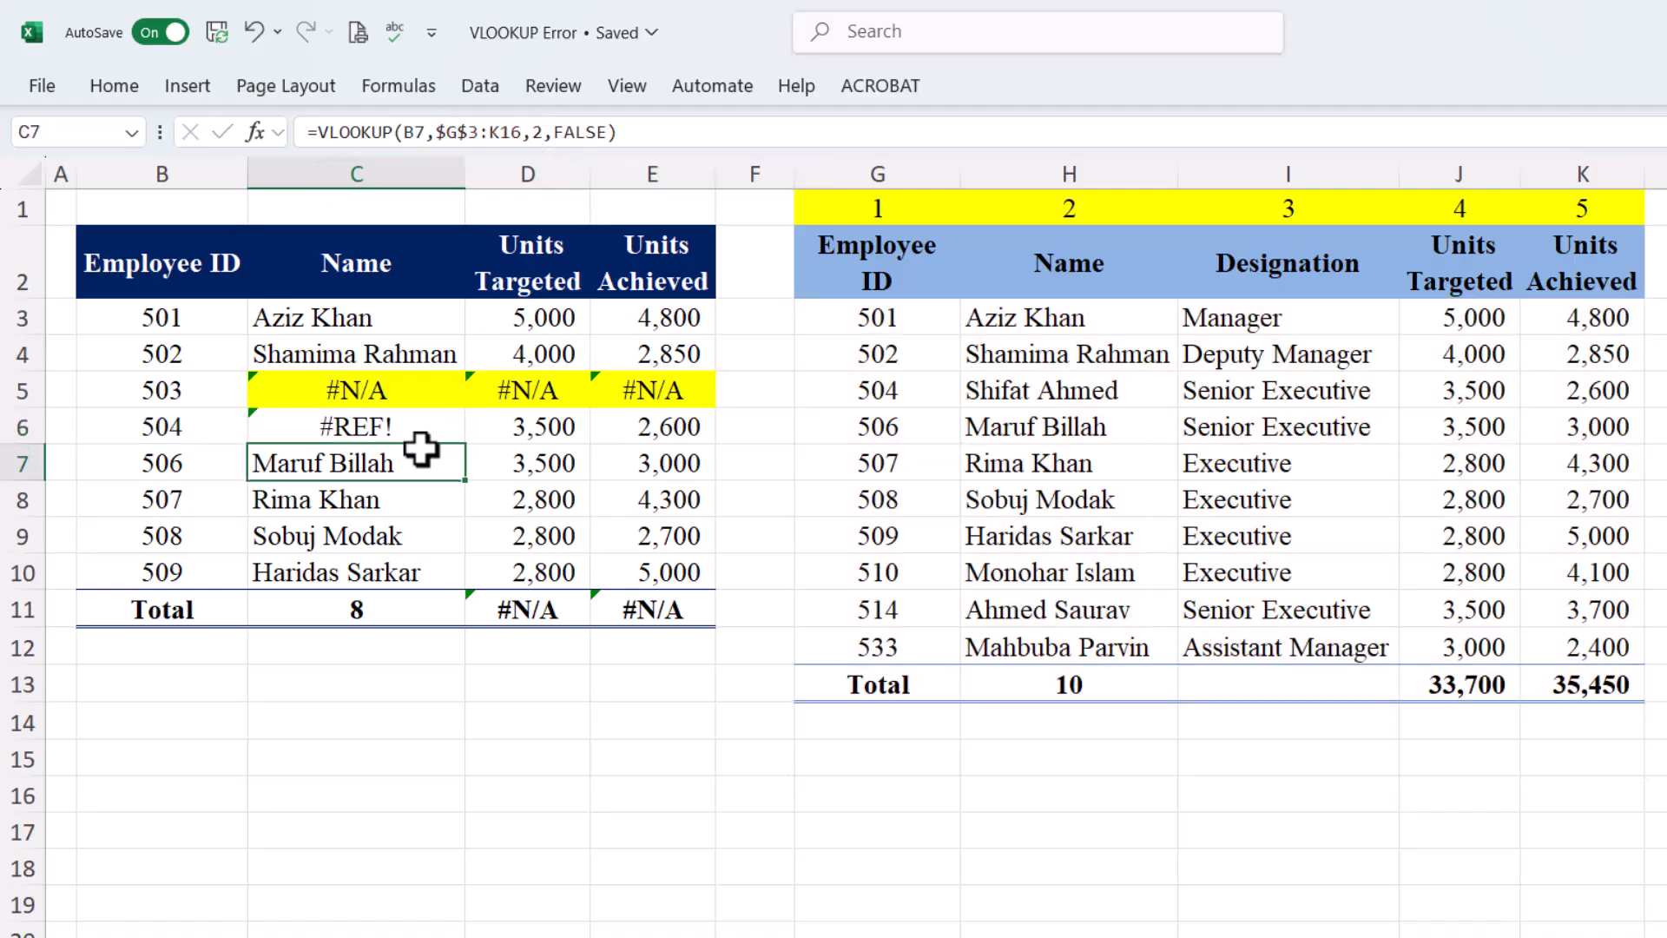
pyautogui.click(398, 428)
# Change the column index to 6 in D6 and E6 as well
pyautogui.click(538, 412)
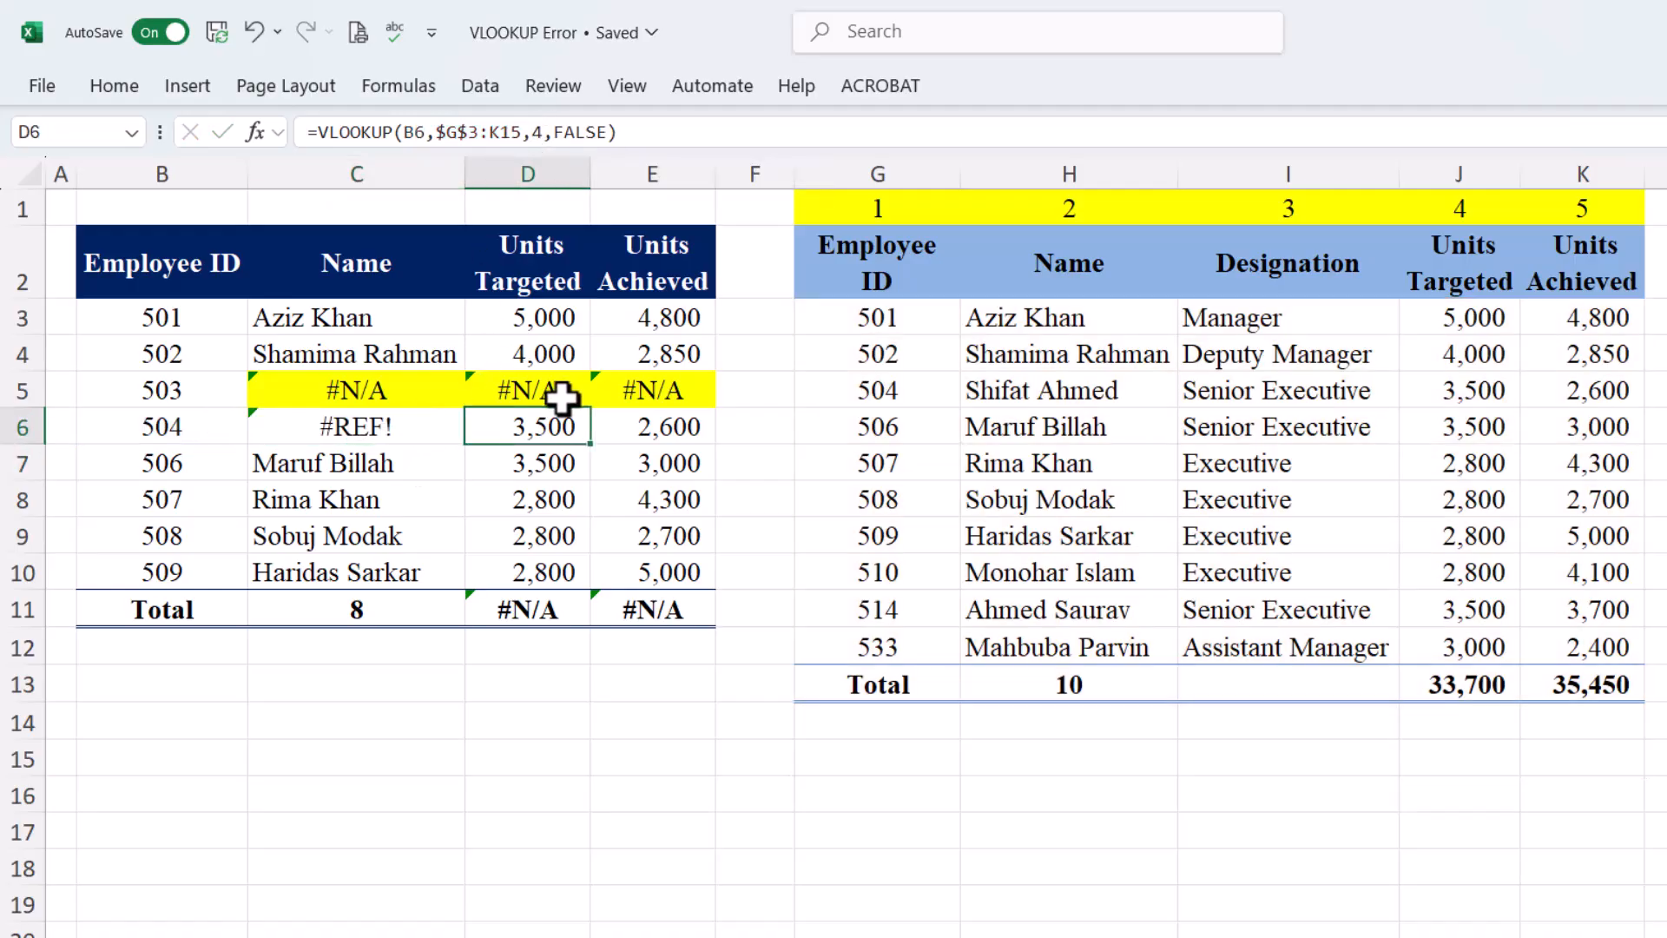
pyautogui.click(536, 132)
pyautogui.press('BackSpace')
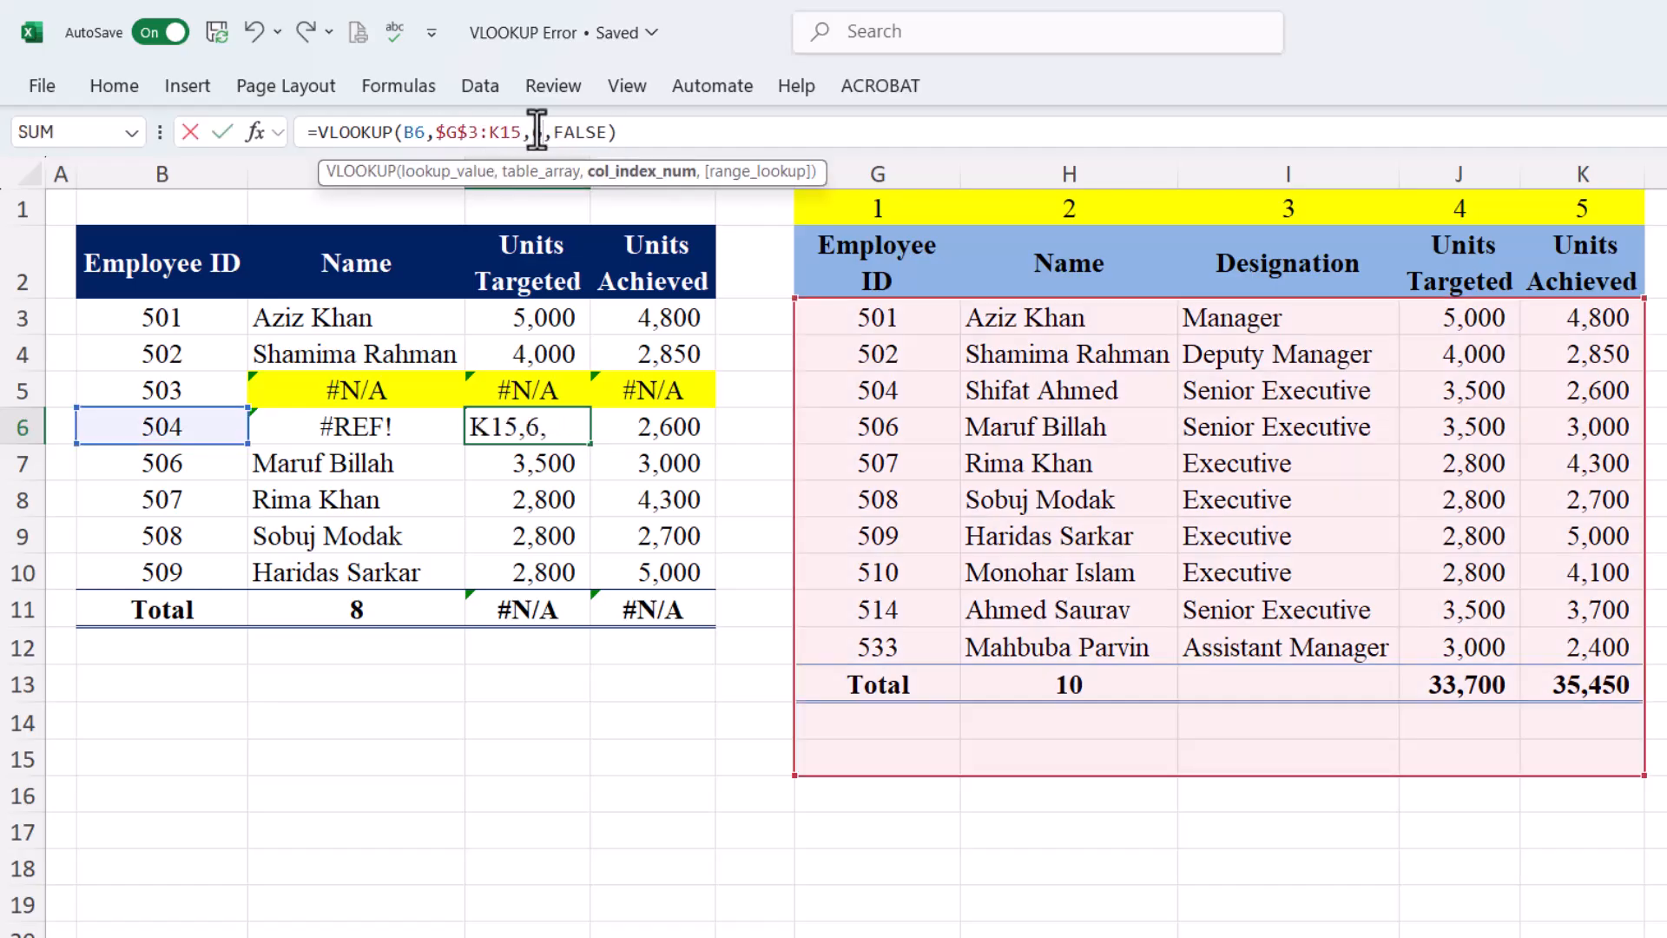
pyautogui.press('Tab')
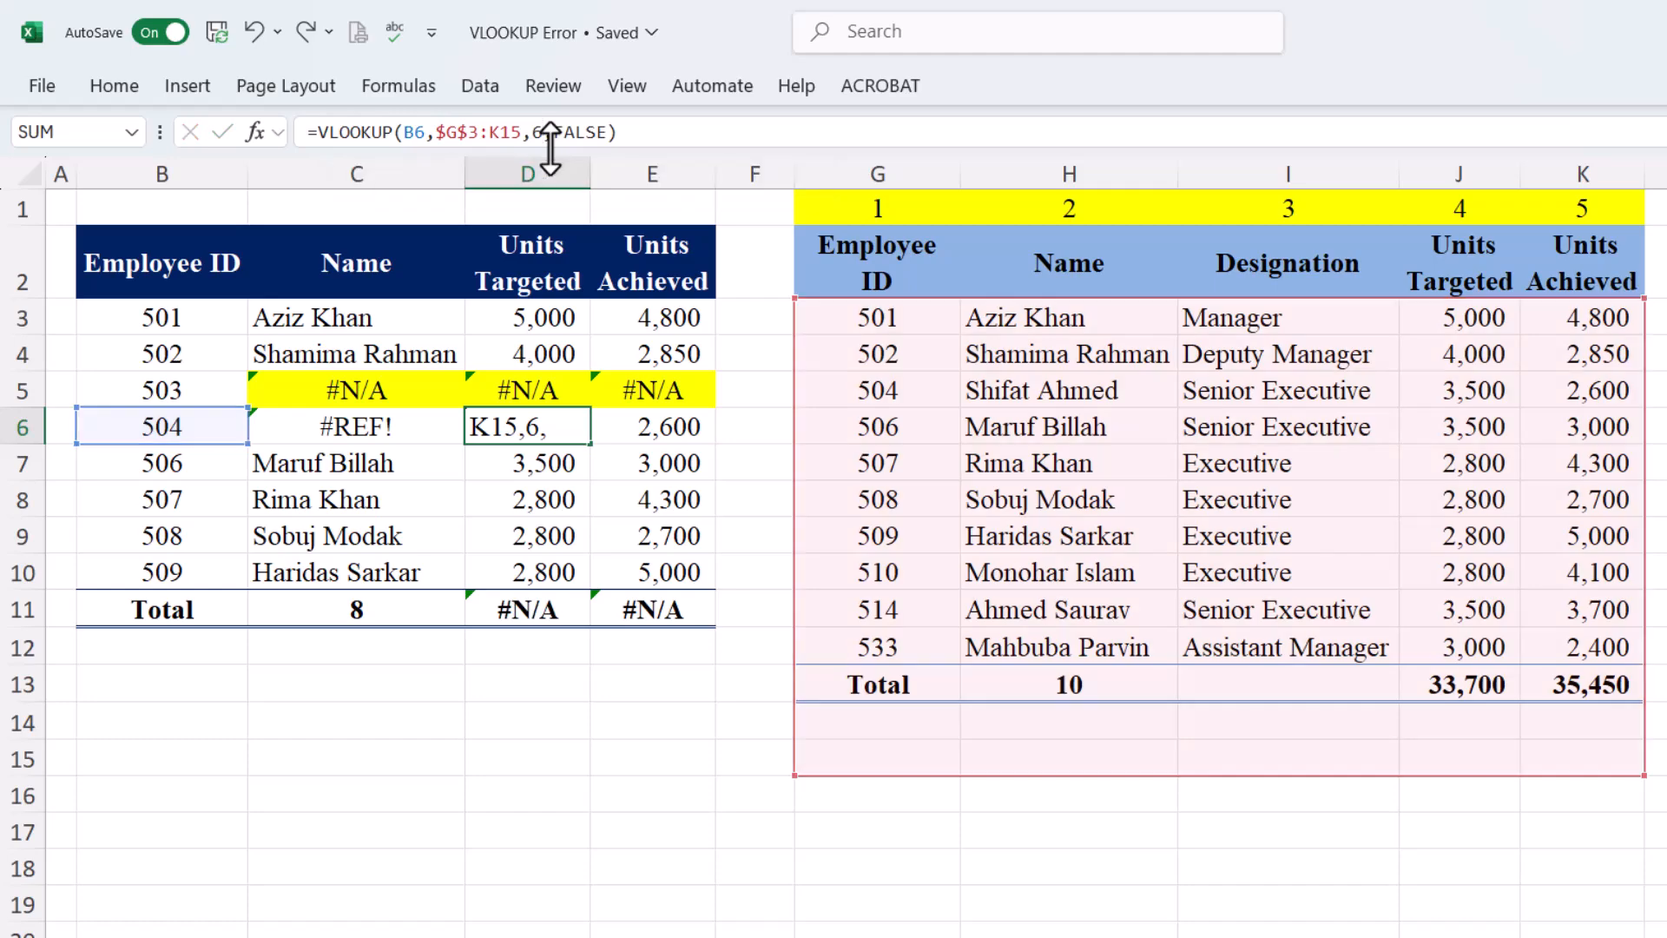
pyautogui.click(540, 132)
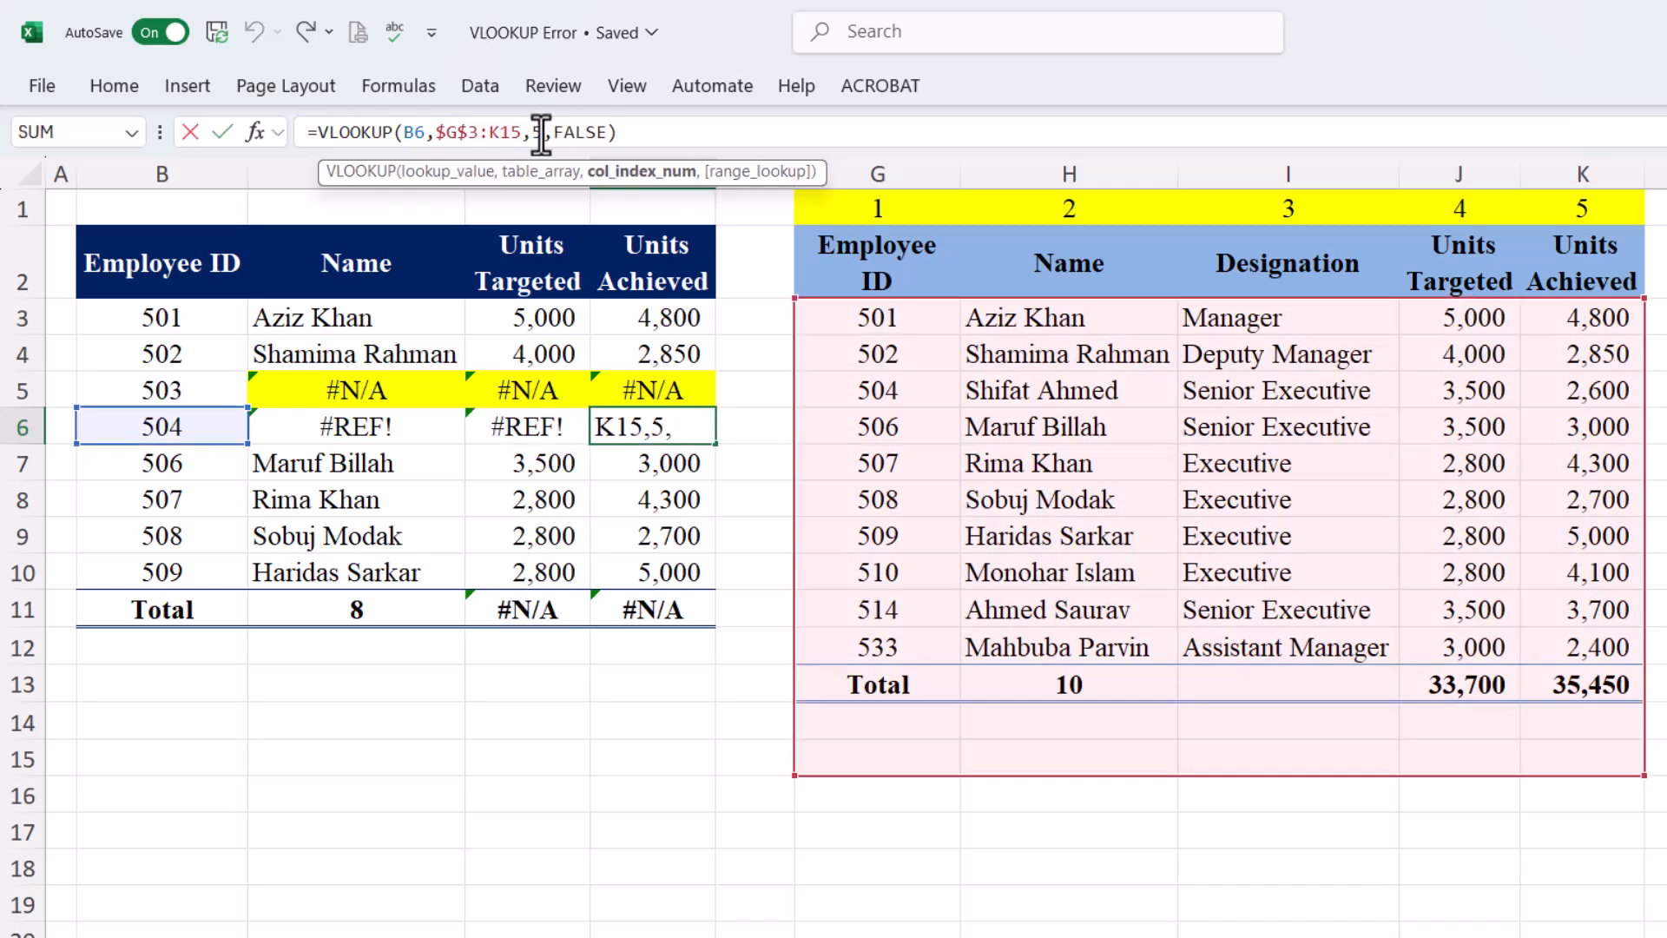
pyautogui.write('6')
pyautogui.press('Return')
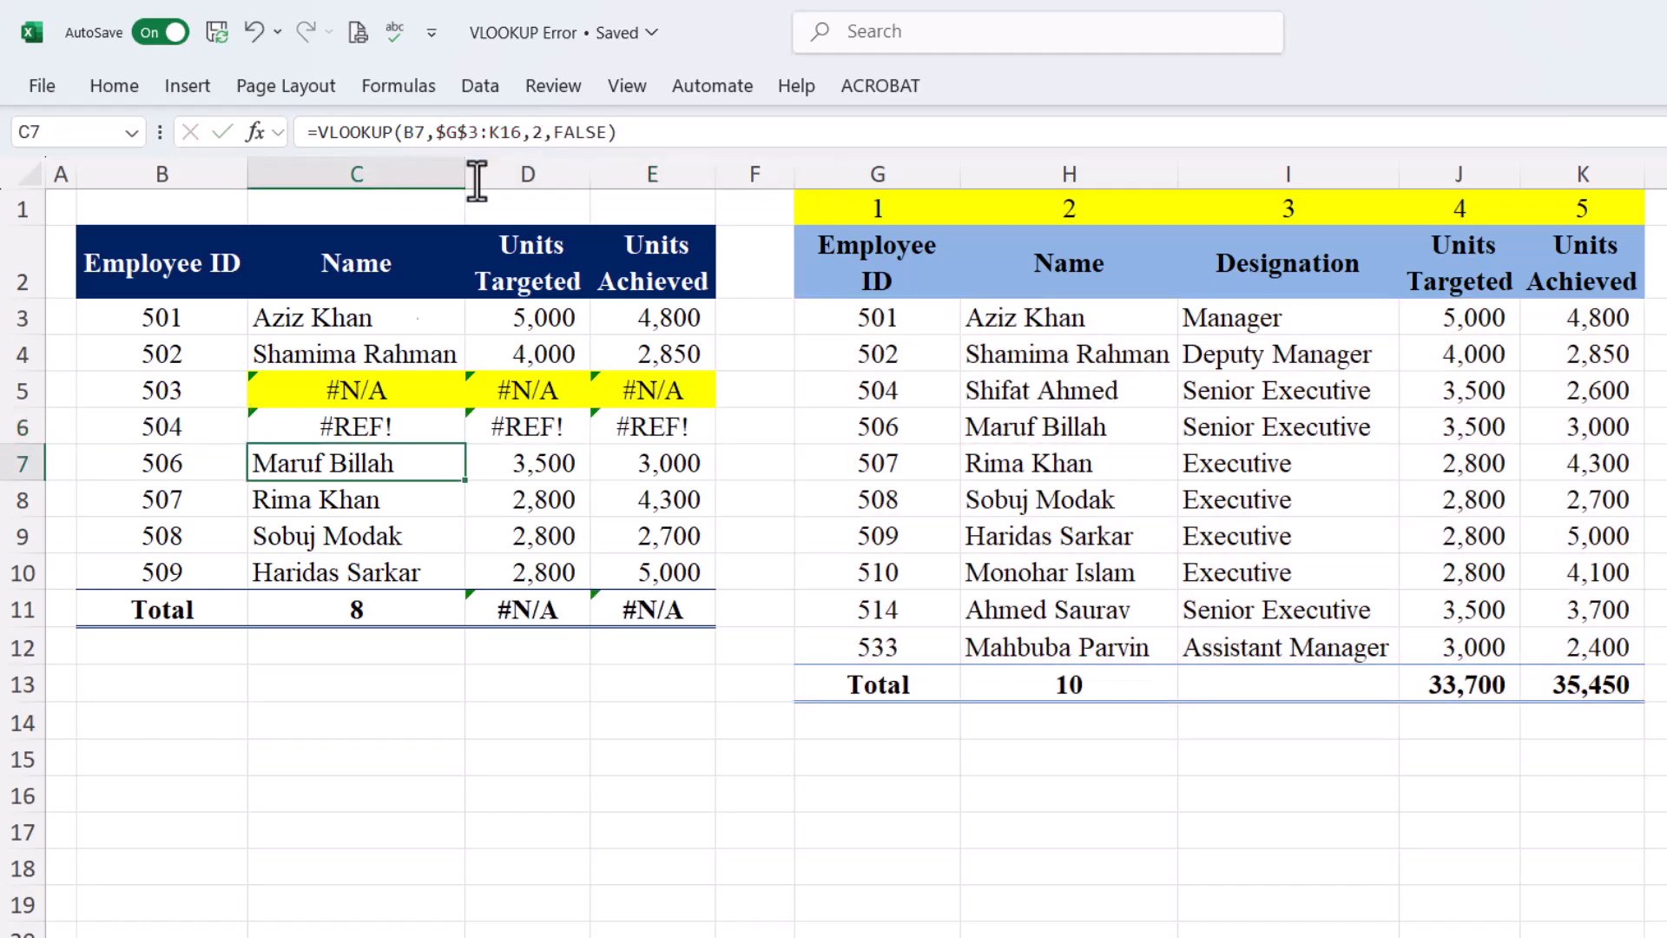
# Fill the #REF! cells C6:E6 yellow
pyautogui.click(360, 428)
pyautogui.moveTo(346, 426); pyautogui.dragTo(666, 420)
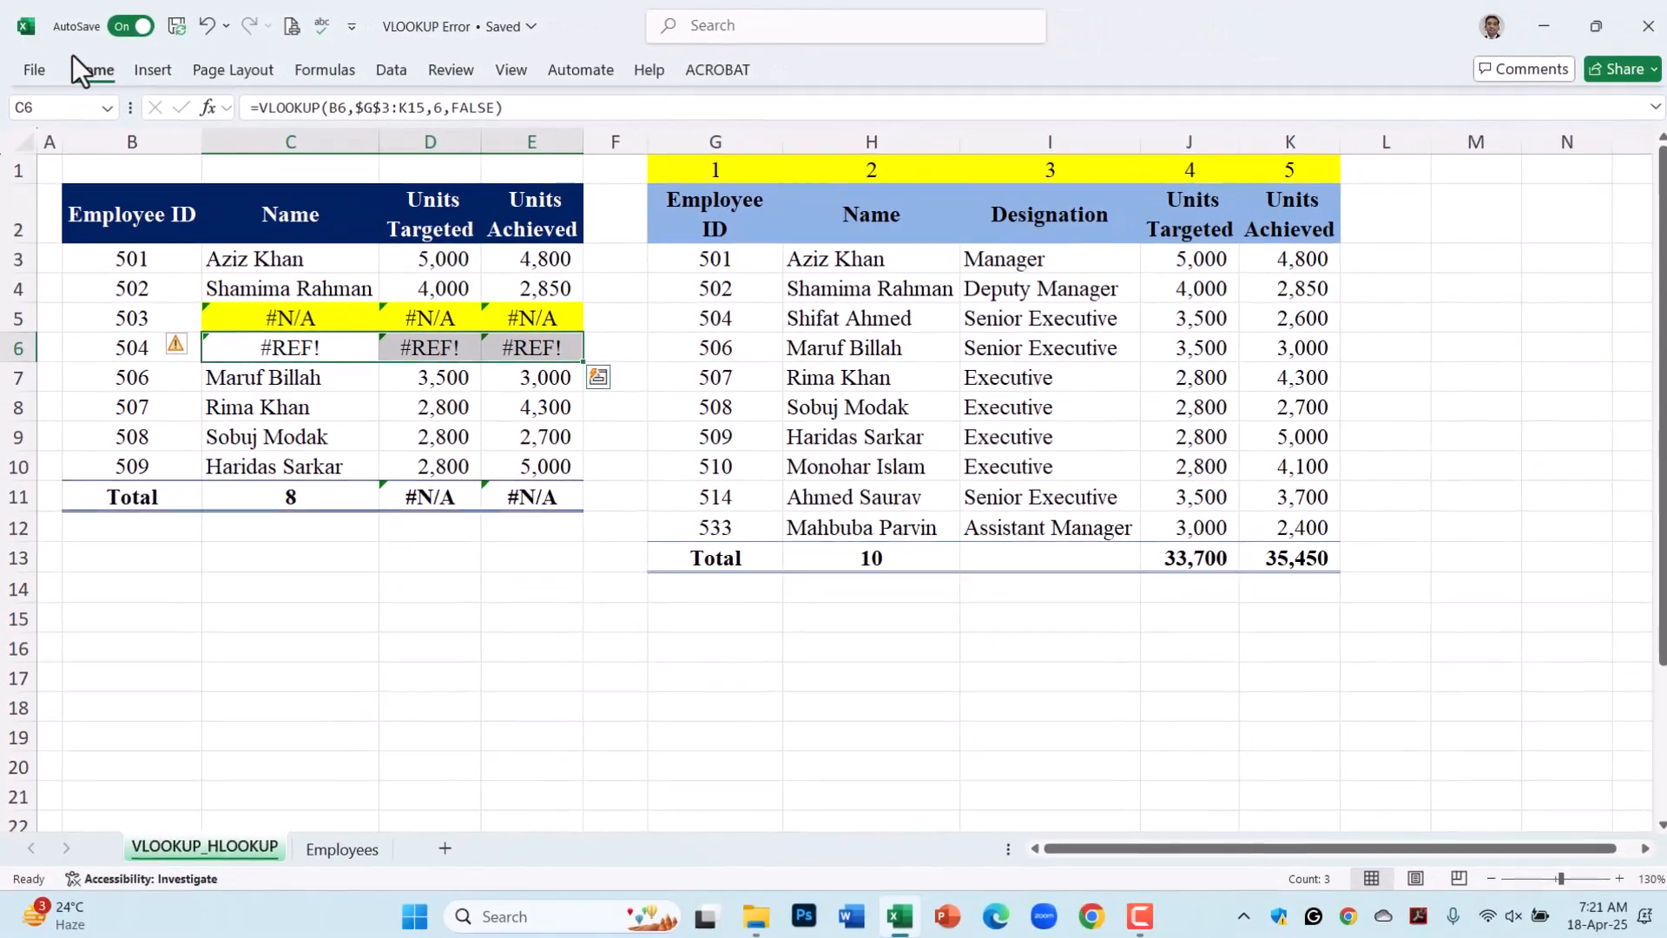
pyautogui.click(114, 85)
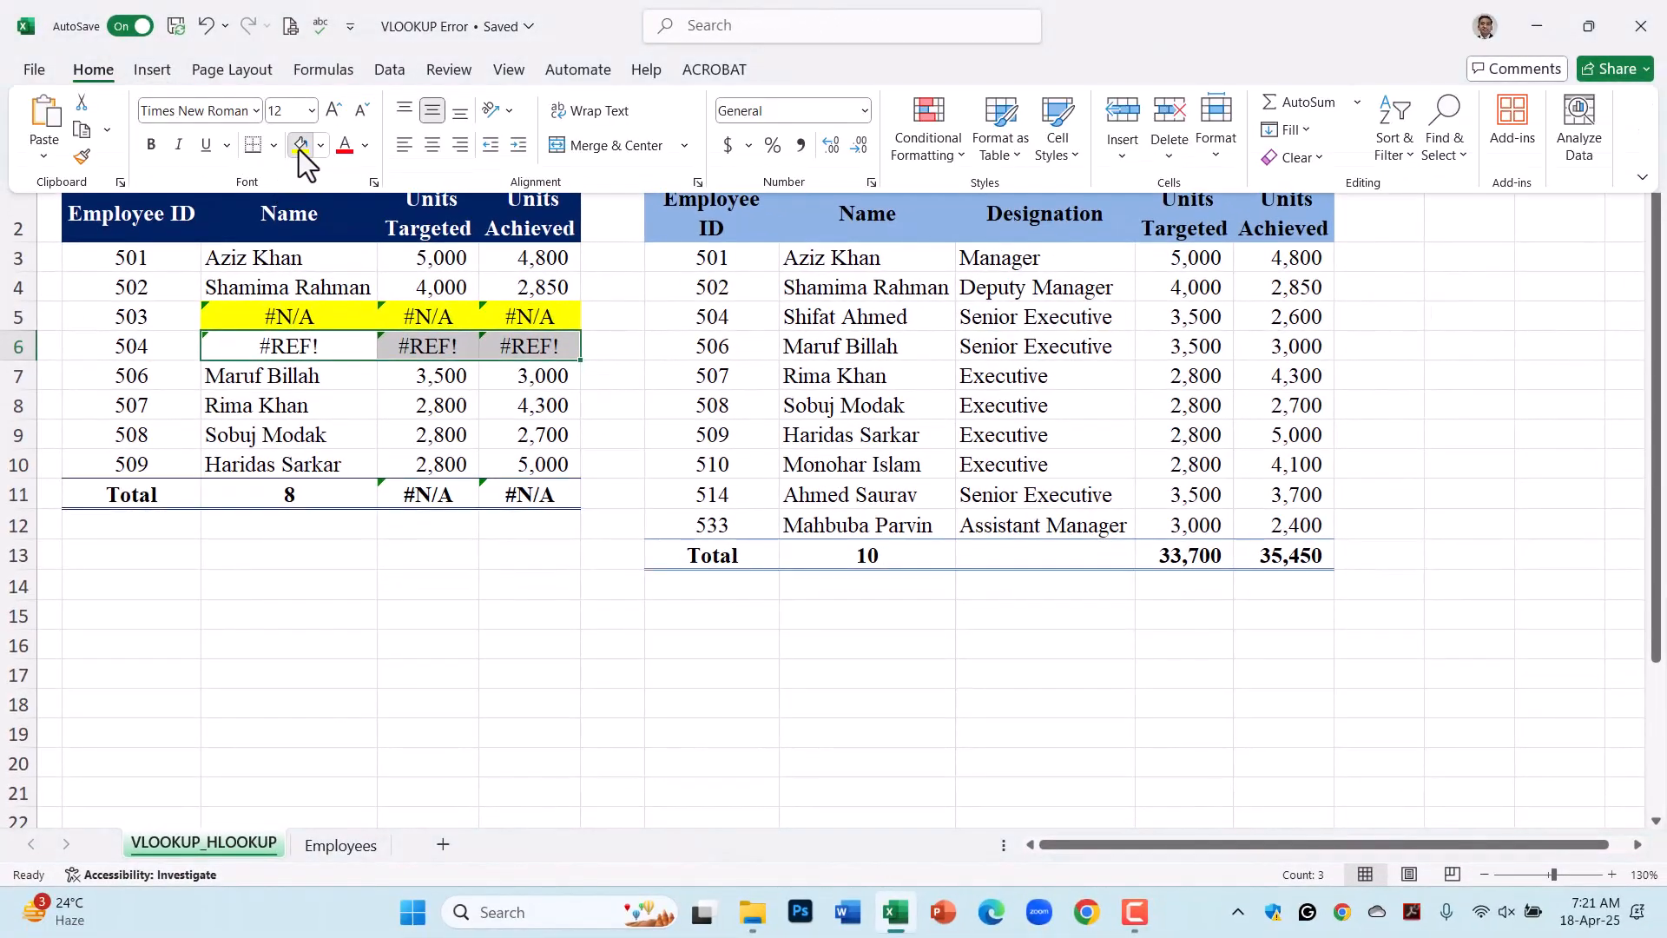
pyautogui.click(299, 150)
pyautogui.click(329, 375)
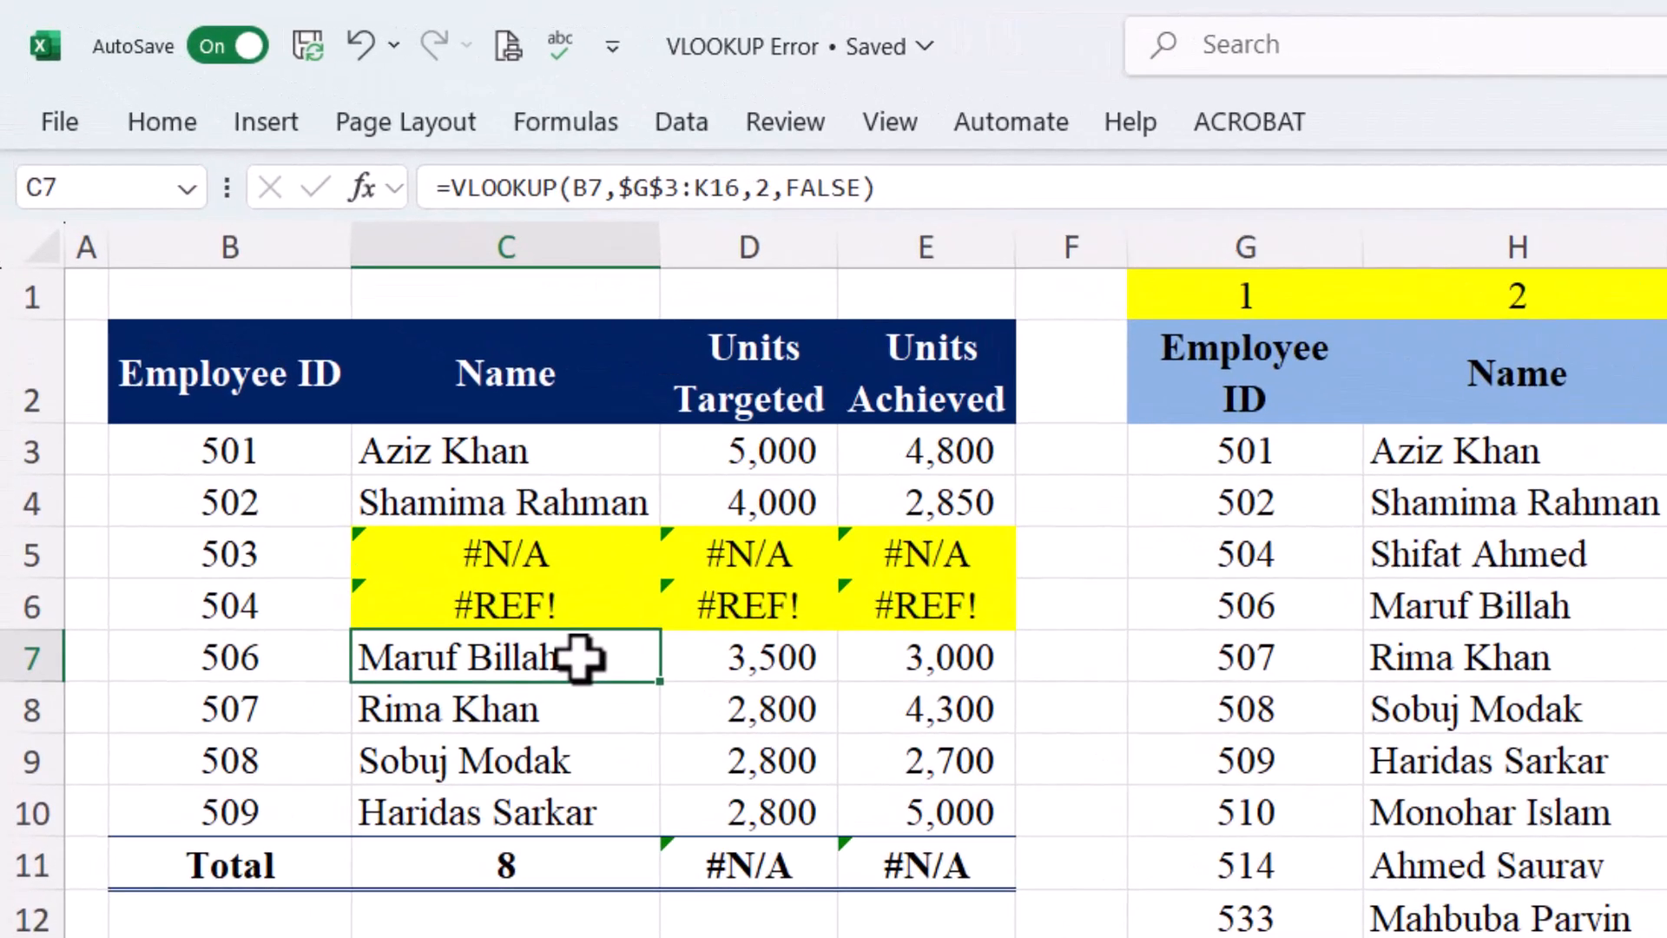
# Set the lookup column index to 0 in C7, D7 and E7, giving #VALUE!
pyautogui.doubleClick(758, 187)
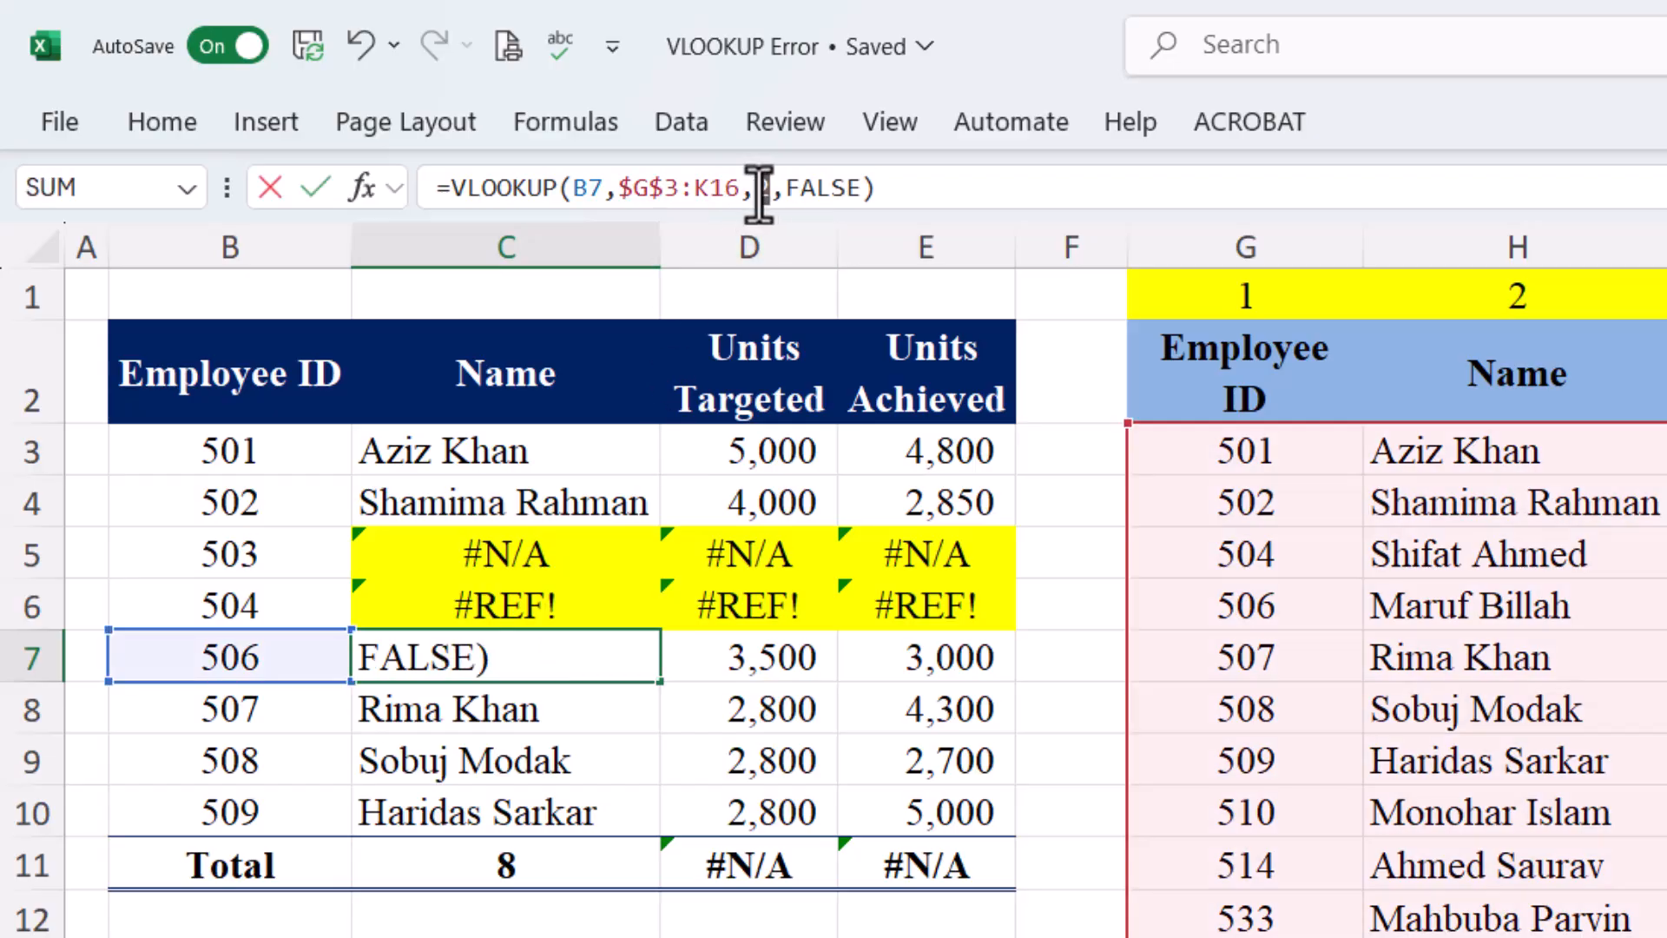
pyautogui.write('0')
pyautogui.press('Return')
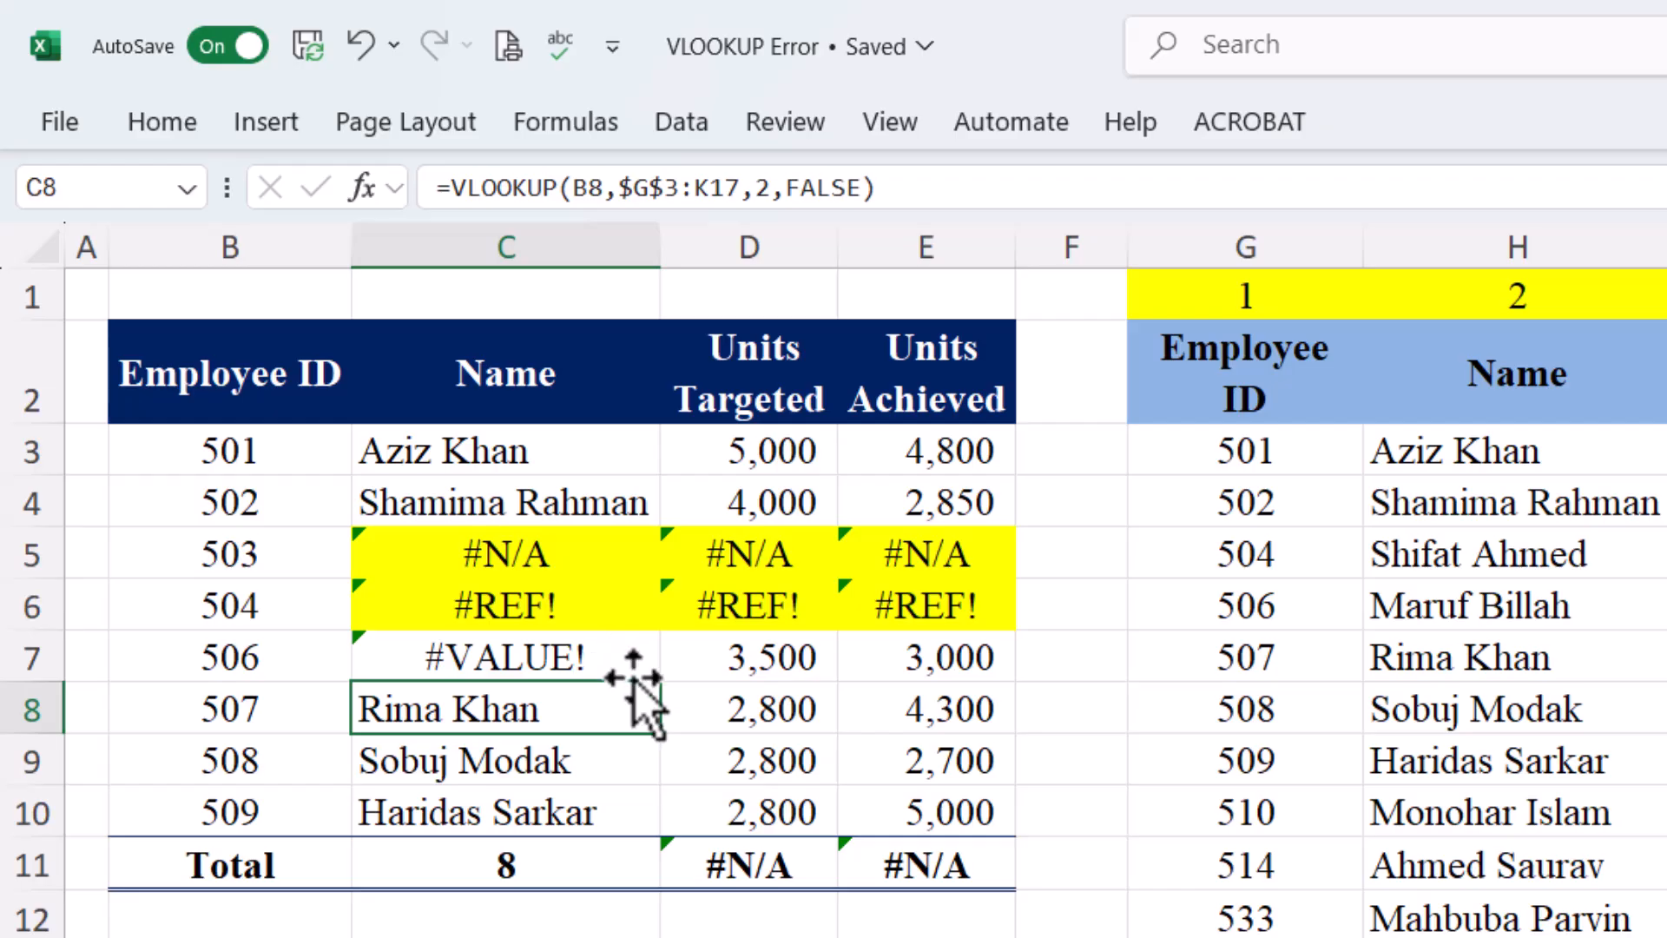
pyautogui.click(670, 647)
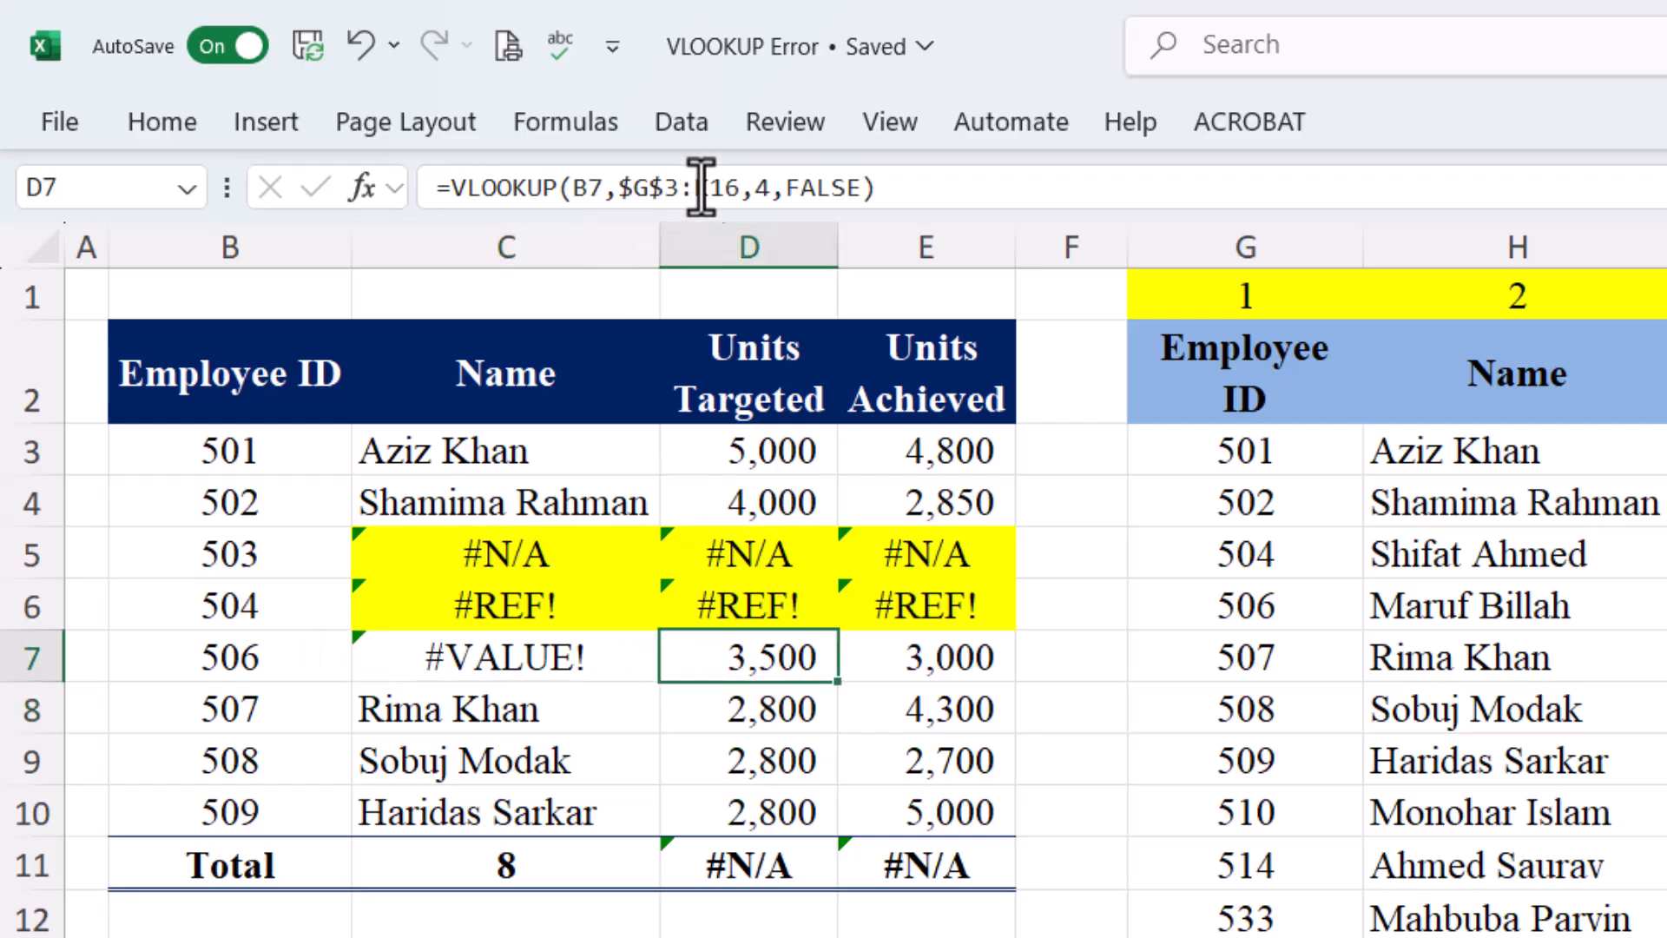
pyautogui.doubleClick(767, 187)
pyautogui.write('0')
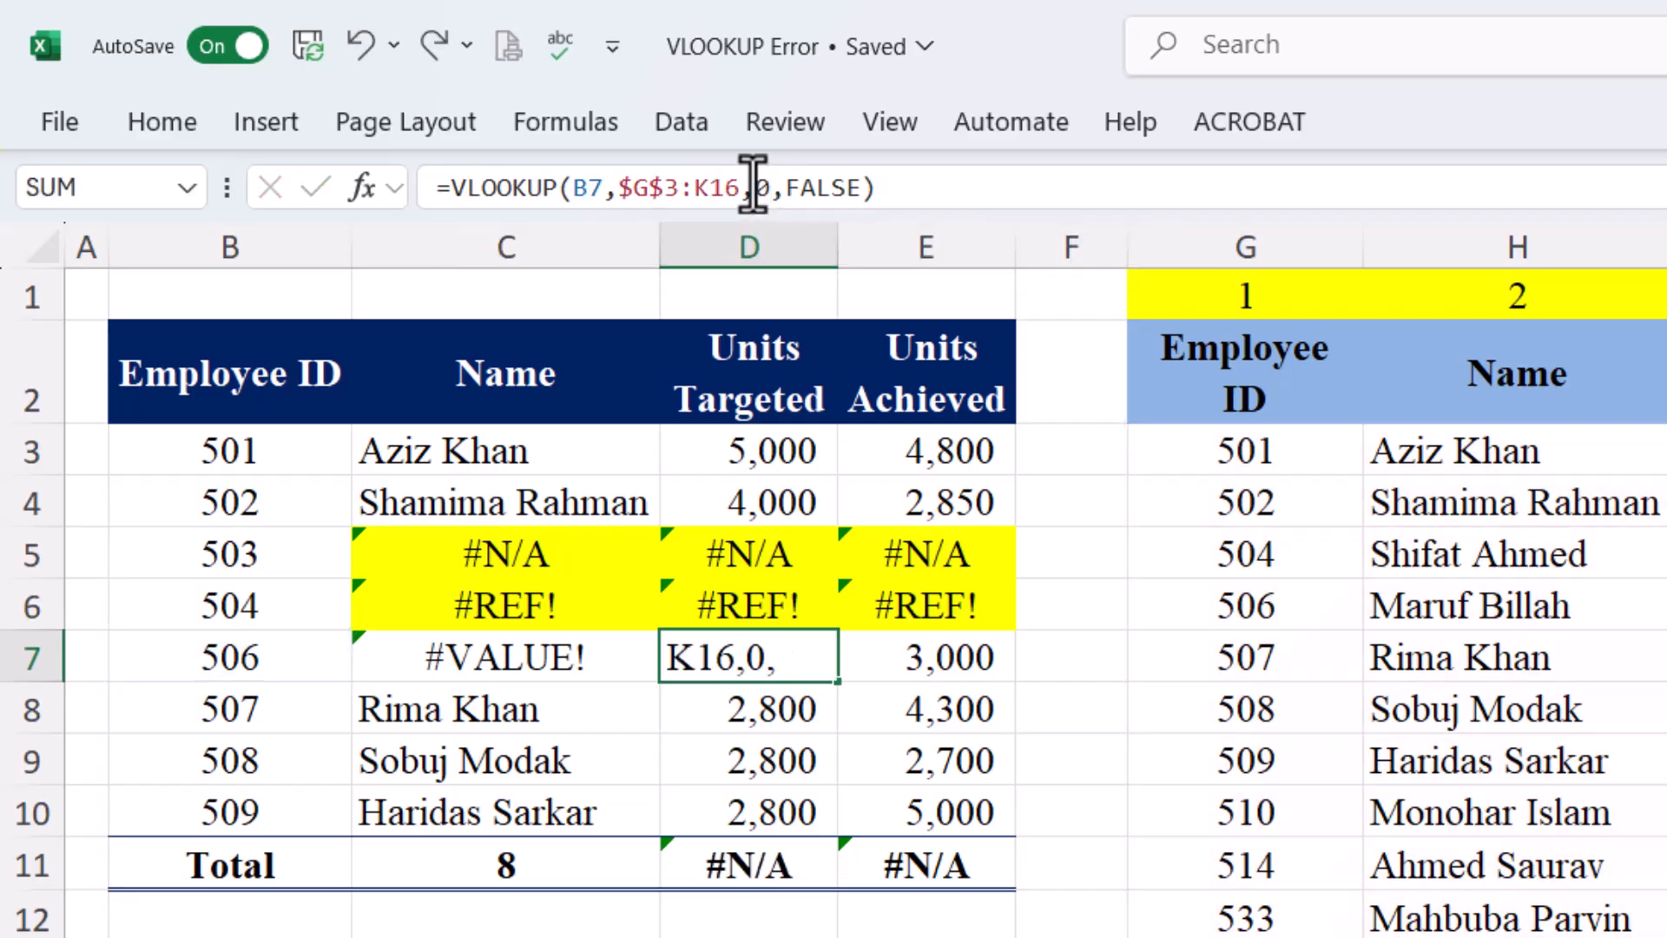
pyautogui.press('Tab')
pyautogui.doubleClick(759, 187)
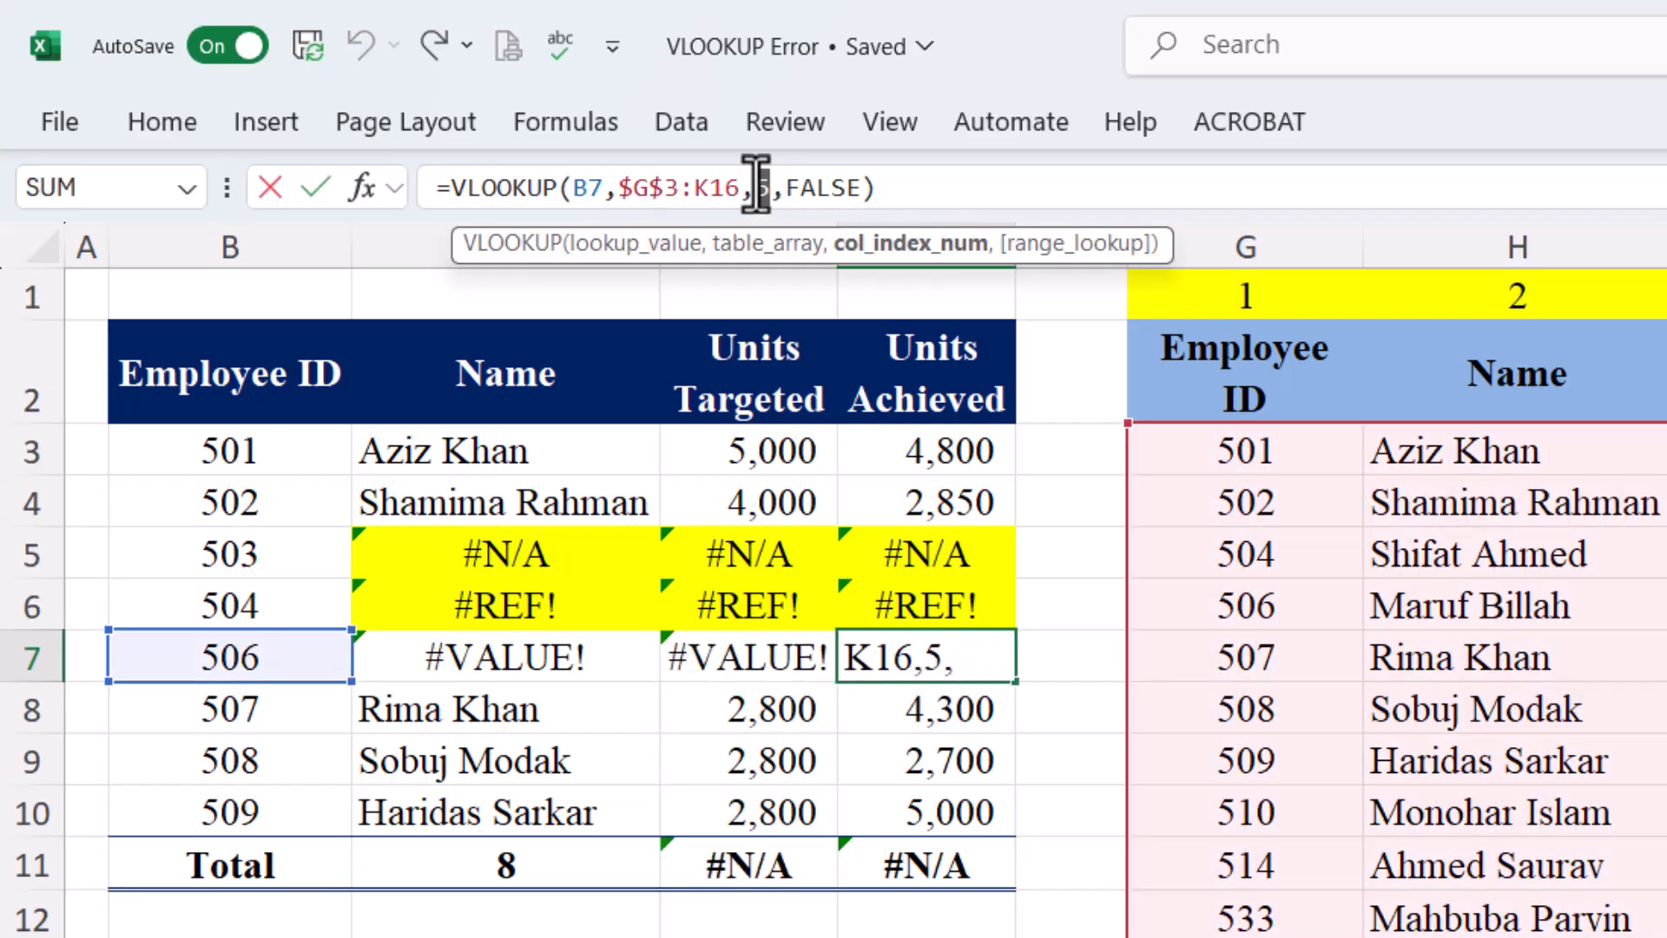
pyautogui.press('Return')
# Fill the #VALUE! cells C7:E7 yellow
pyautogui.moveTo(591, 660); pyautogui.dragTo(867, 655)
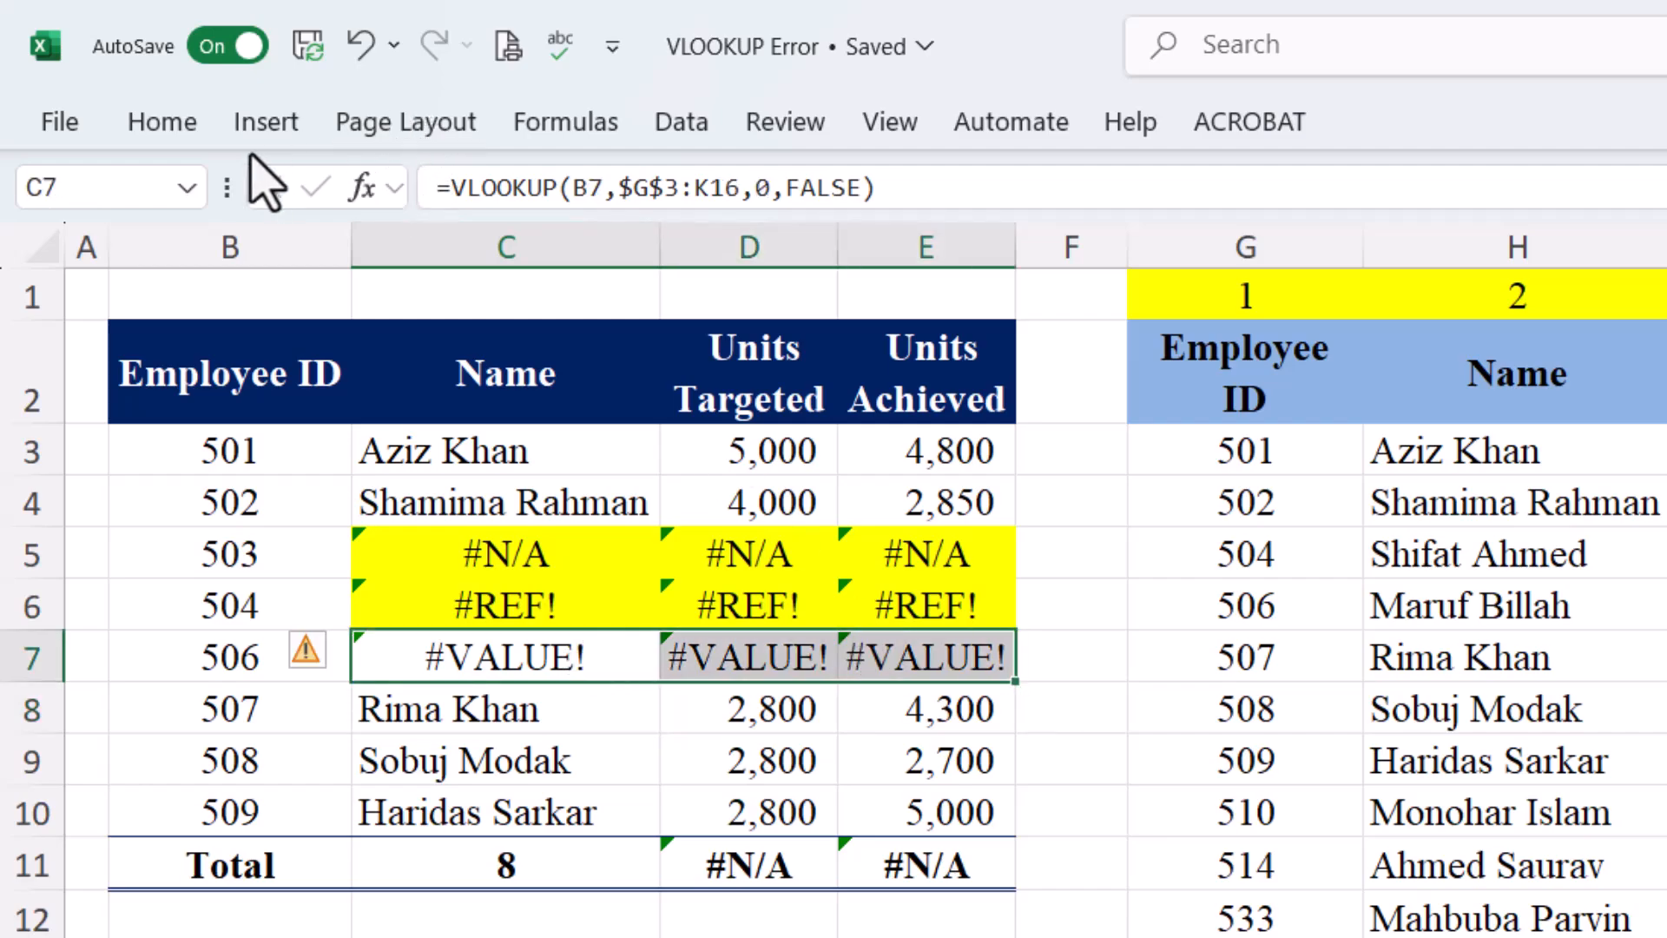
pyautogui.click(165, 125)
pyautogui.click(530, 256)
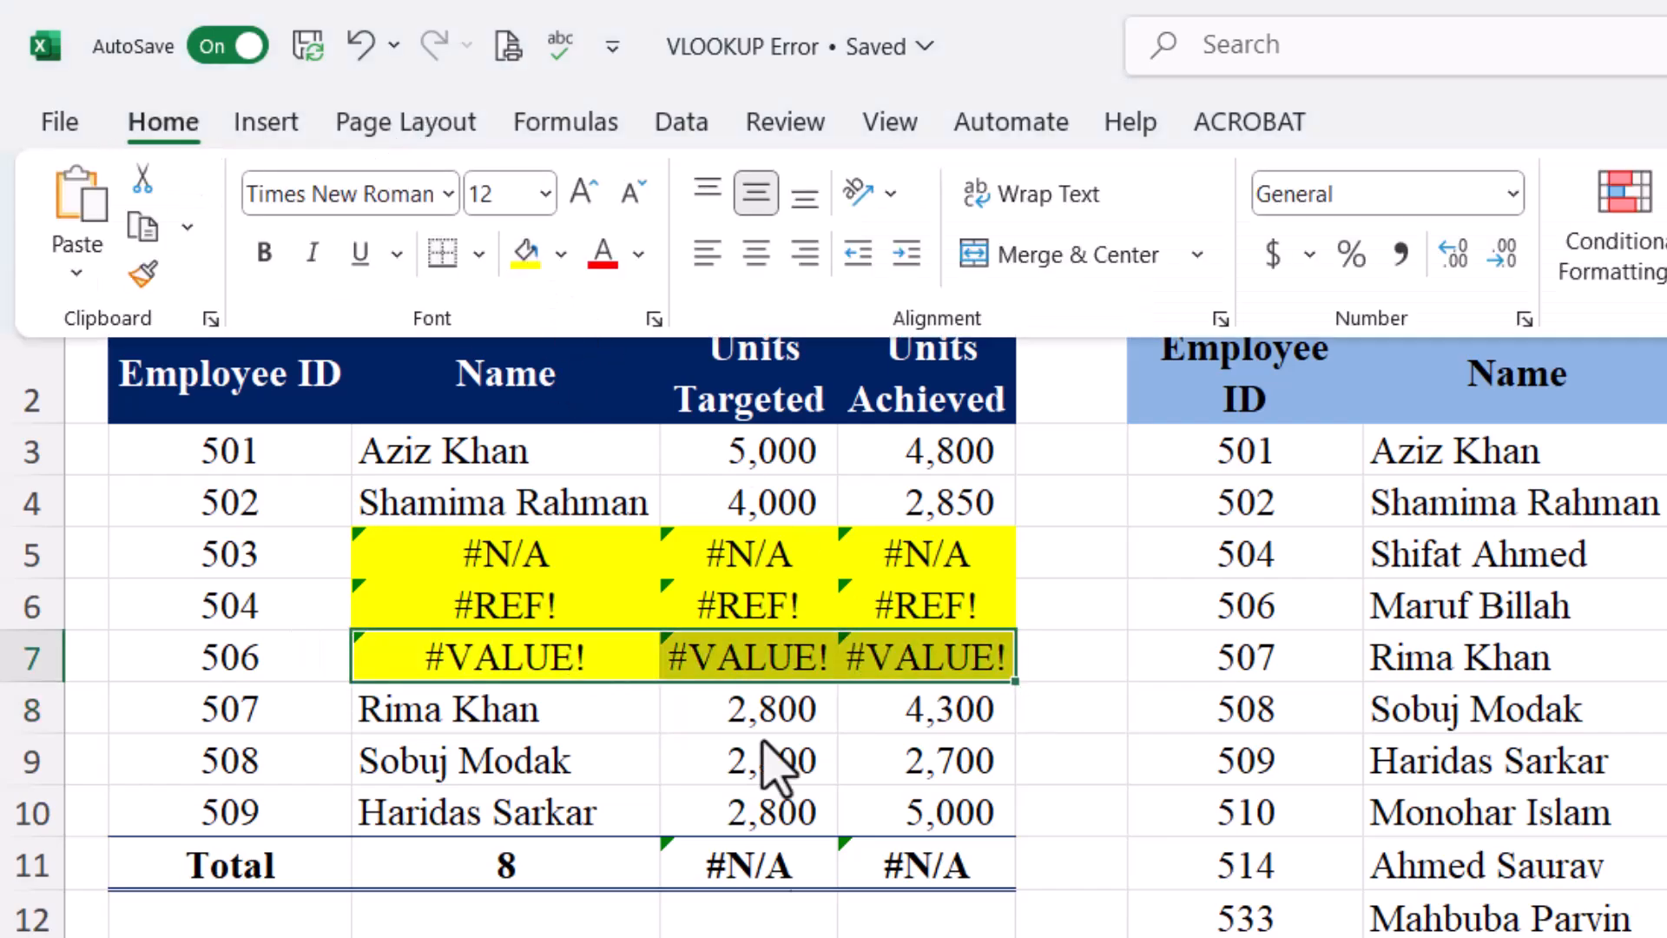
pyautogui.click(514, 709)
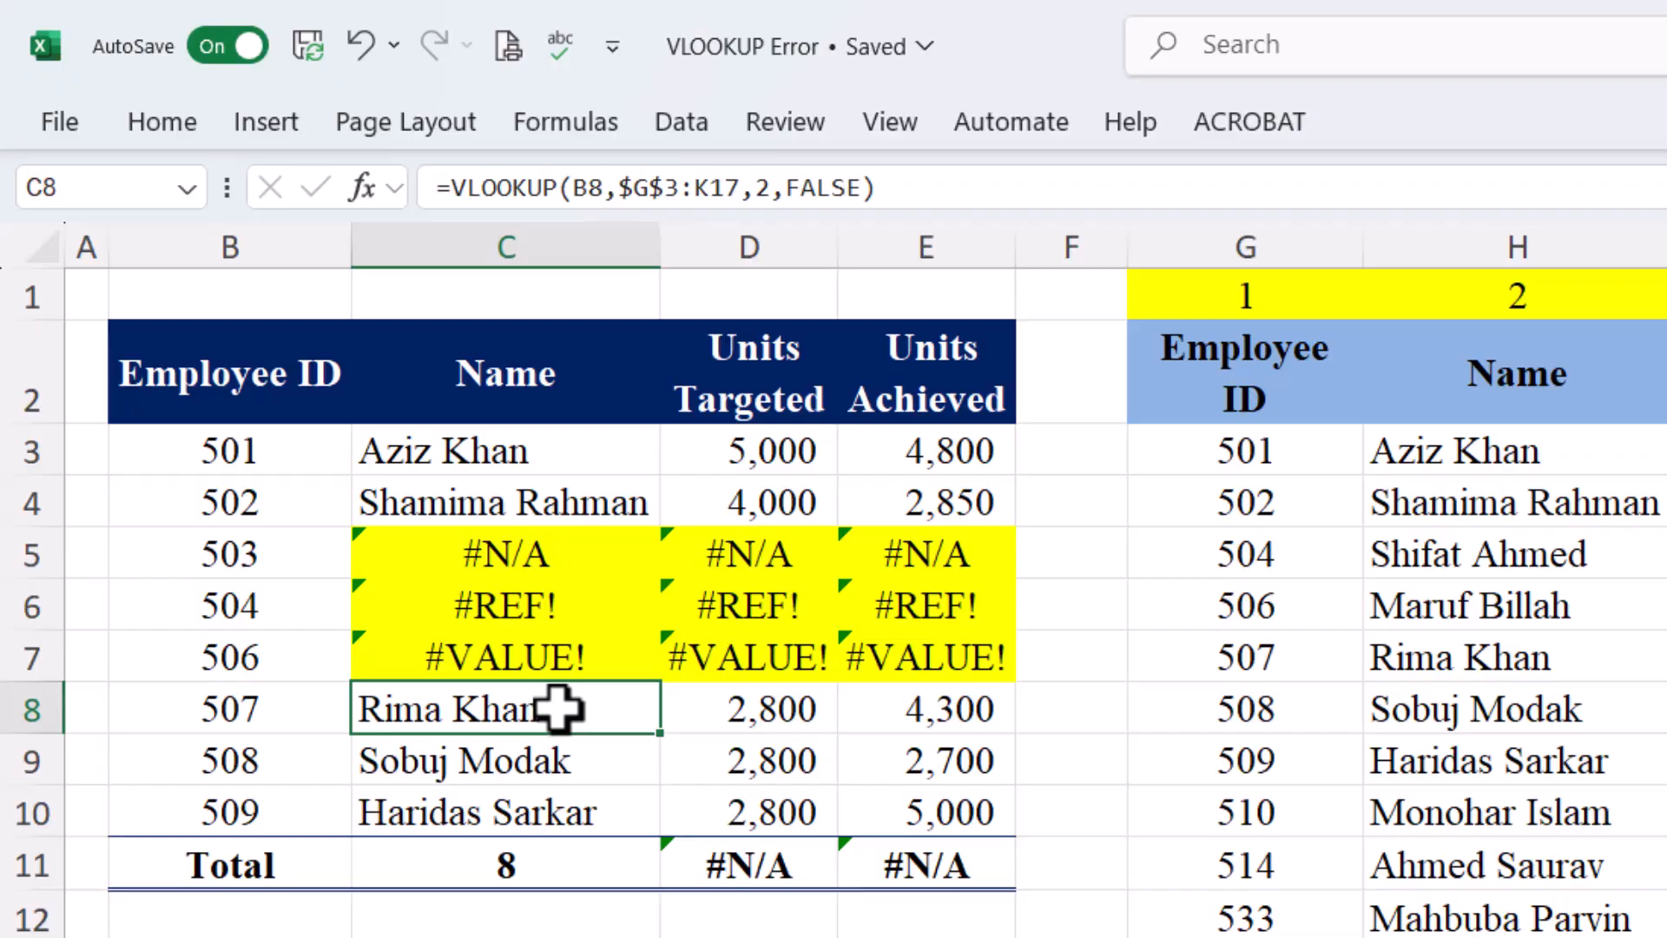
# Misspell the function as VLOKUP in C8's formula so it returns #NAME?
pyautogui.click(503, 202)
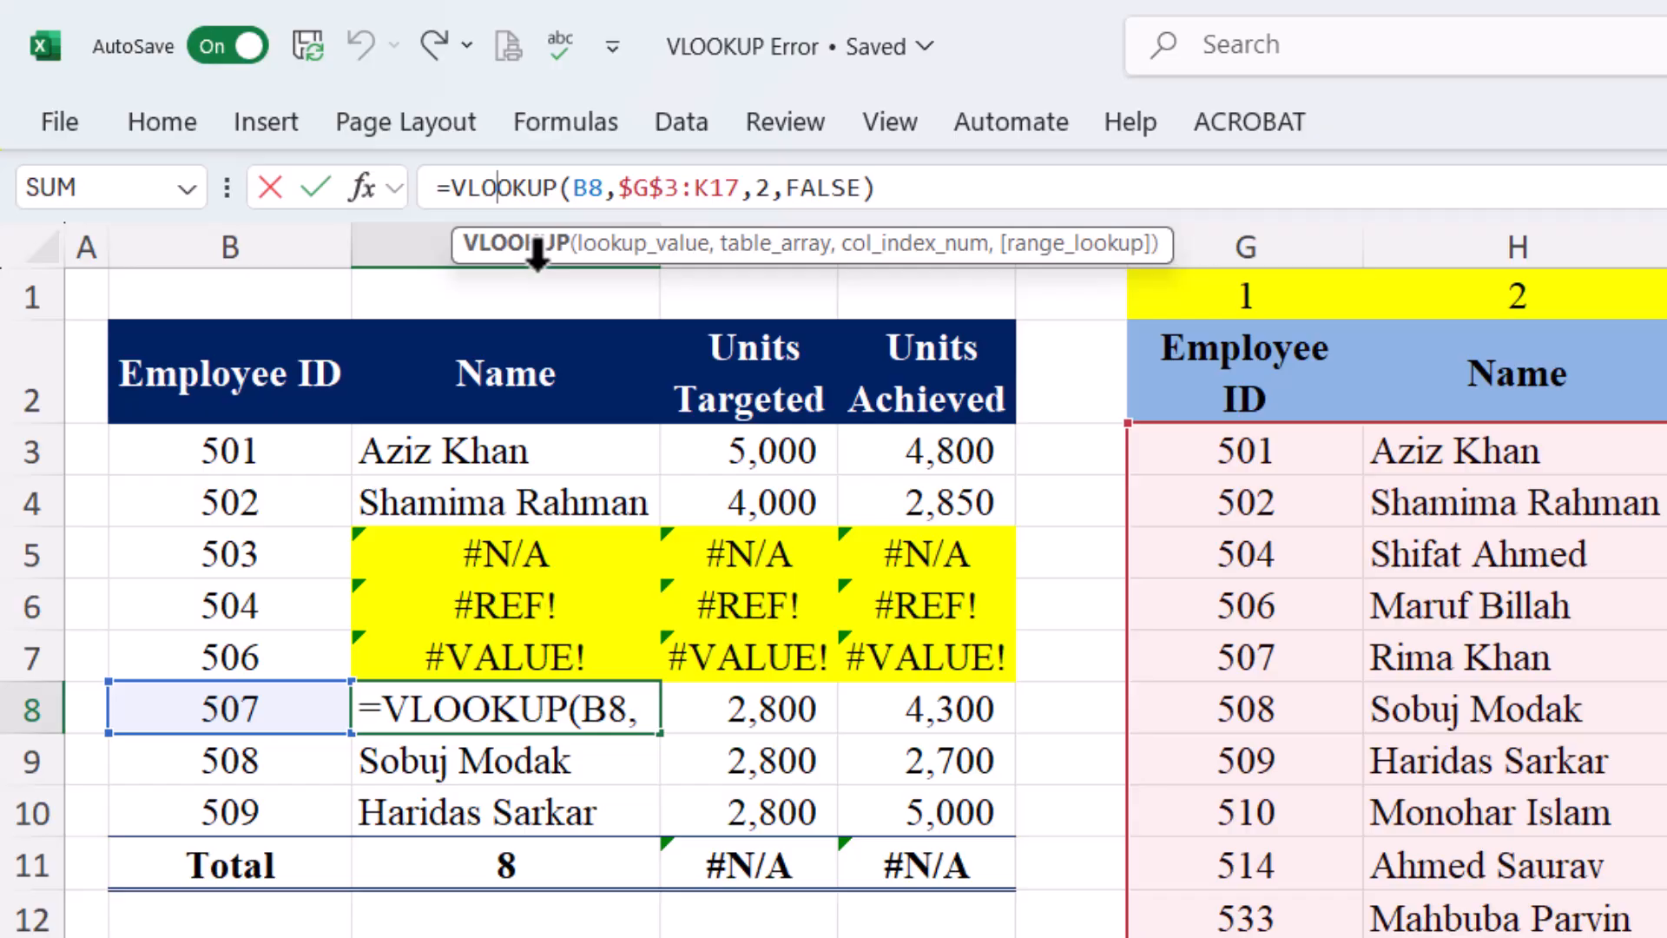
pyautogui.press('BackSpace')
pyautogui.press('Tab')
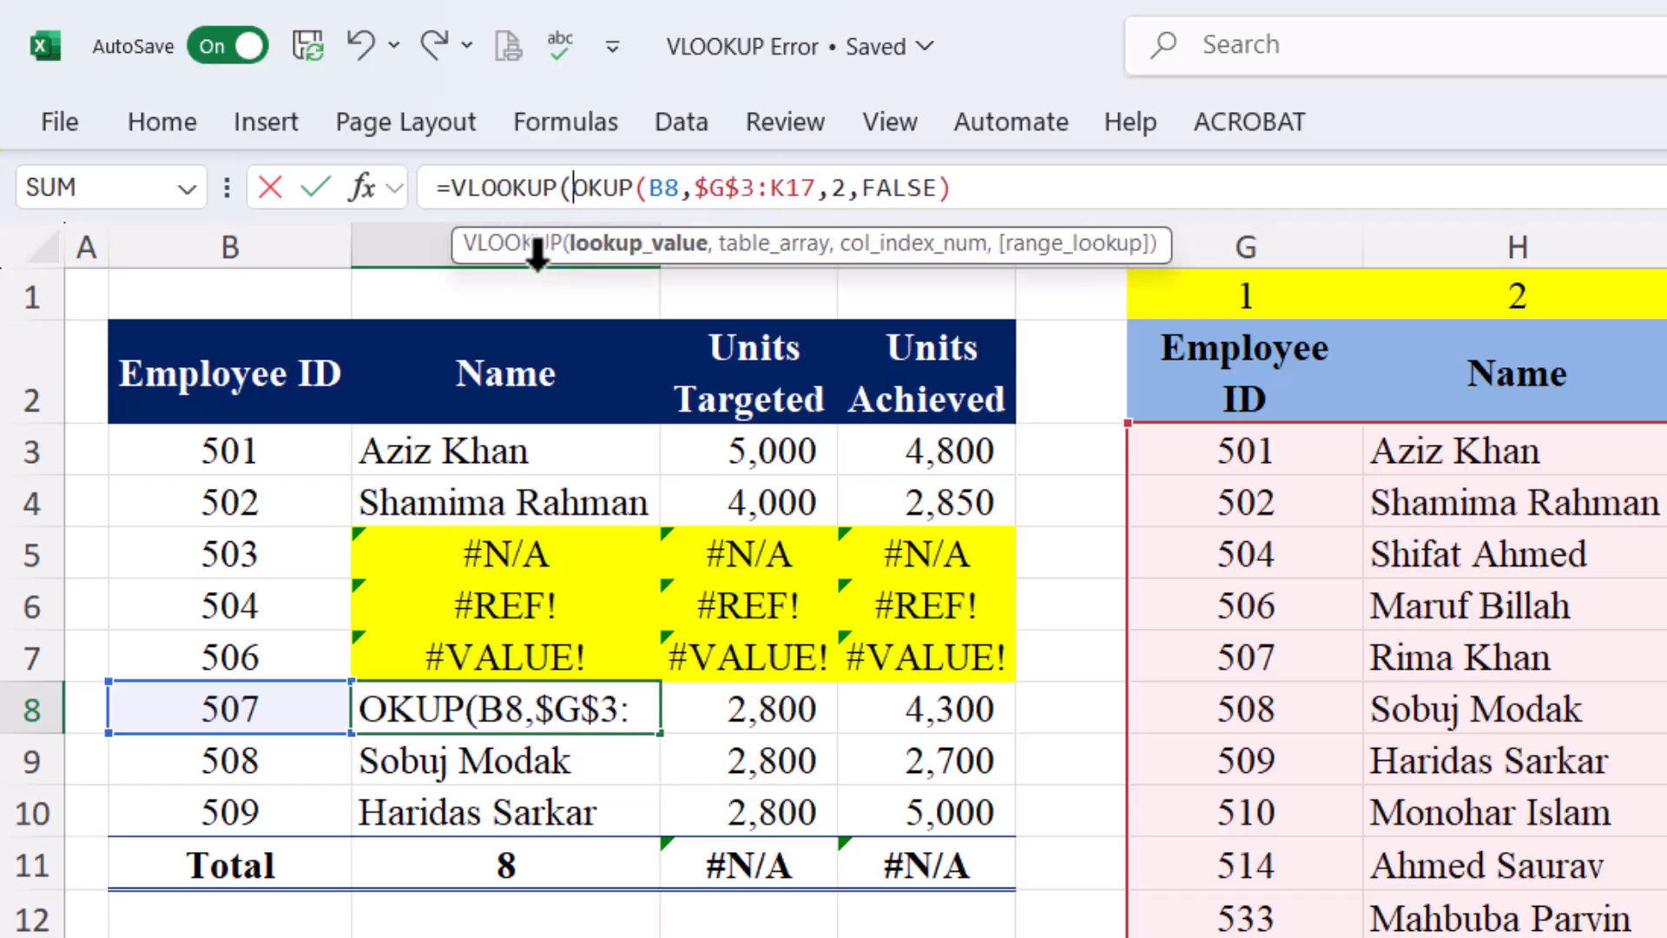
pyautogui.press('BackSpace')
pyautogui.press('BackSpace')
pyautogui.press('BackSpace')
pyautogui.press('BackSpace')
pyautogui.press('BackSpace')
pyautogui.press('BackSpace')
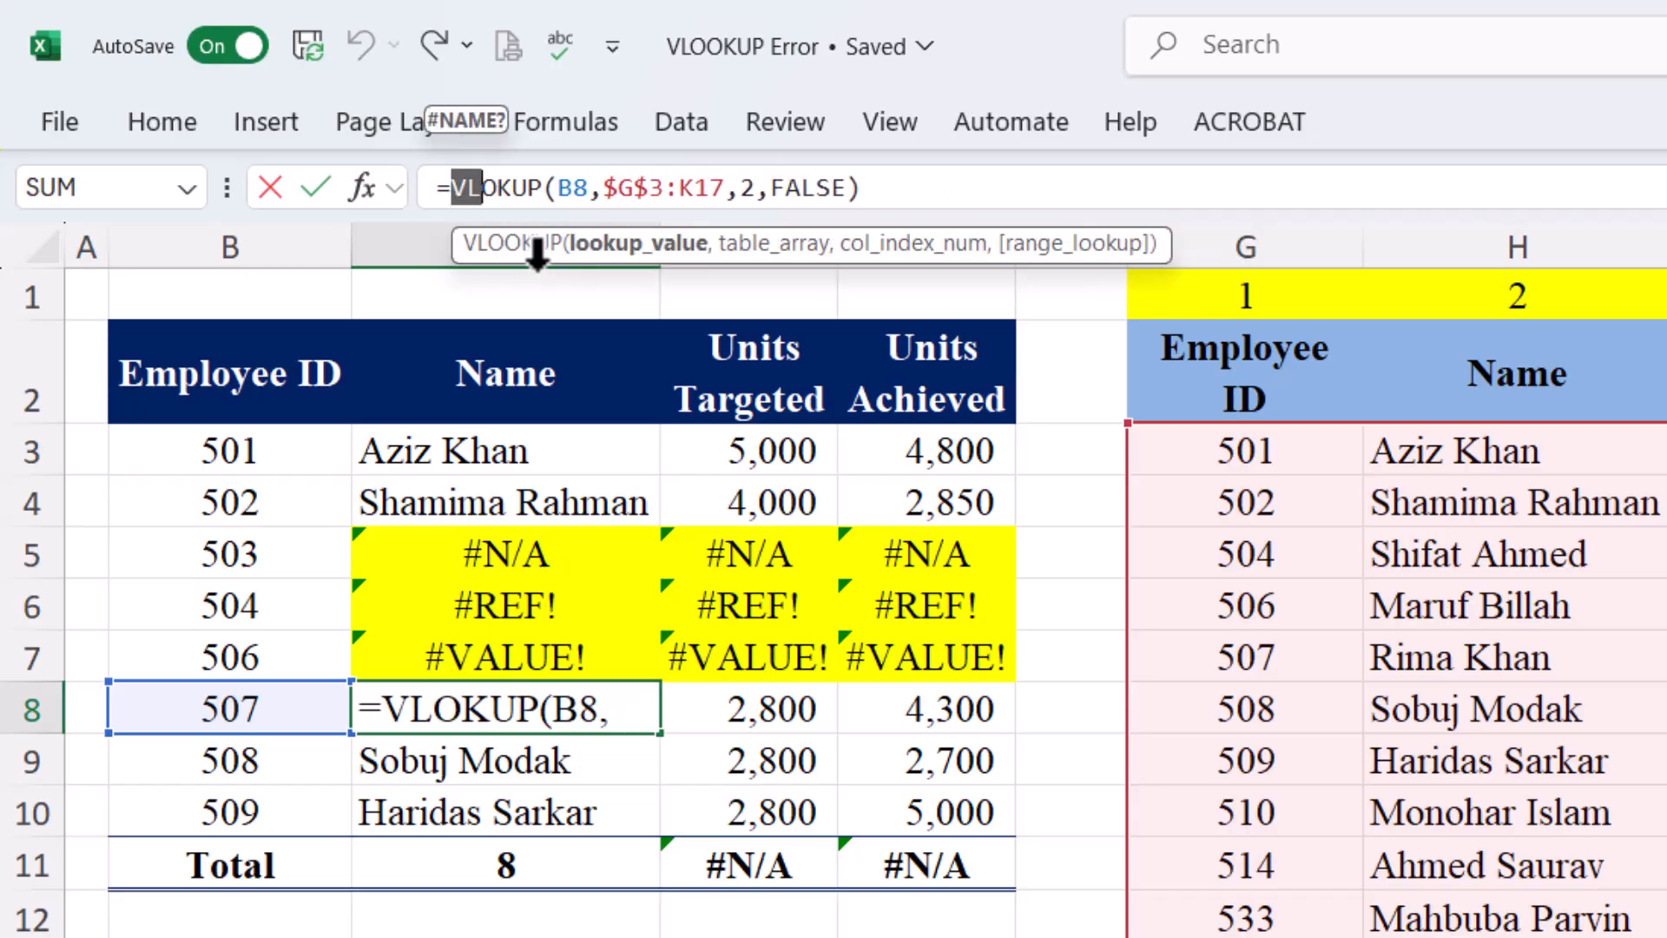
pyautogui.press('Return')
# Misspell VLOOKUP as VLOKUP in D8 and E8 too
pyautogui.click(769, 703)
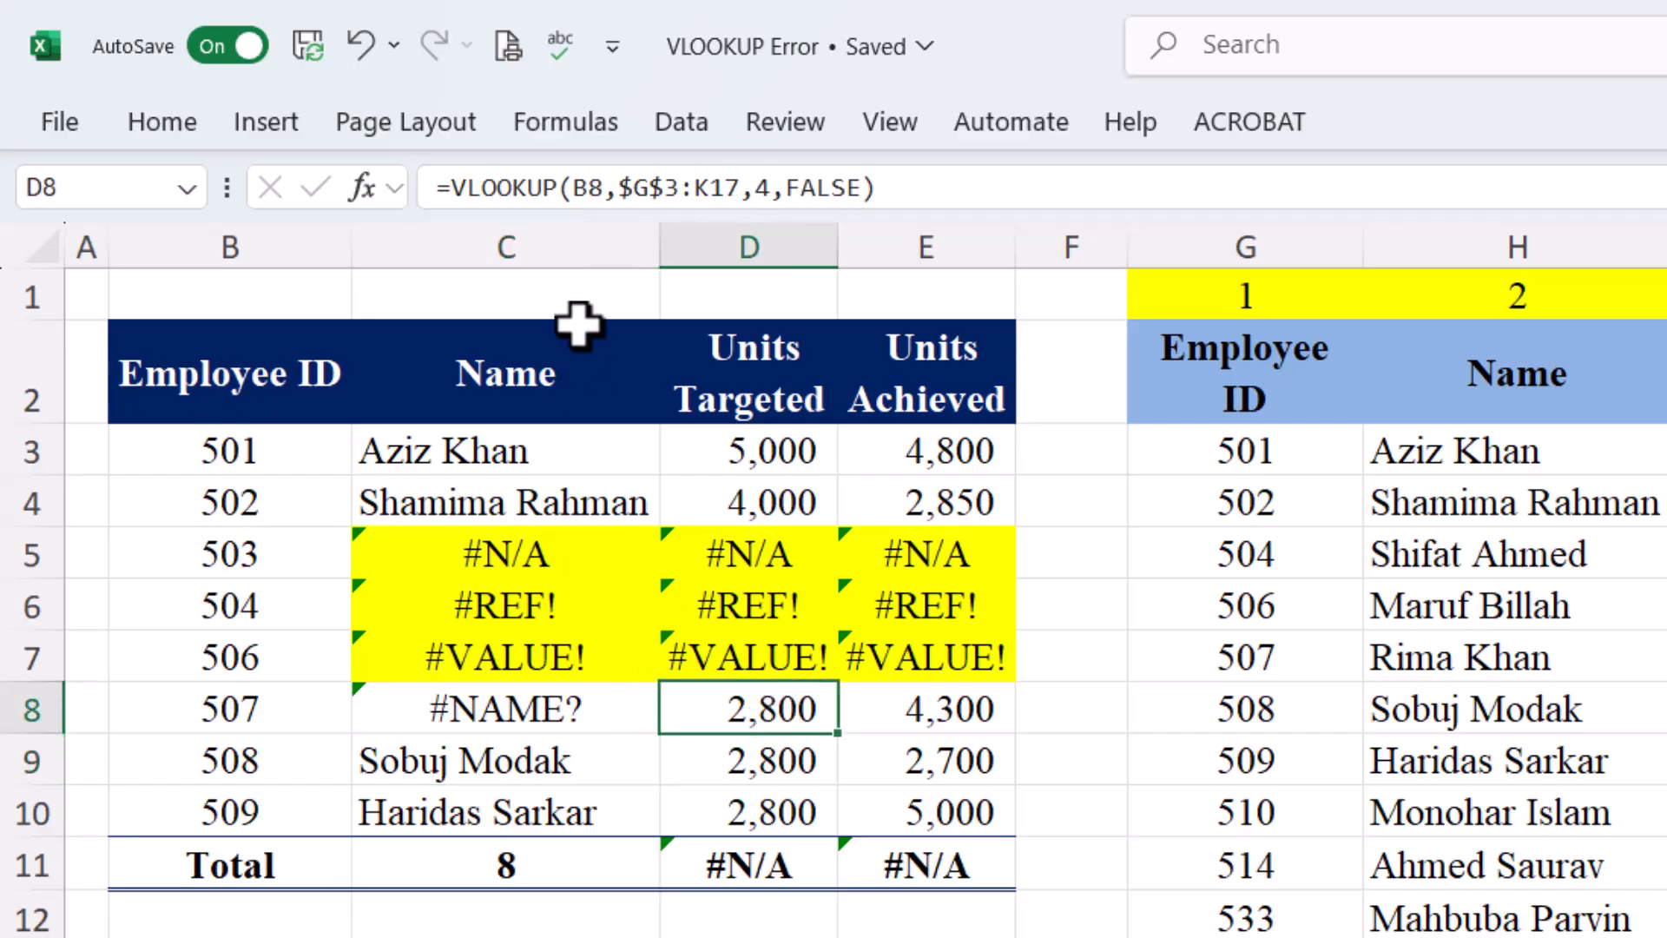
pyautogui.click(510, 188)
pyautogui.press('BackSpace')
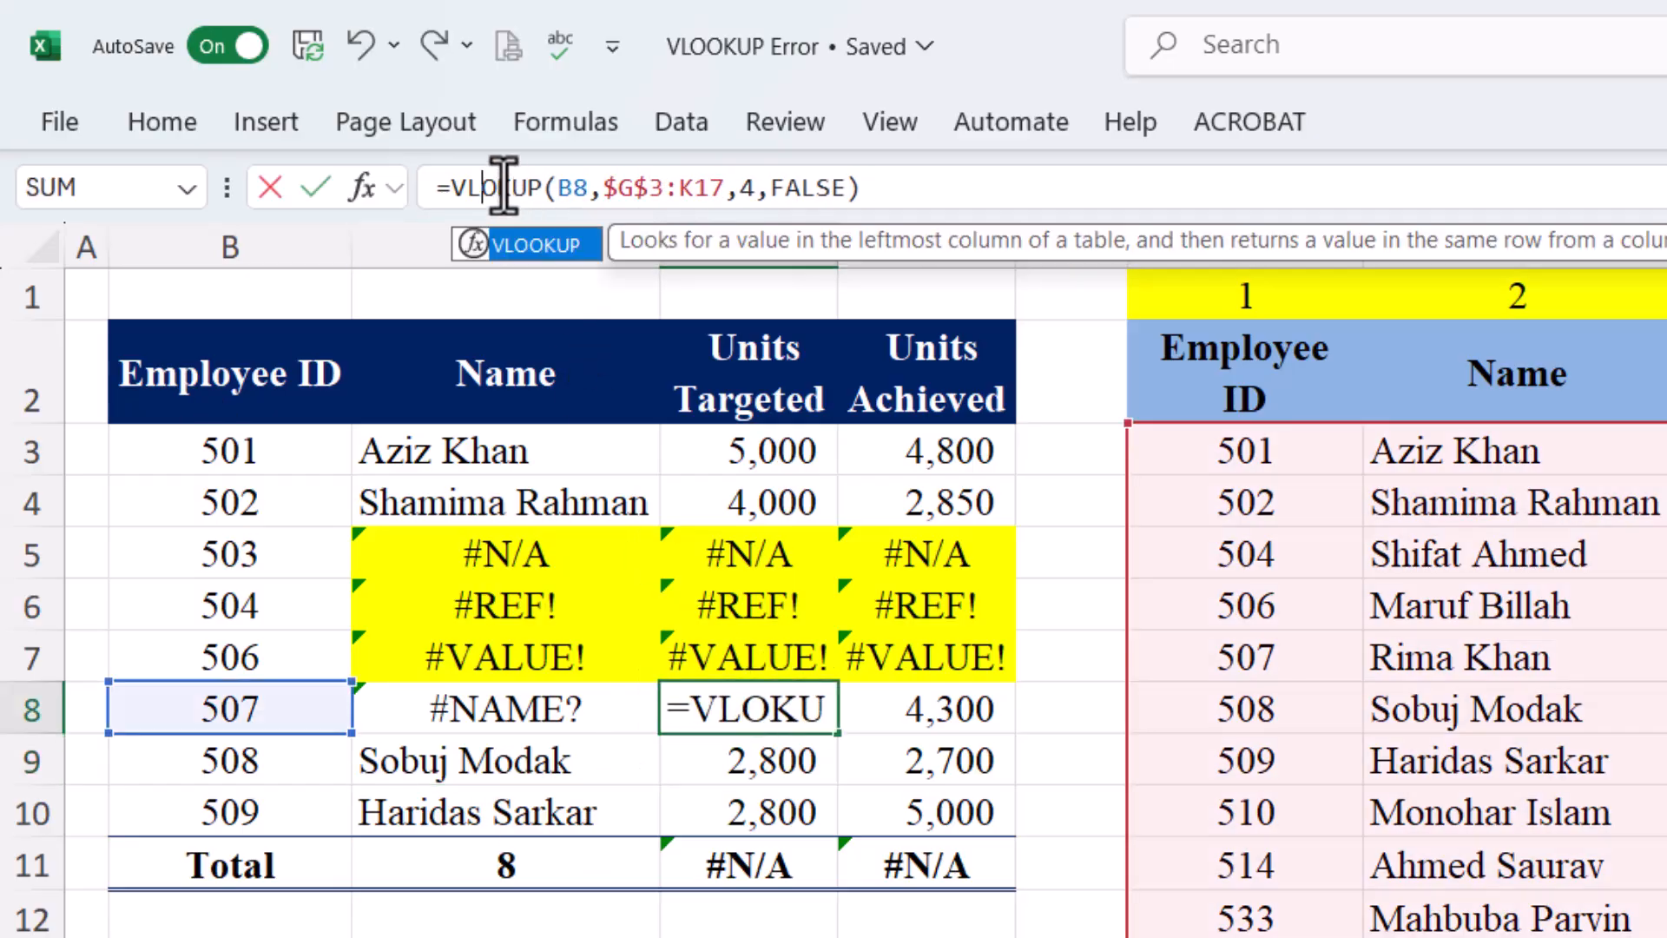
pyautogui.press('Return')
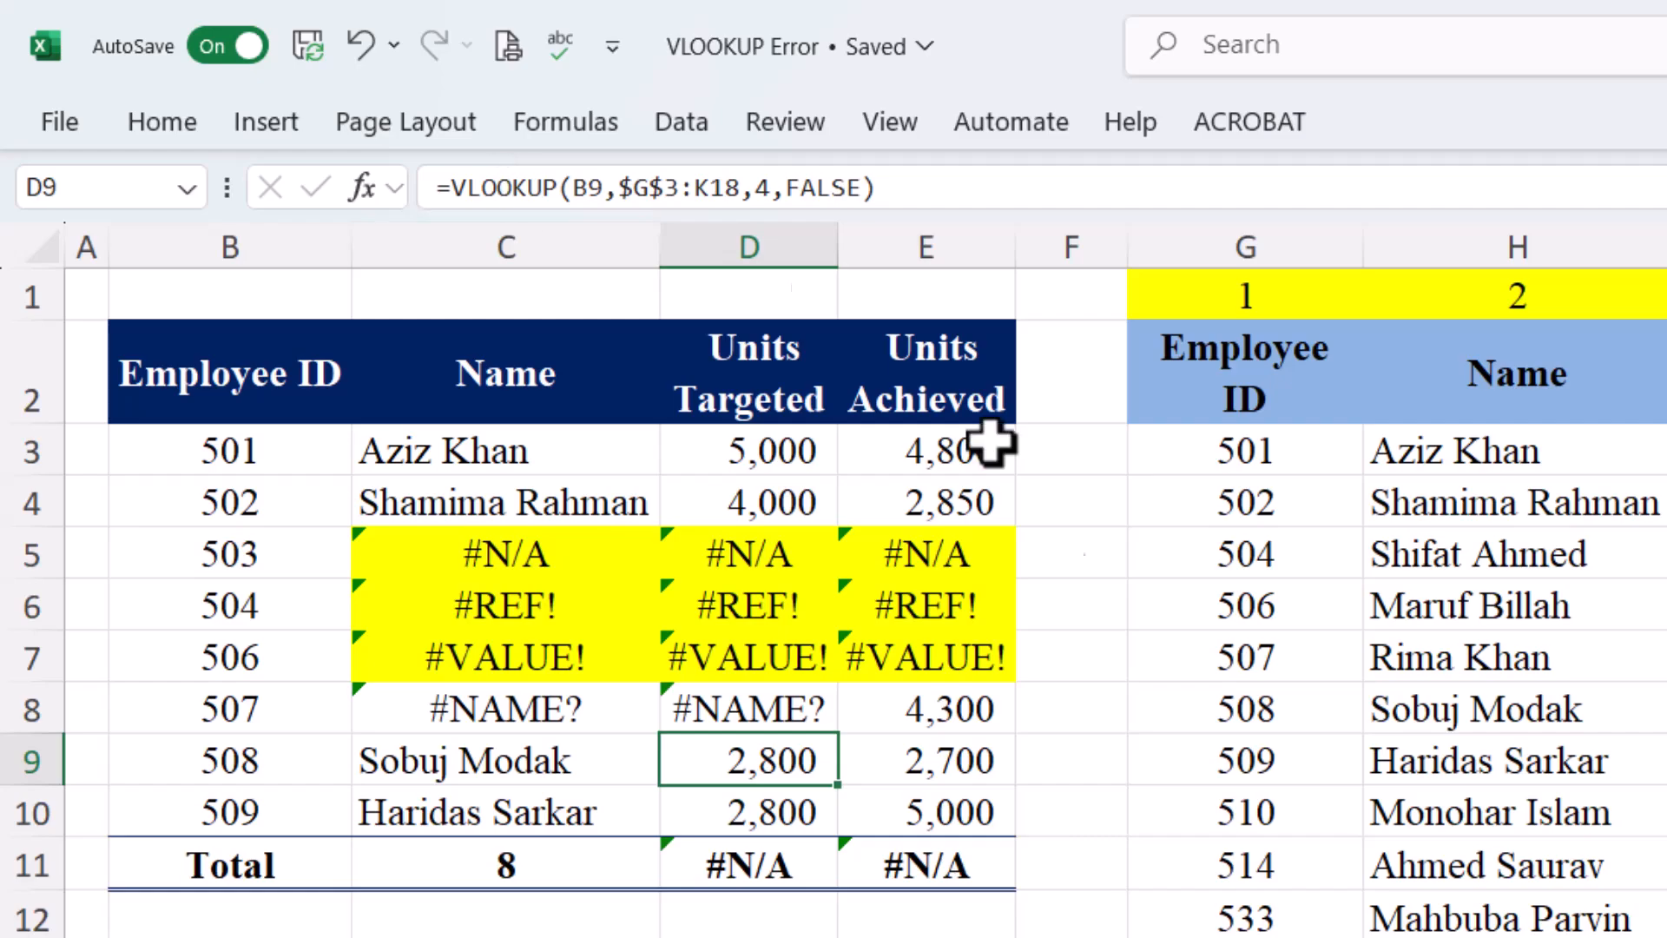
pyautogui.click(994, 716)
pyautogui.click(568, 198)
pyautogui.press('BackSpace')
pyautogui.press('Return')
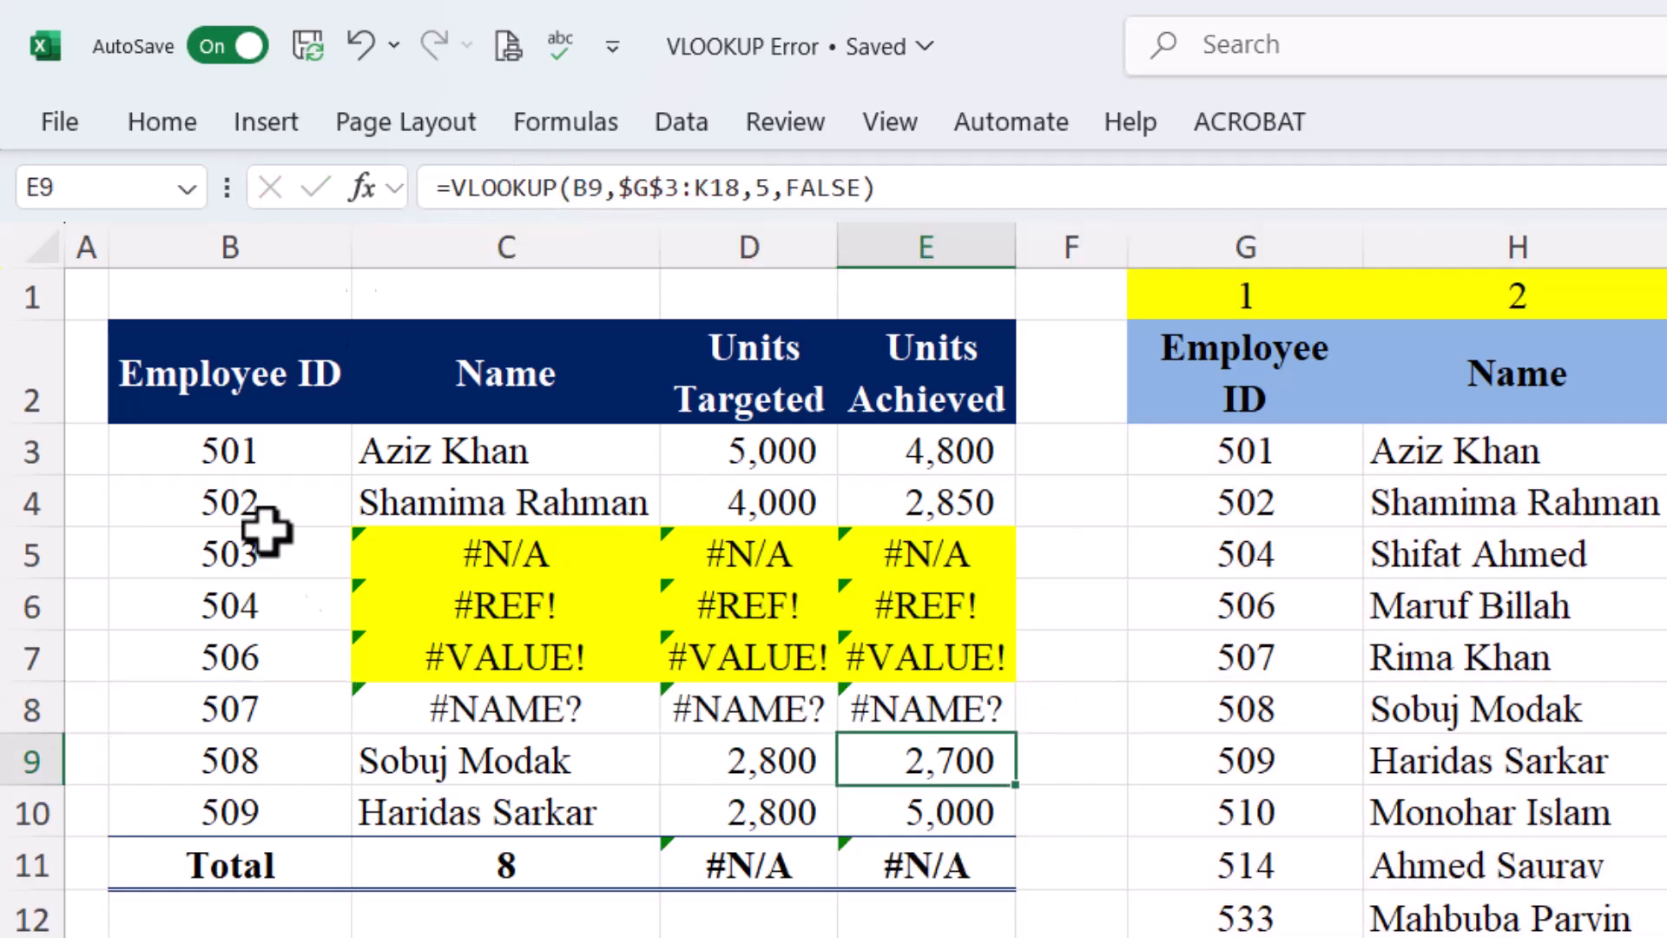
# Fill the #NAME? cells C8:E8 yellow
pyautogui.moveTo(466, 700); pyautogui.dragTo(870, 685)
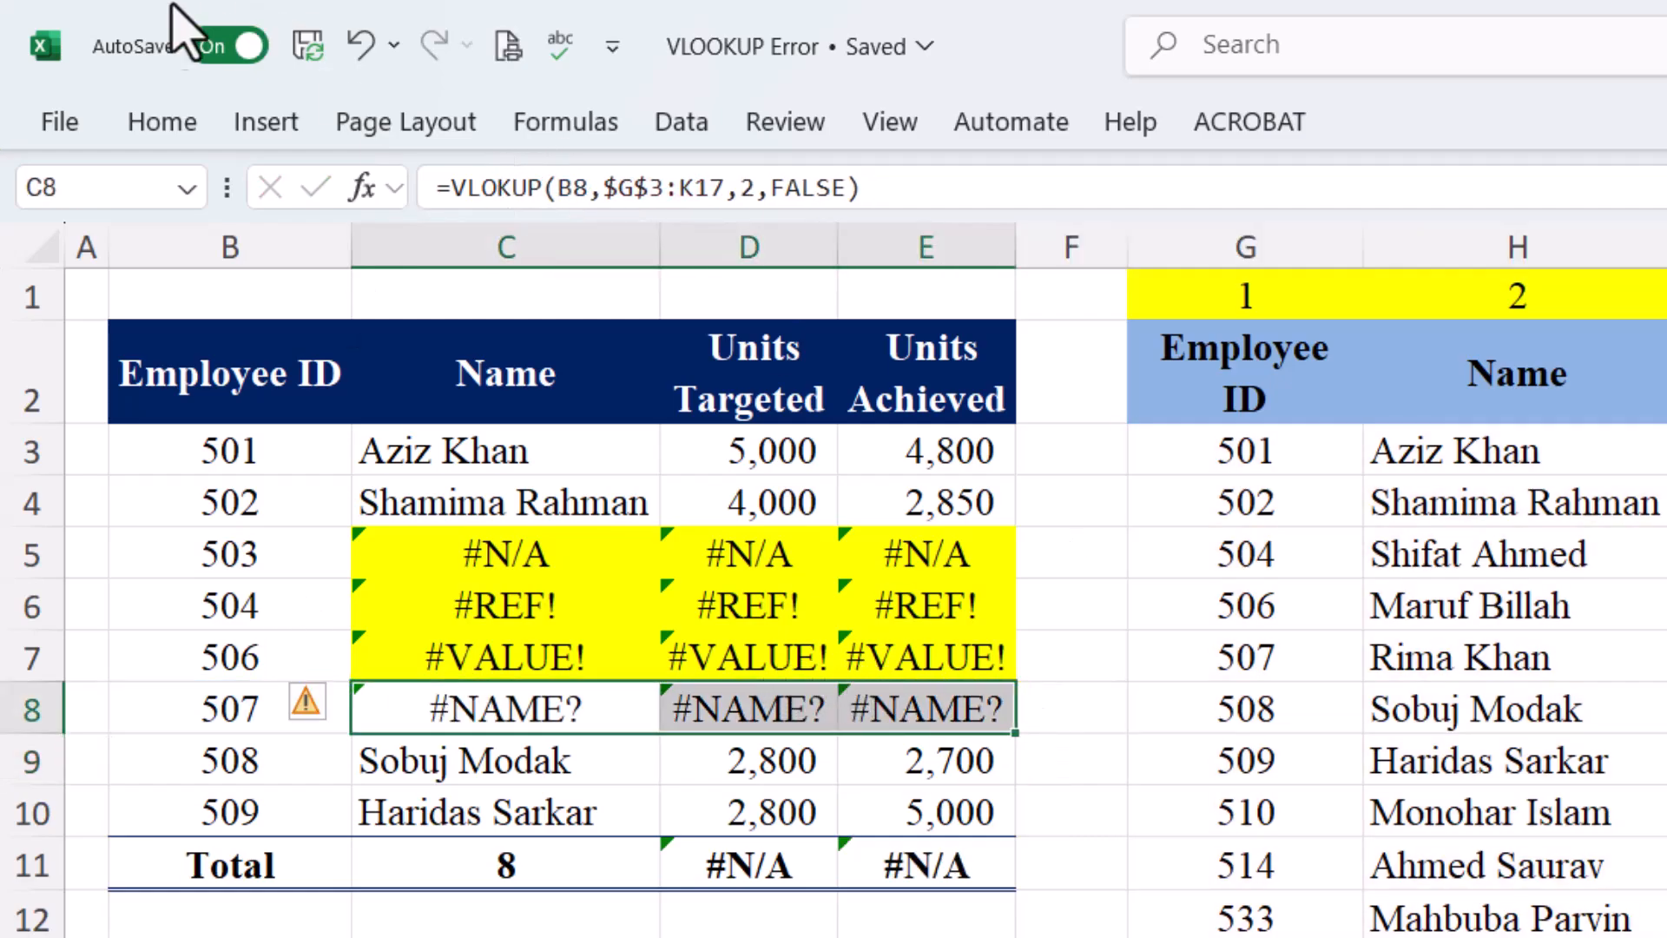
pyautogui.click(144, 121)
pyautogui.click(525, 253)
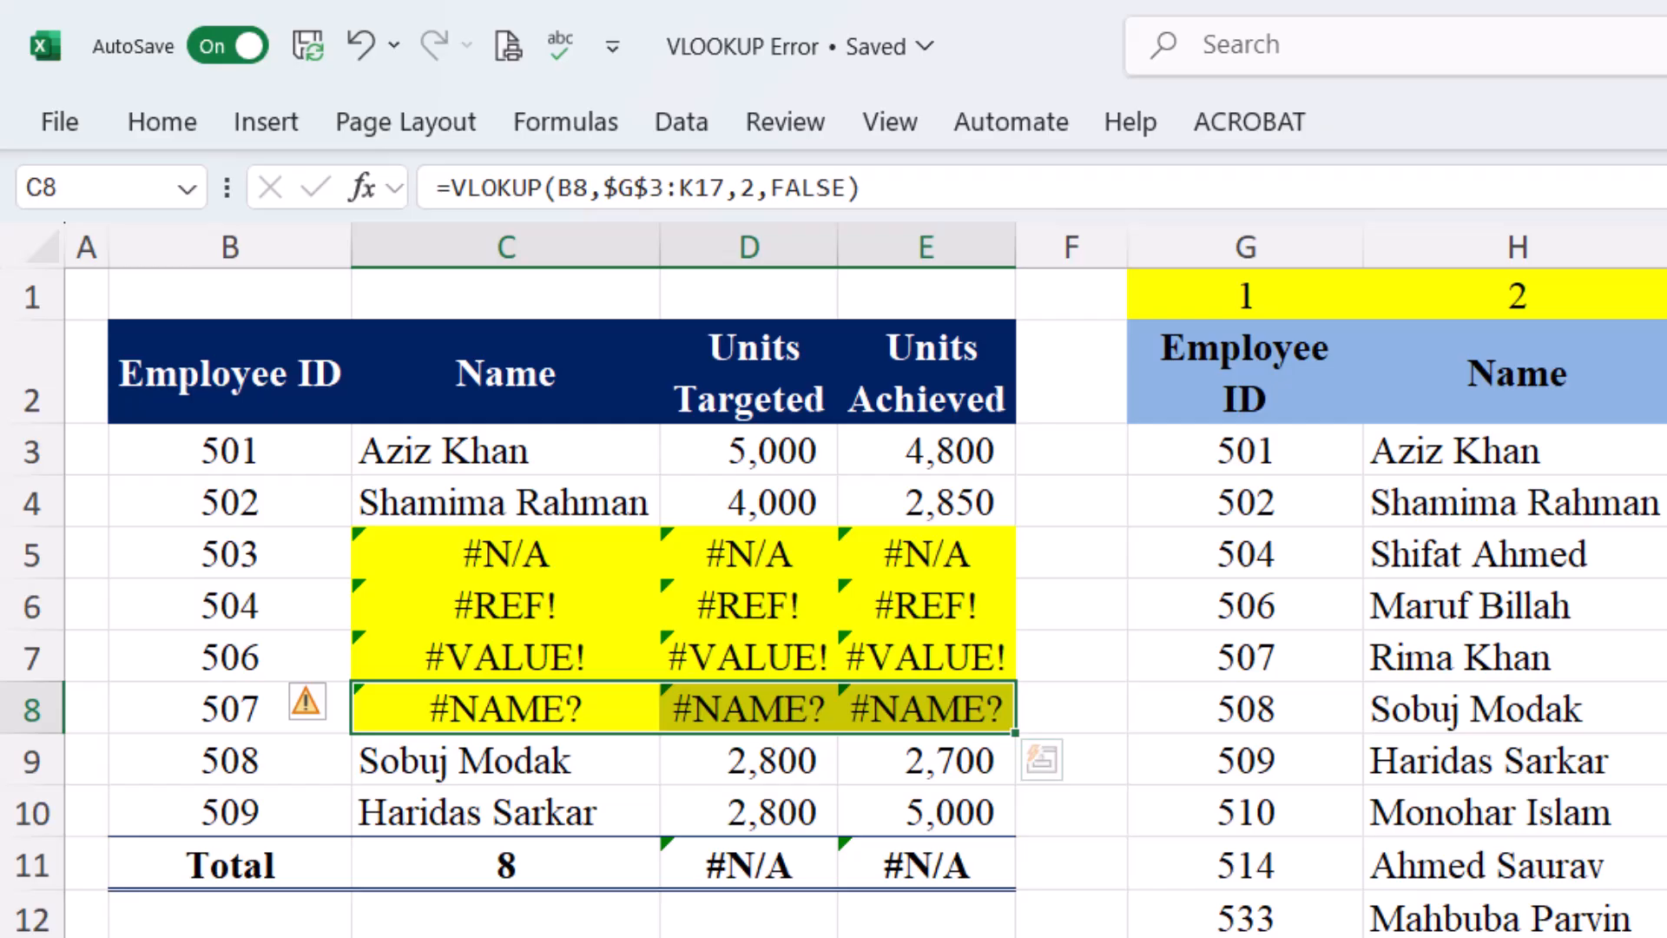
pyautogui.click(569, 558)
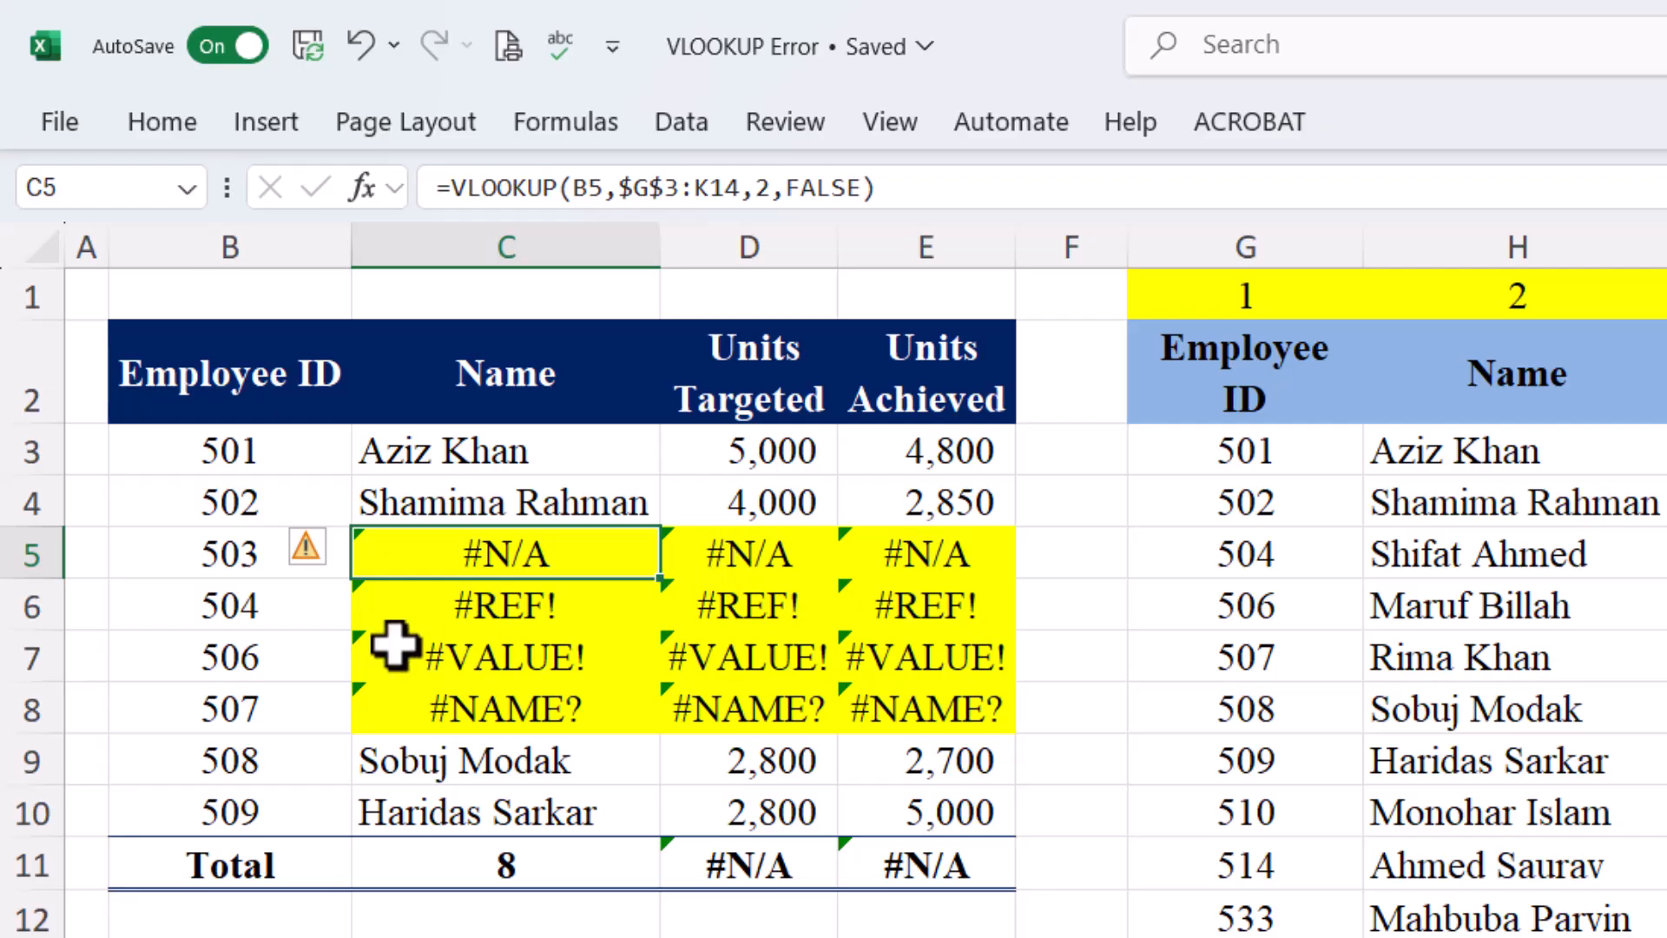
# Delete the error formulas in D6:E8 and check which range the D11 total sums
pyautogui.click(792, 862)
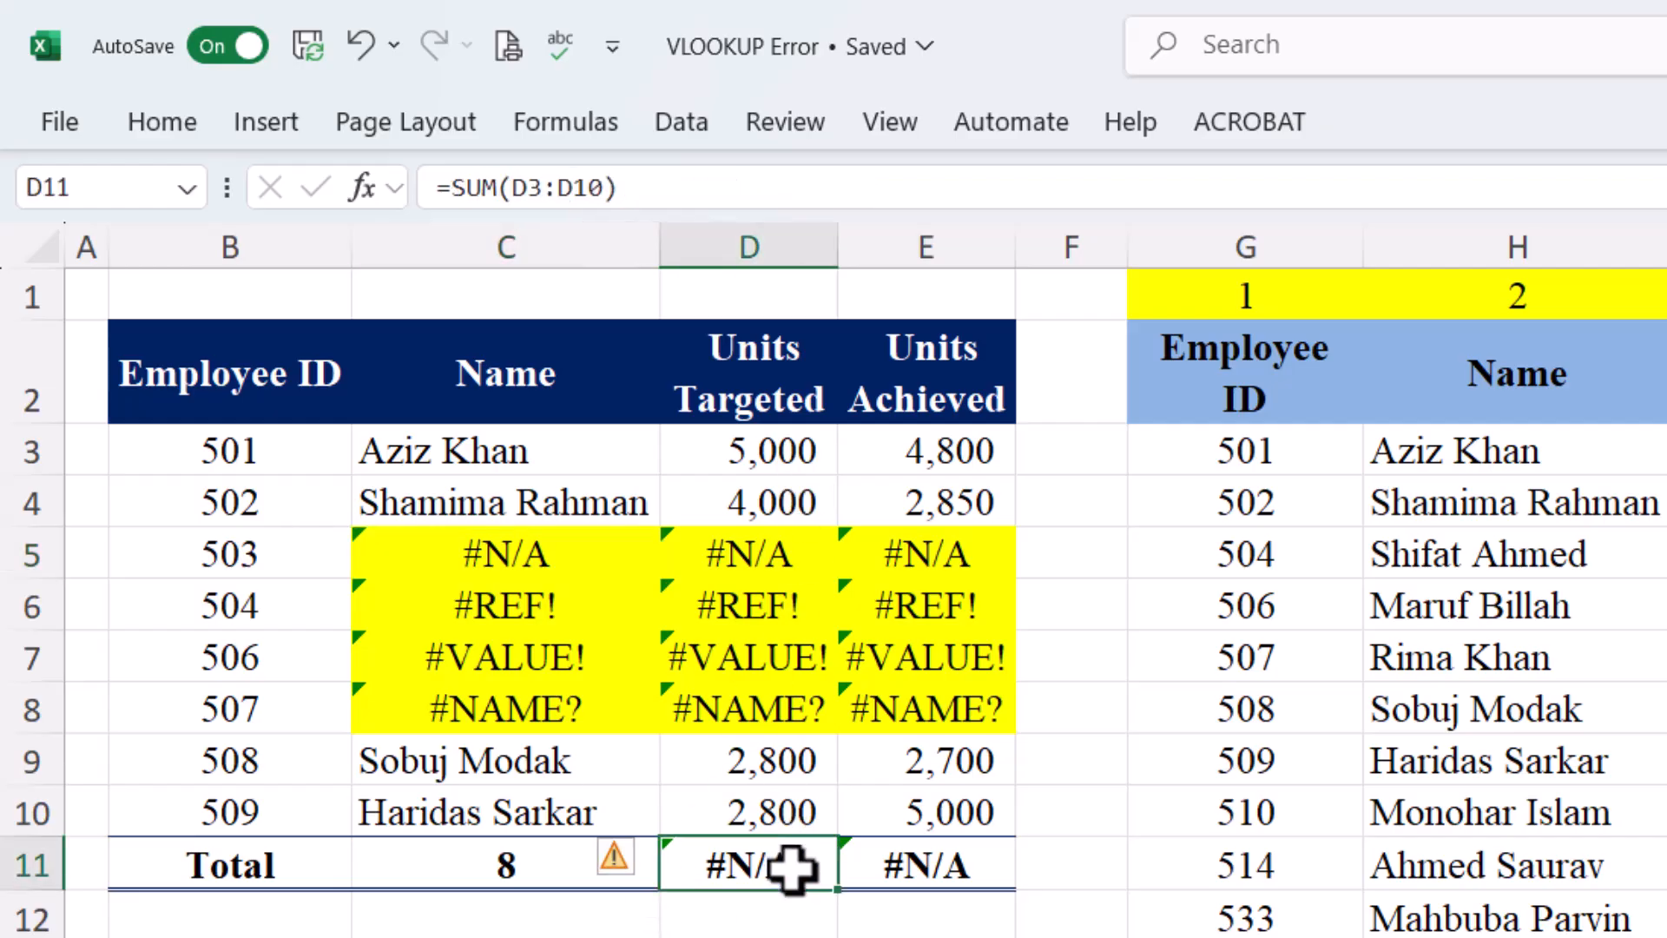
pyautogui.moveTo(693, 604); pyautogui.dragTo(875, 707)
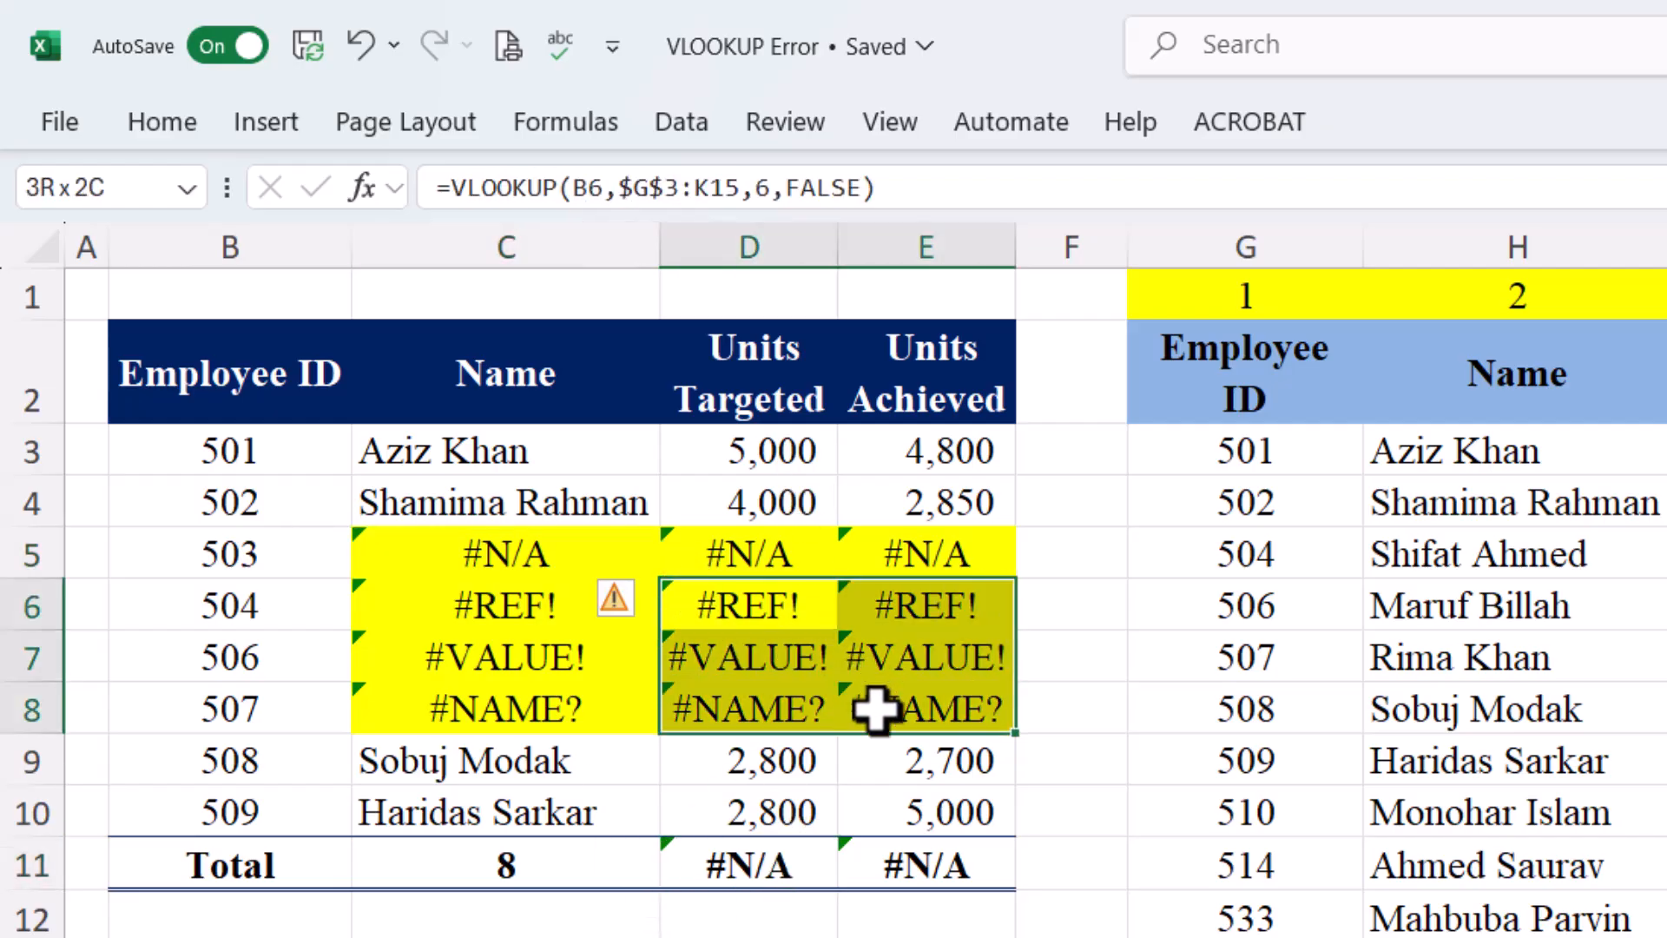
pyautogui.press('Delete')
pyautogui.click(825, 861)
pyautogui.doubleClick(820, 864)
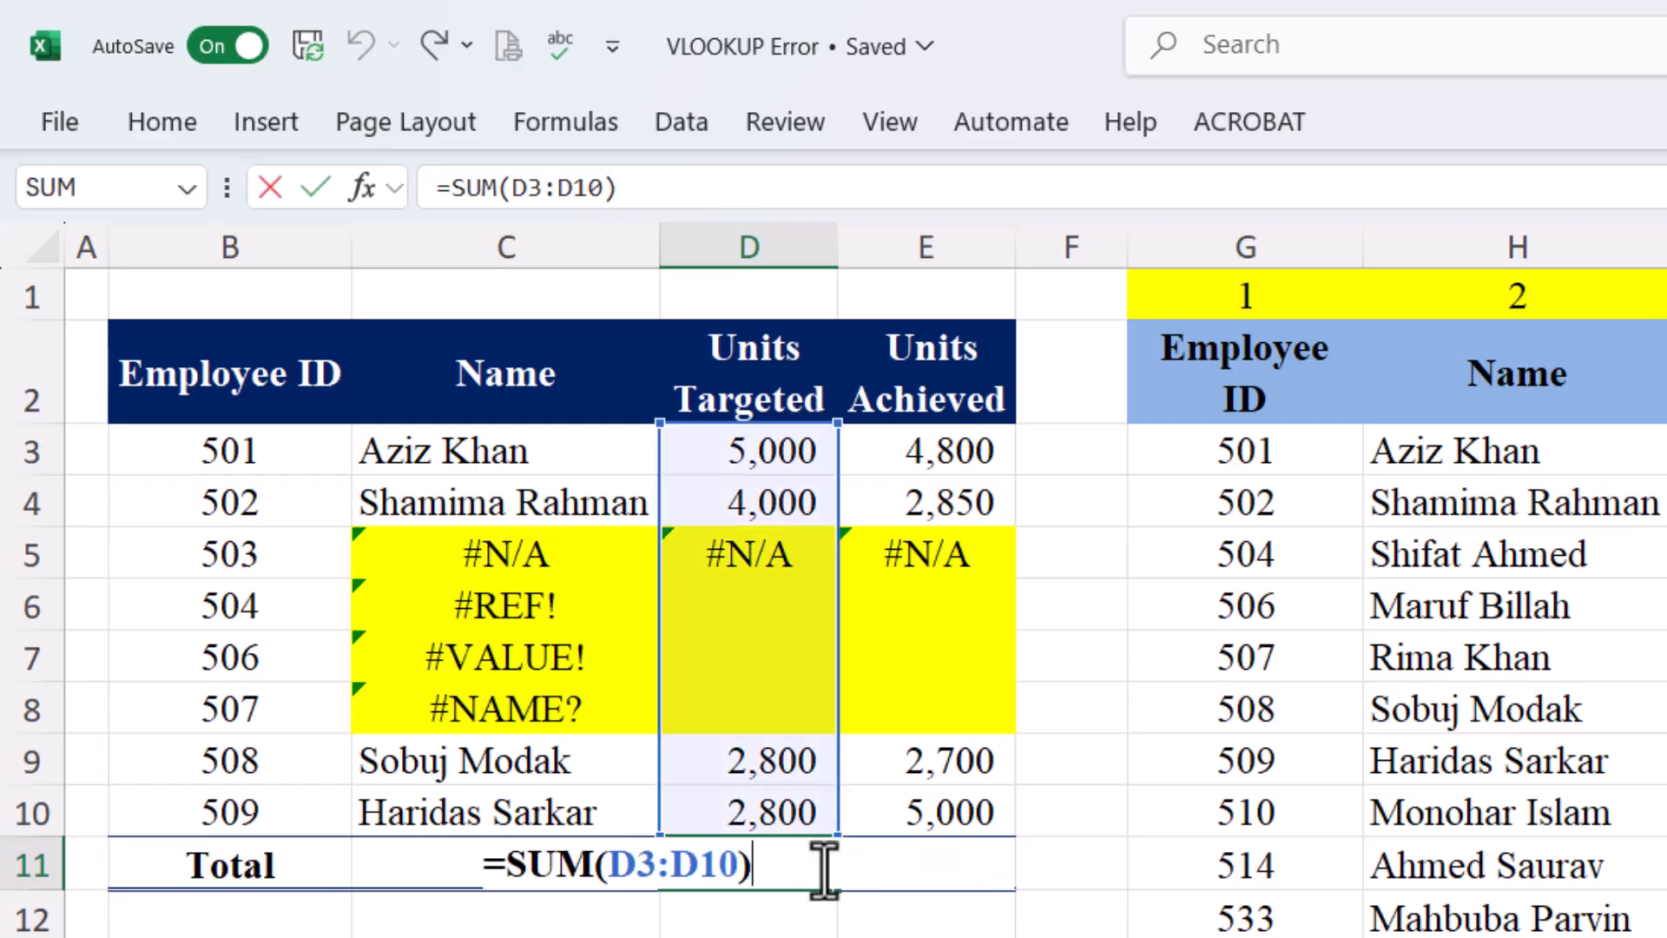
pyautogui.press('Tab')
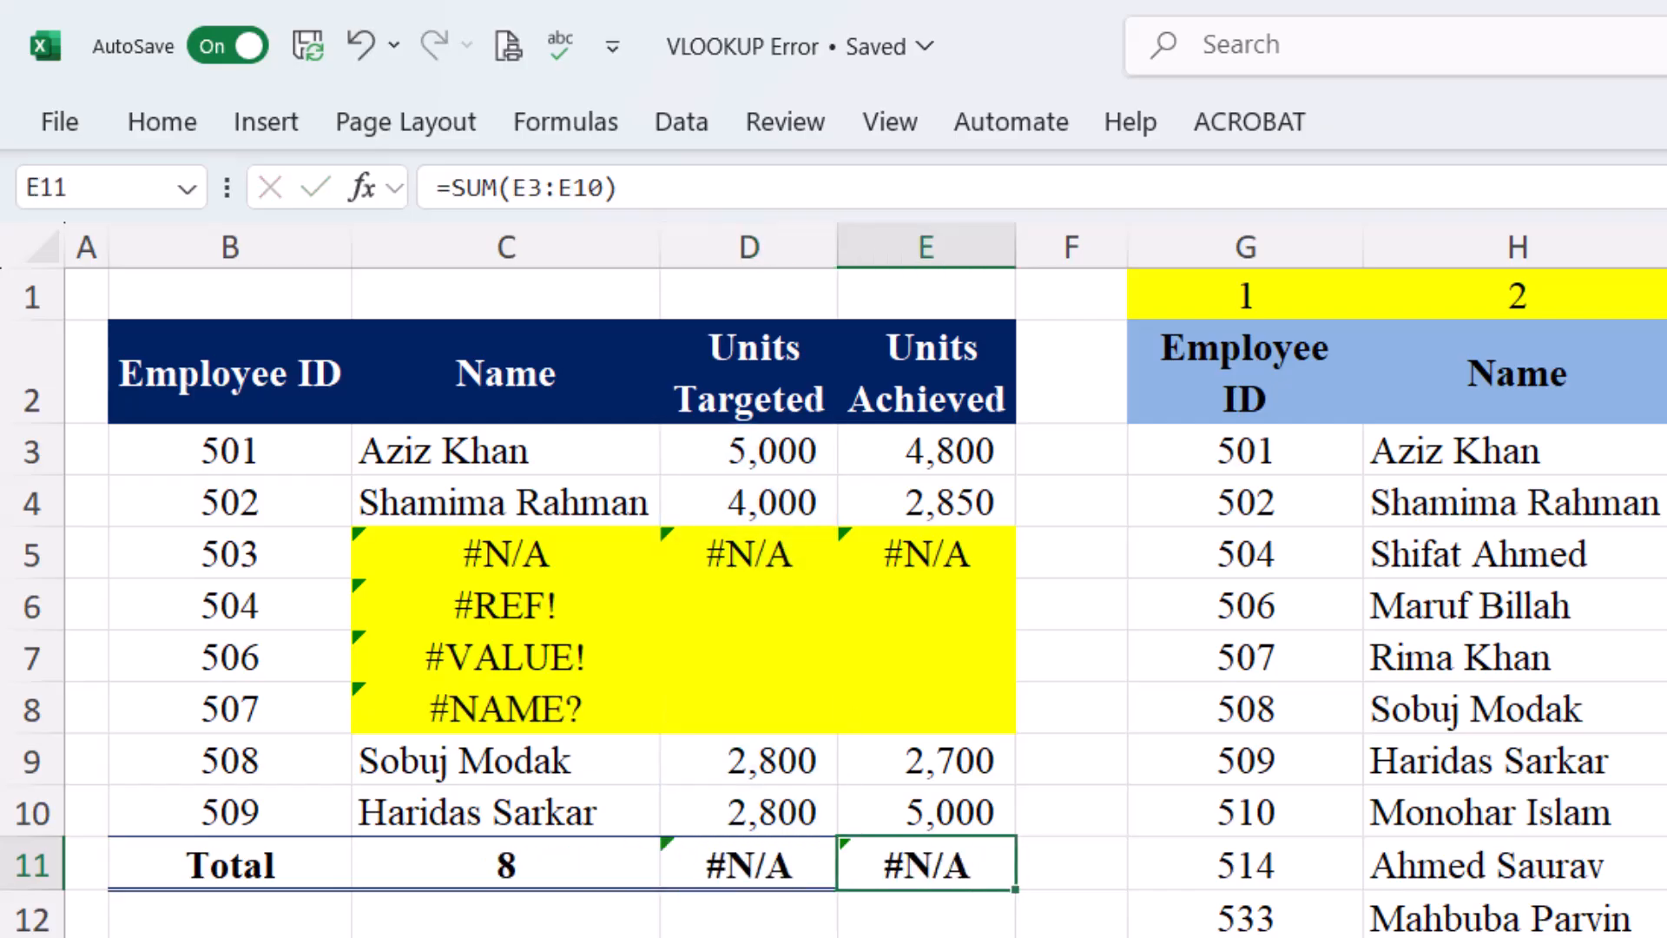
pyautogui.press('Left')
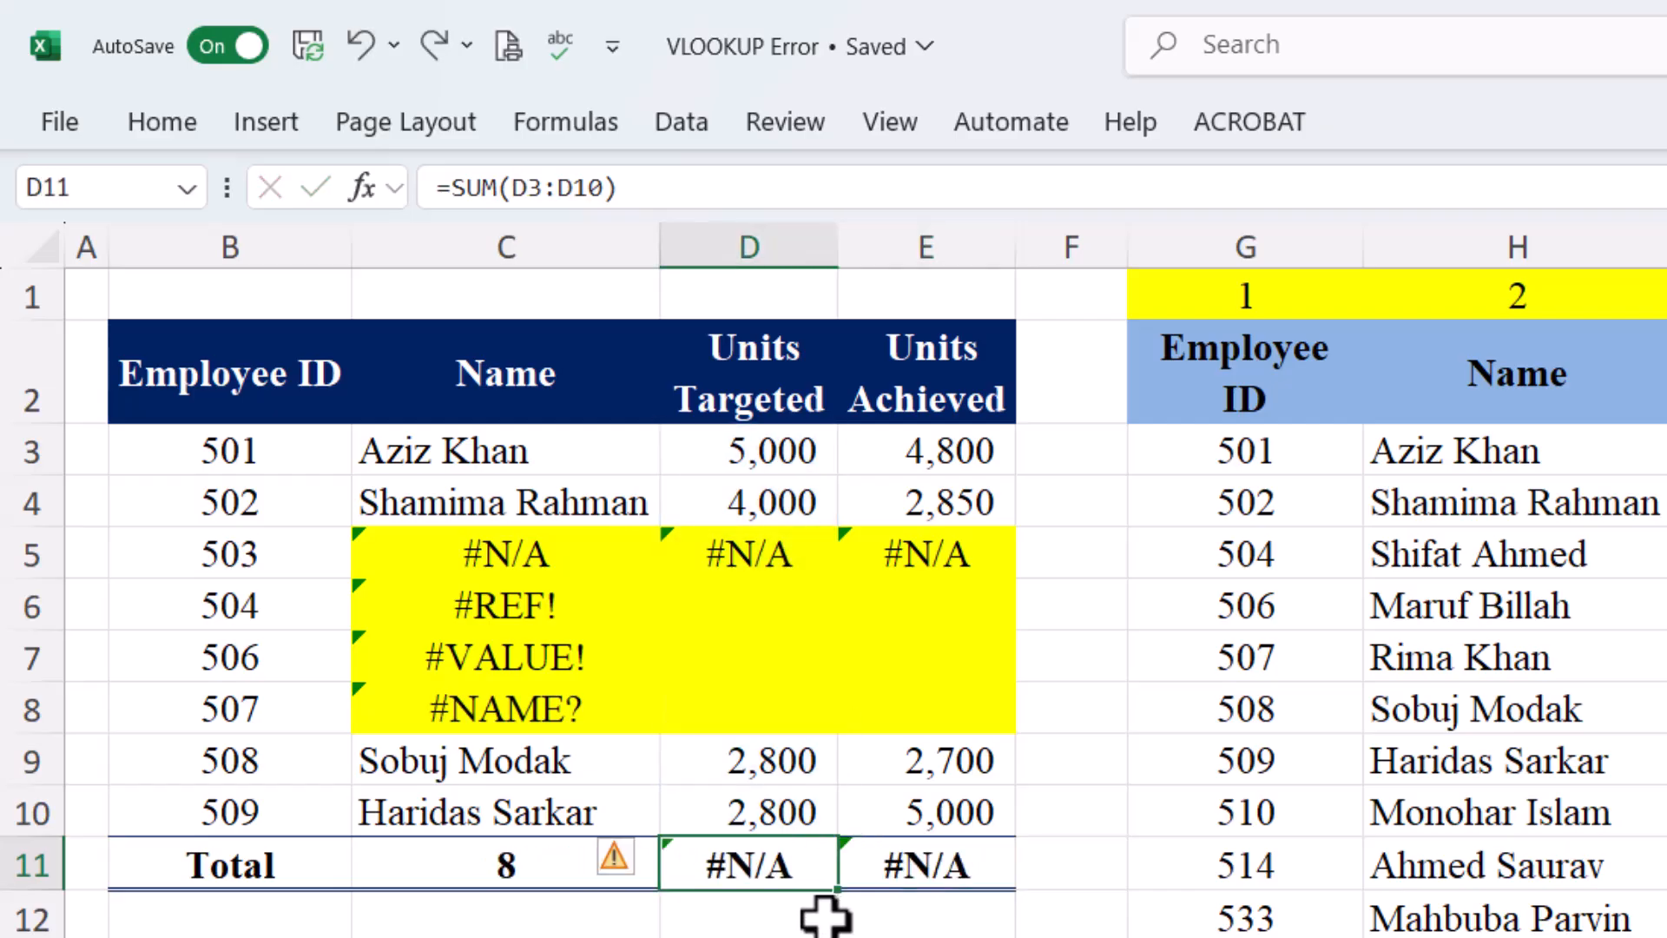
pyautogui.click(571, 560)
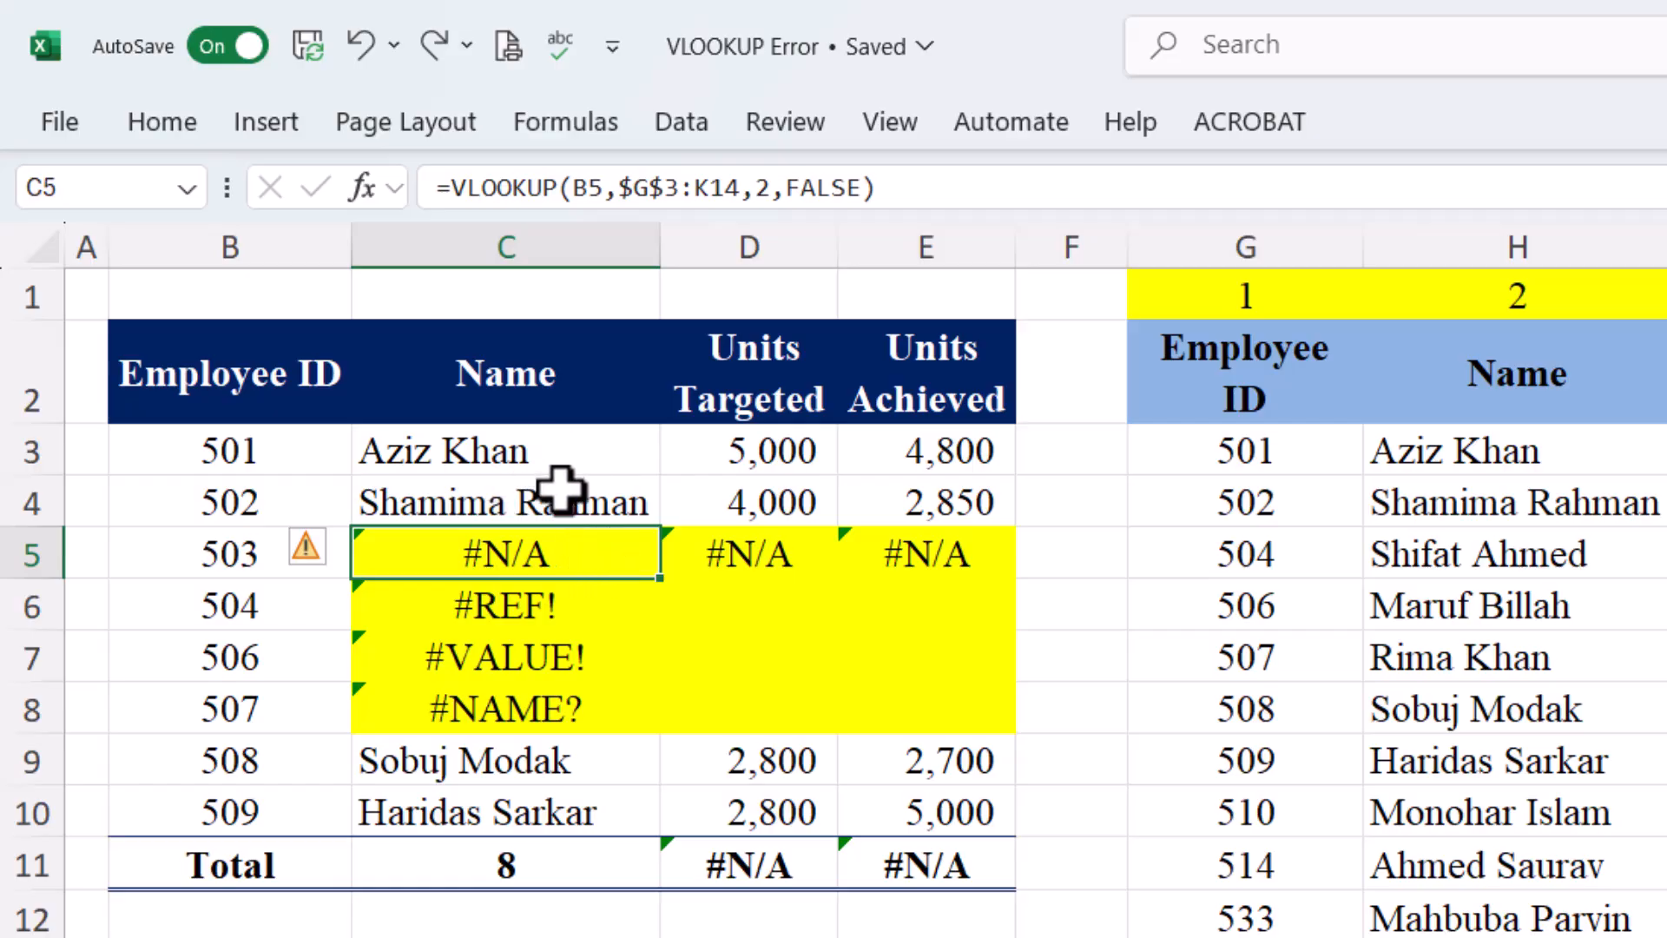
# Change C5 to =IFERROR(VLOOKUP(B5,$G$3:K14,2,FALSE),"Not Found") so it shows Not Found
pyautogui.click(452, 189)
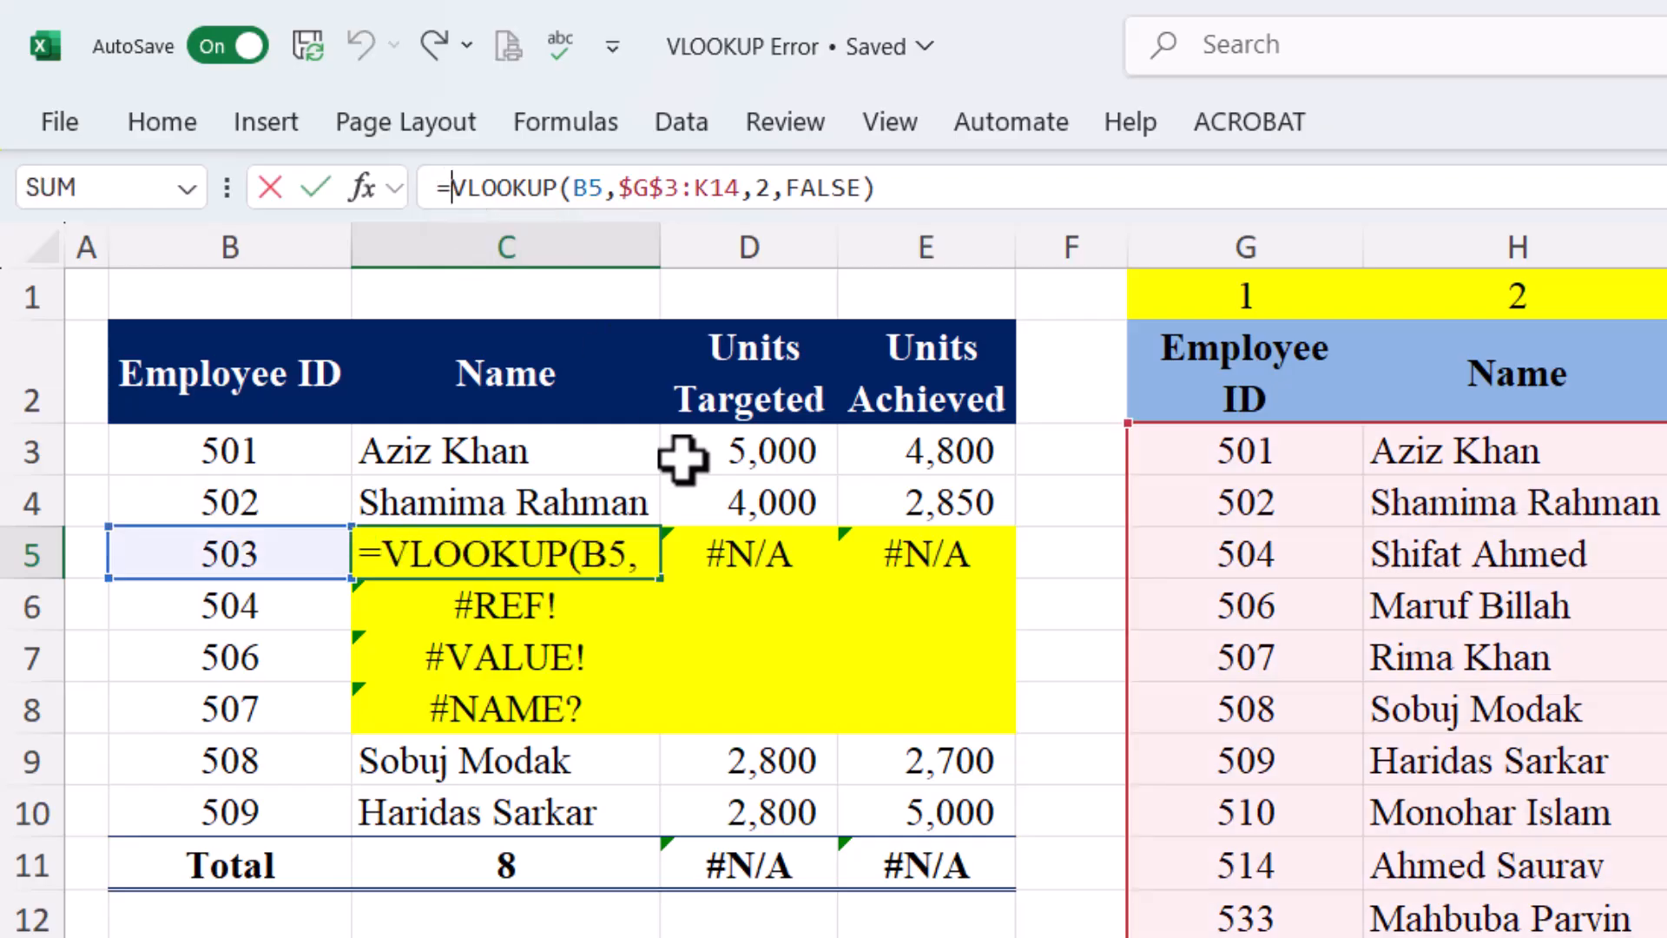
pyautogui.write('if')
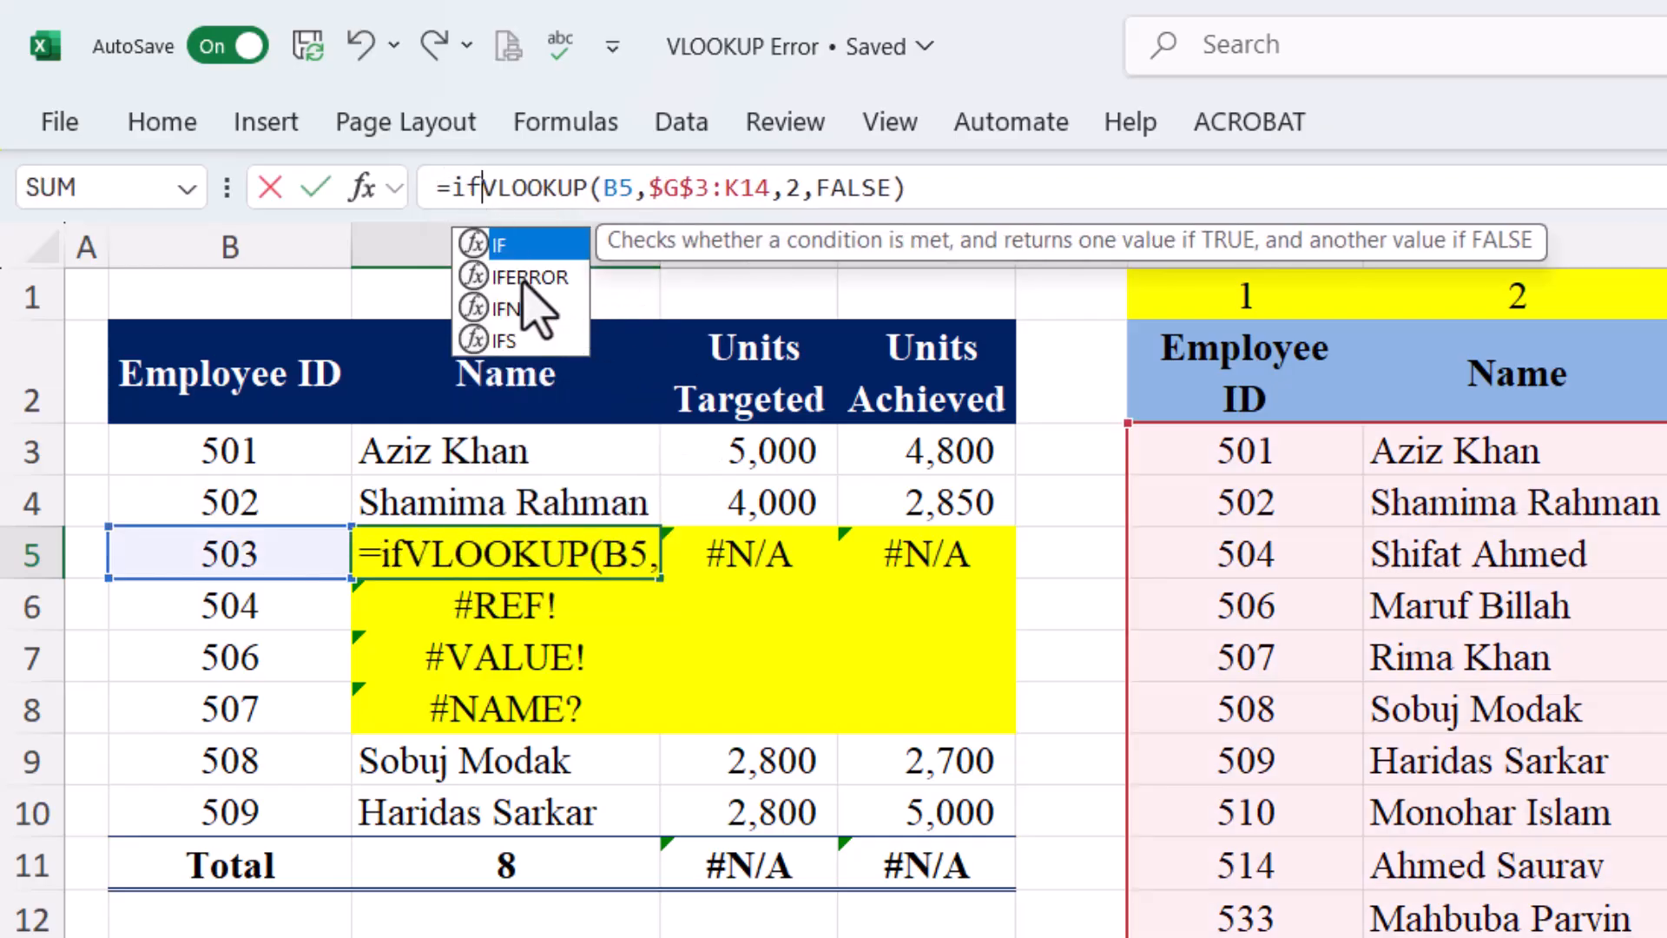
pyautogui.doubleClick(523, 278)
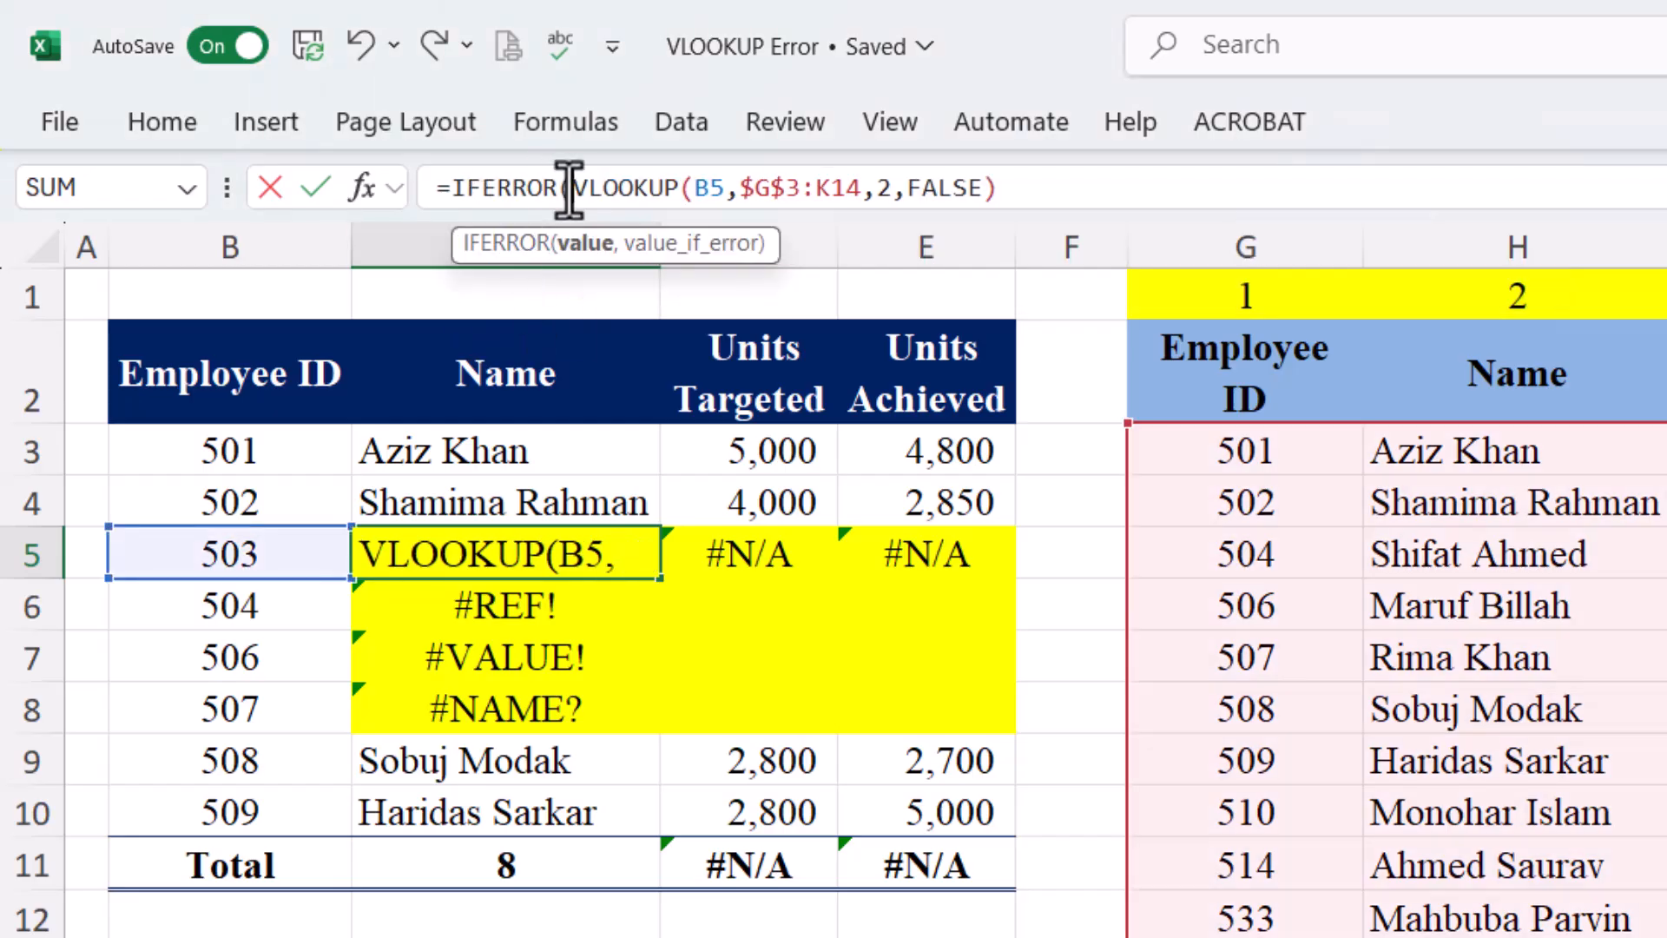
pyautogui.click(1074, 182)
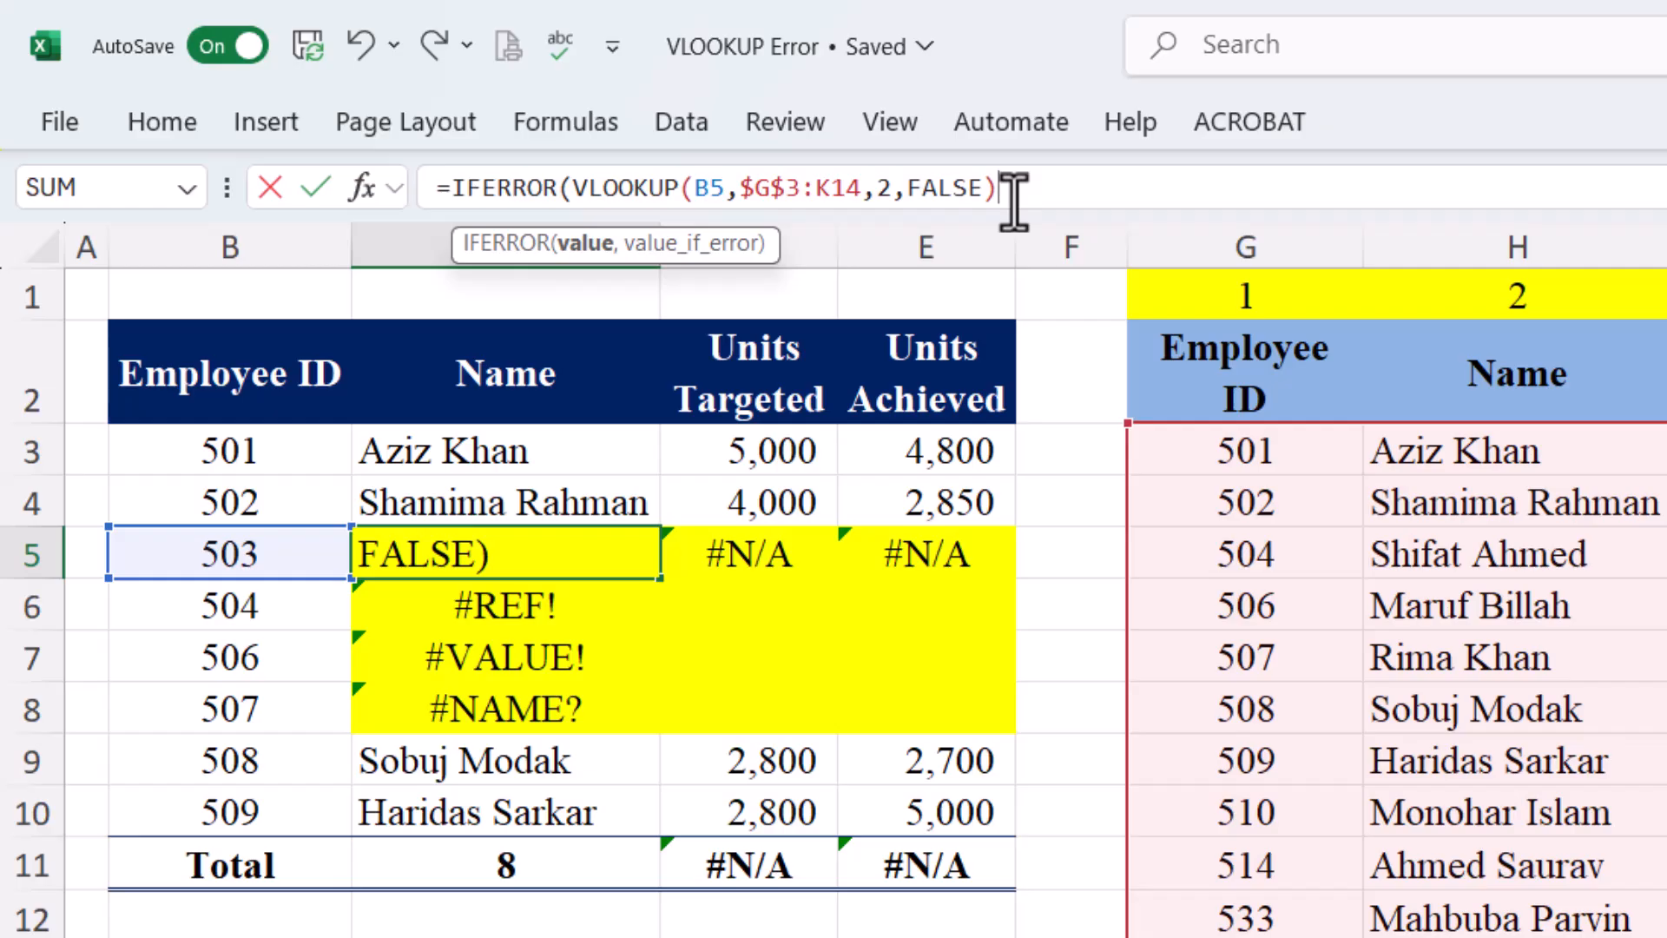
pyautogui.write(',')
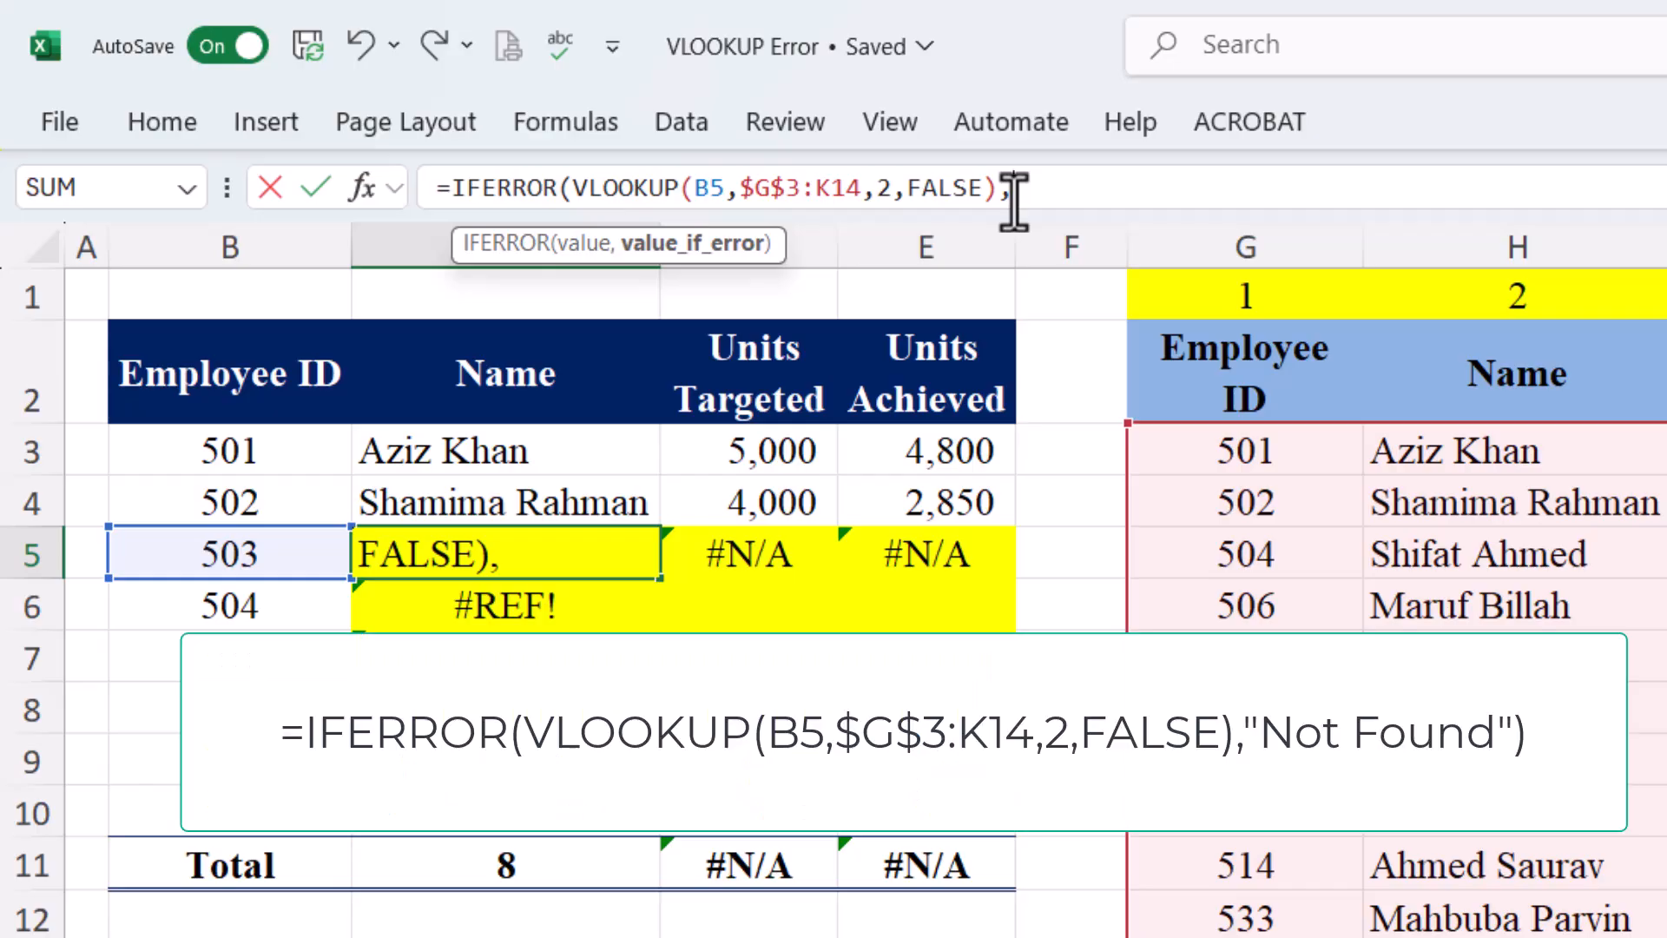
pyautogui.write('"')
pyautogui.write('Not Foun')
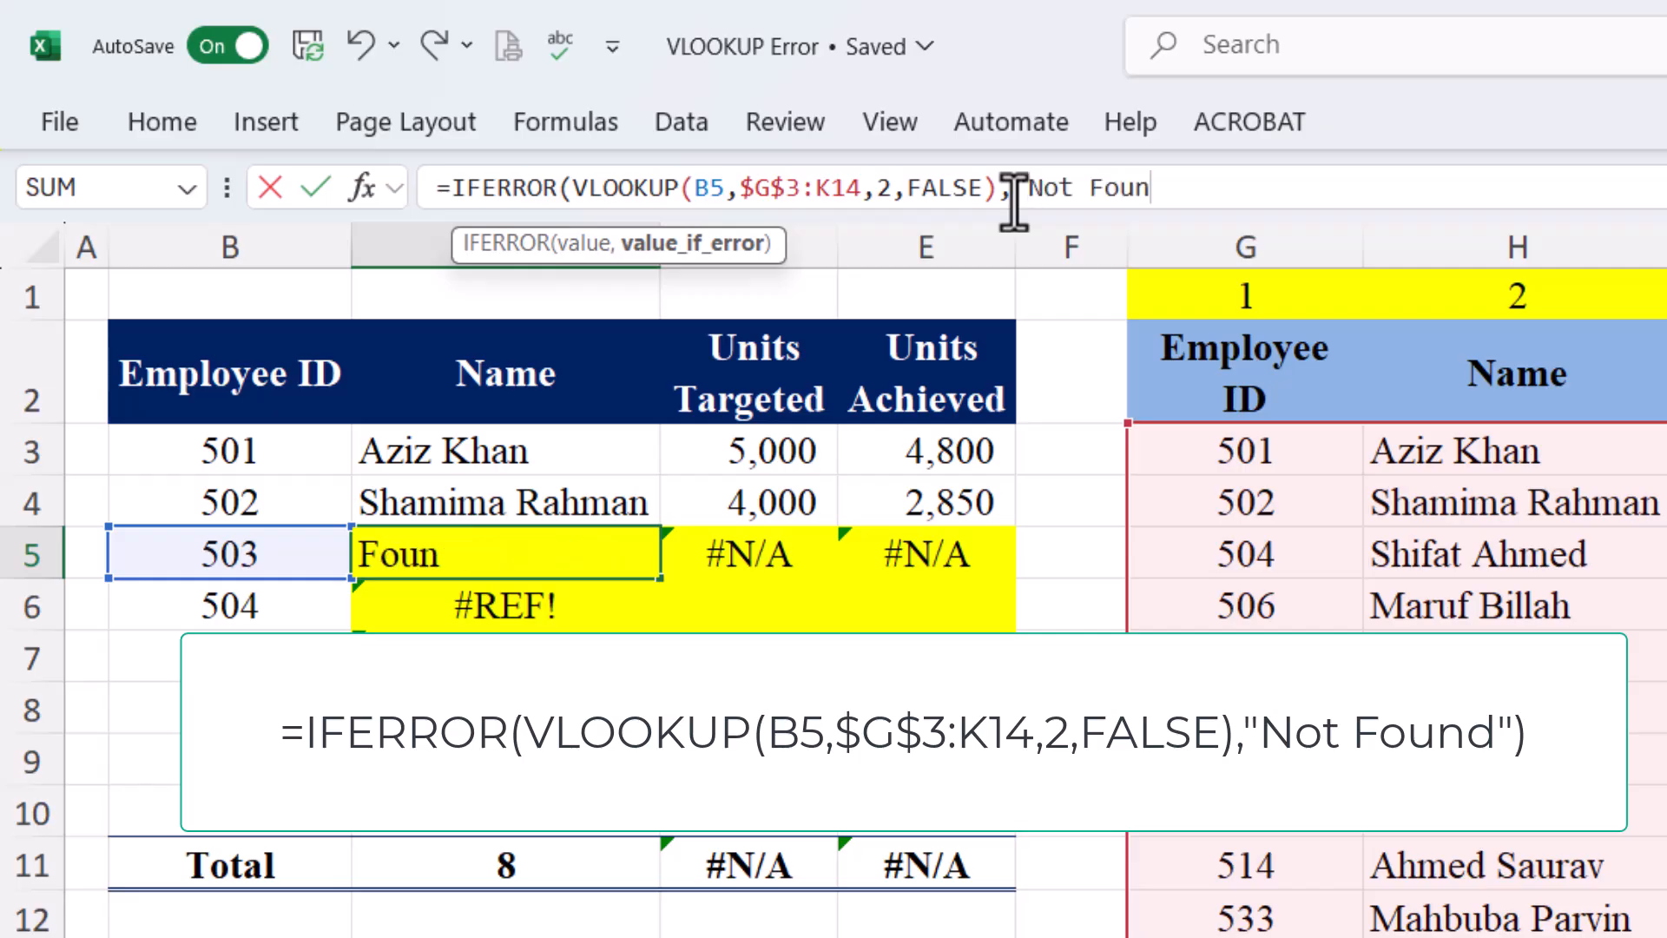
pyautogui.write('d")')
pyautogui.press('Return')
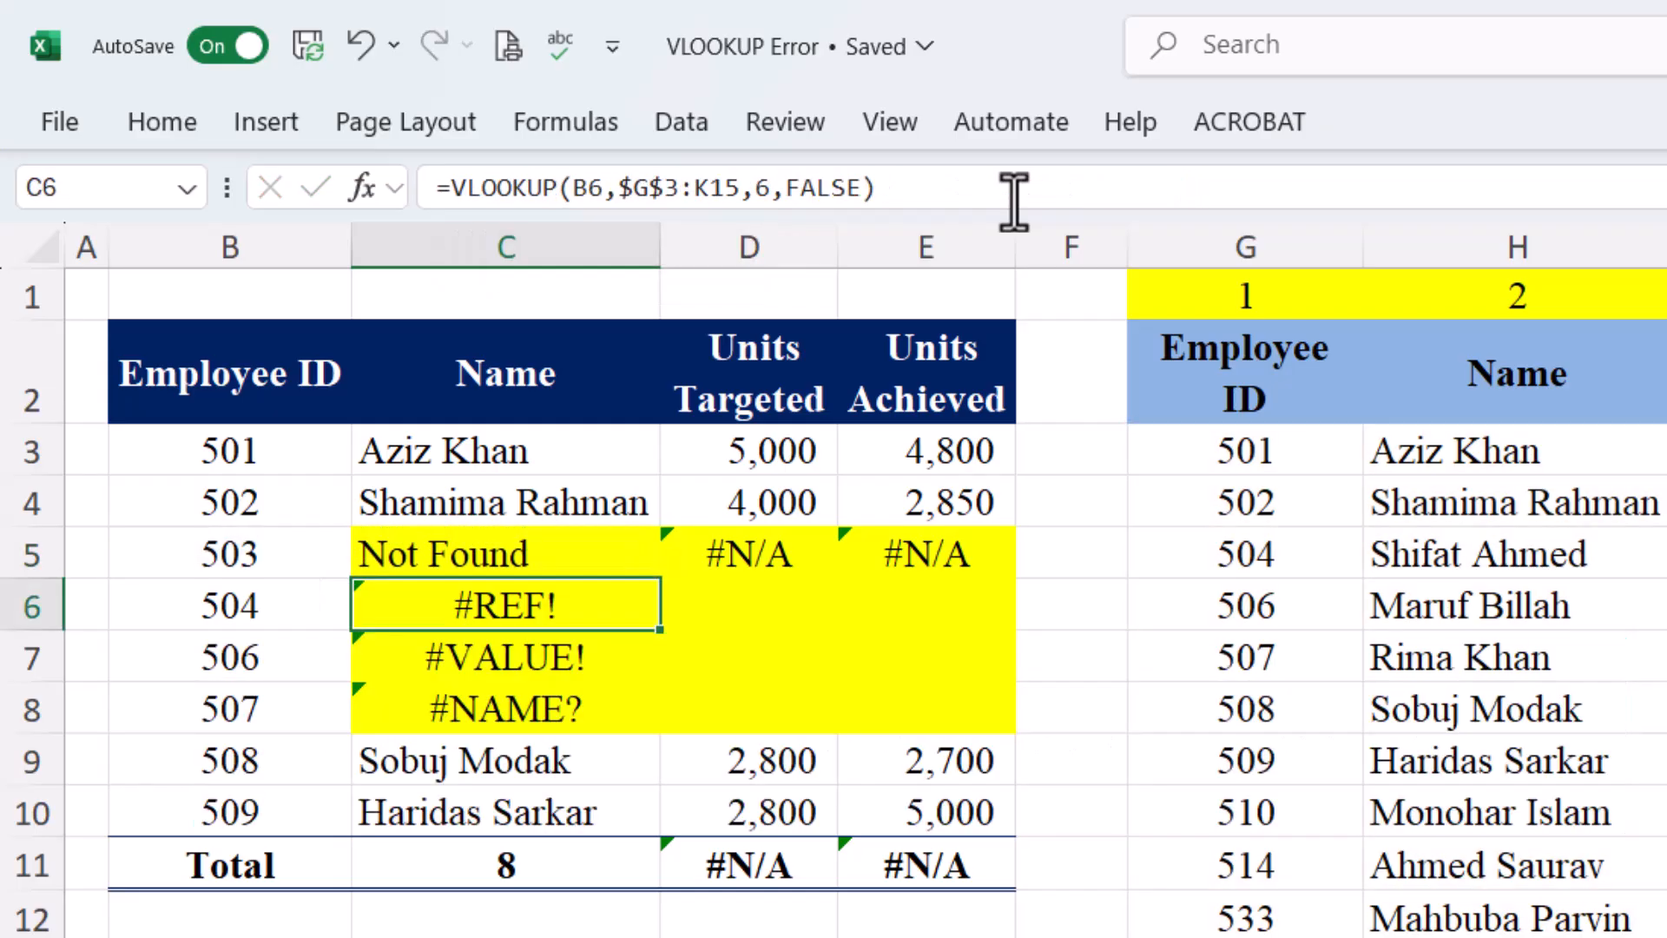
pyautogui.click(495, 552)
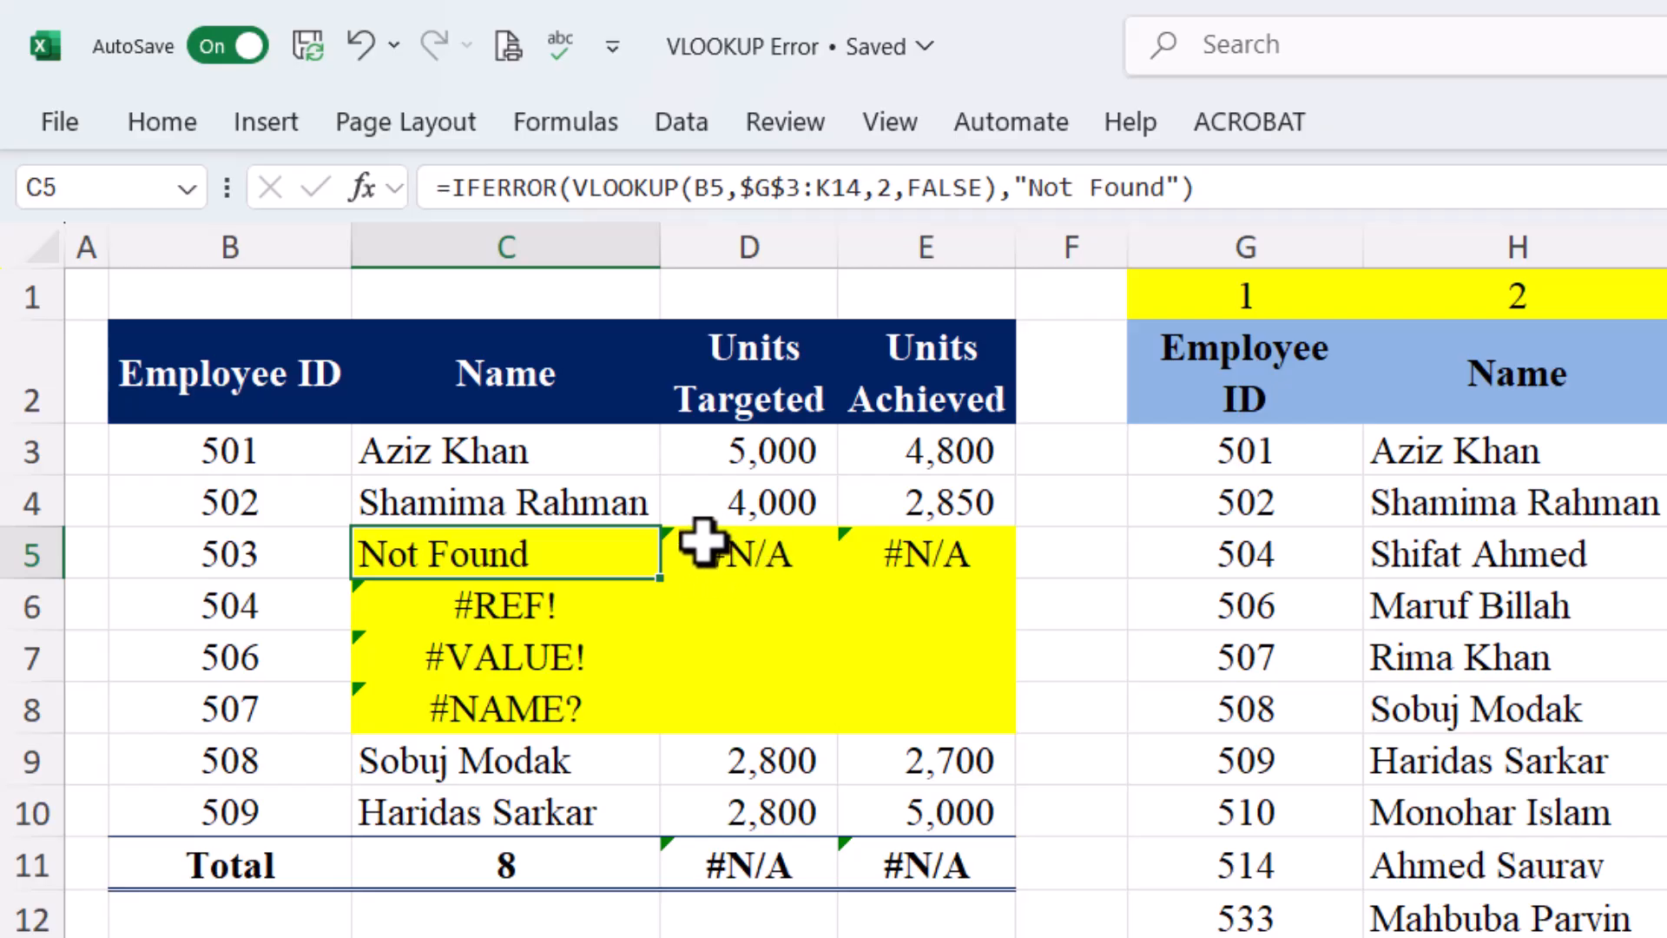
pyautogui.click(748, 562)
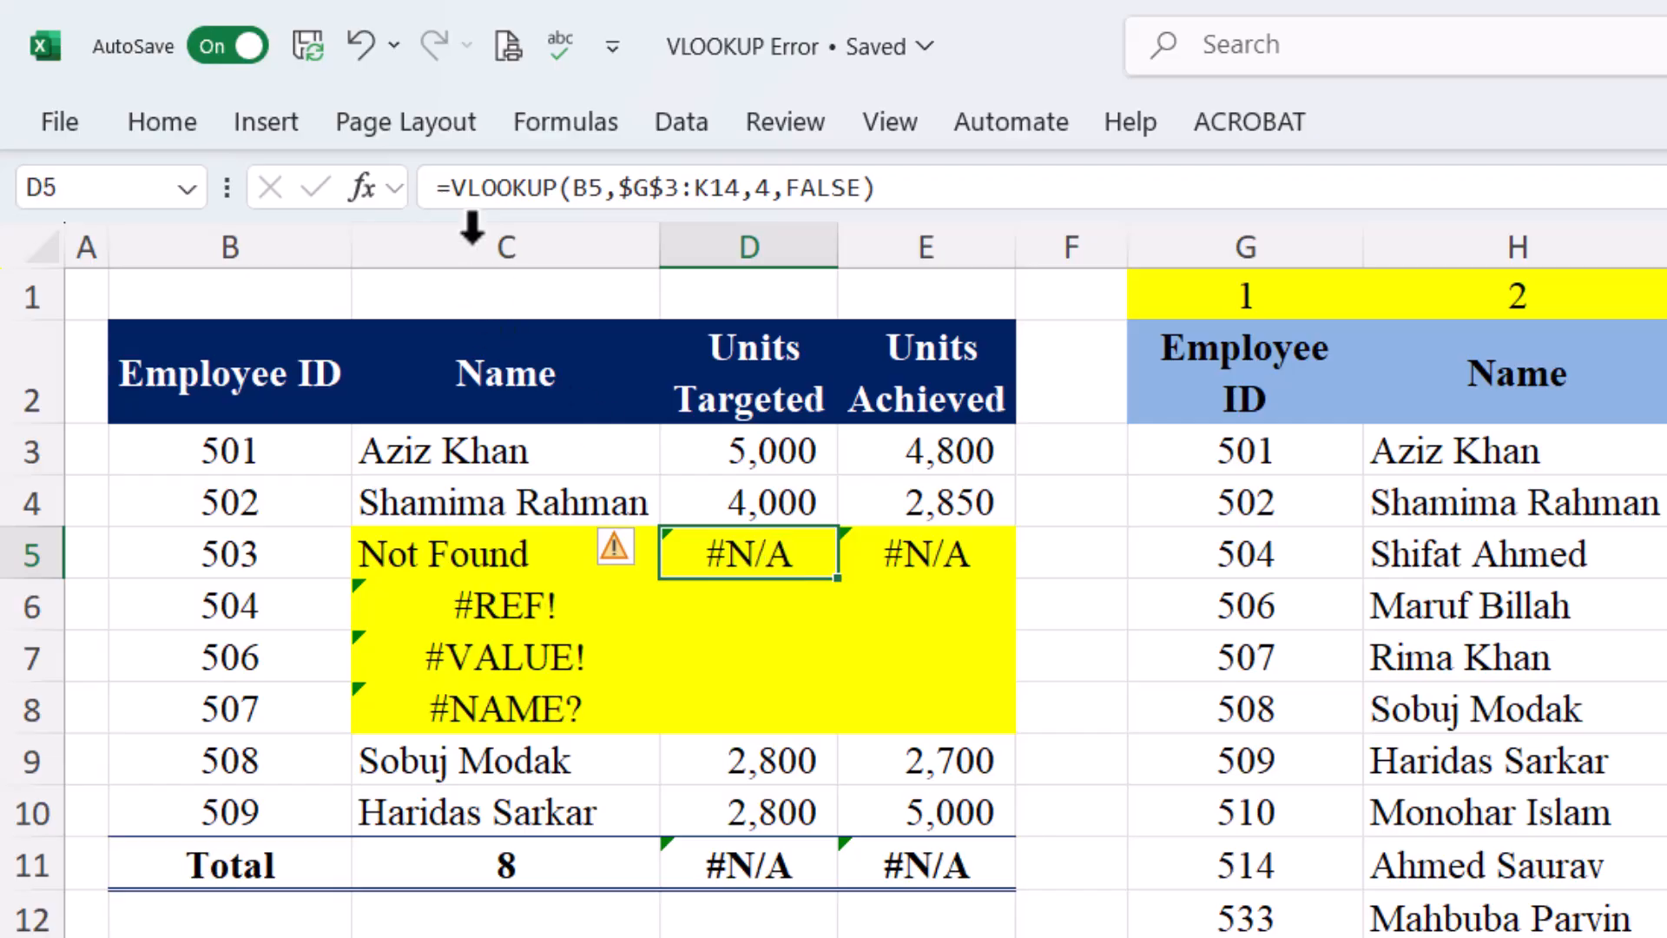
# Wrap D5's lookup in IFERROR(...,"") so the Units Targeted total reads 14,600
pyautogui.click(454, 189)
pyautogui.write('if')
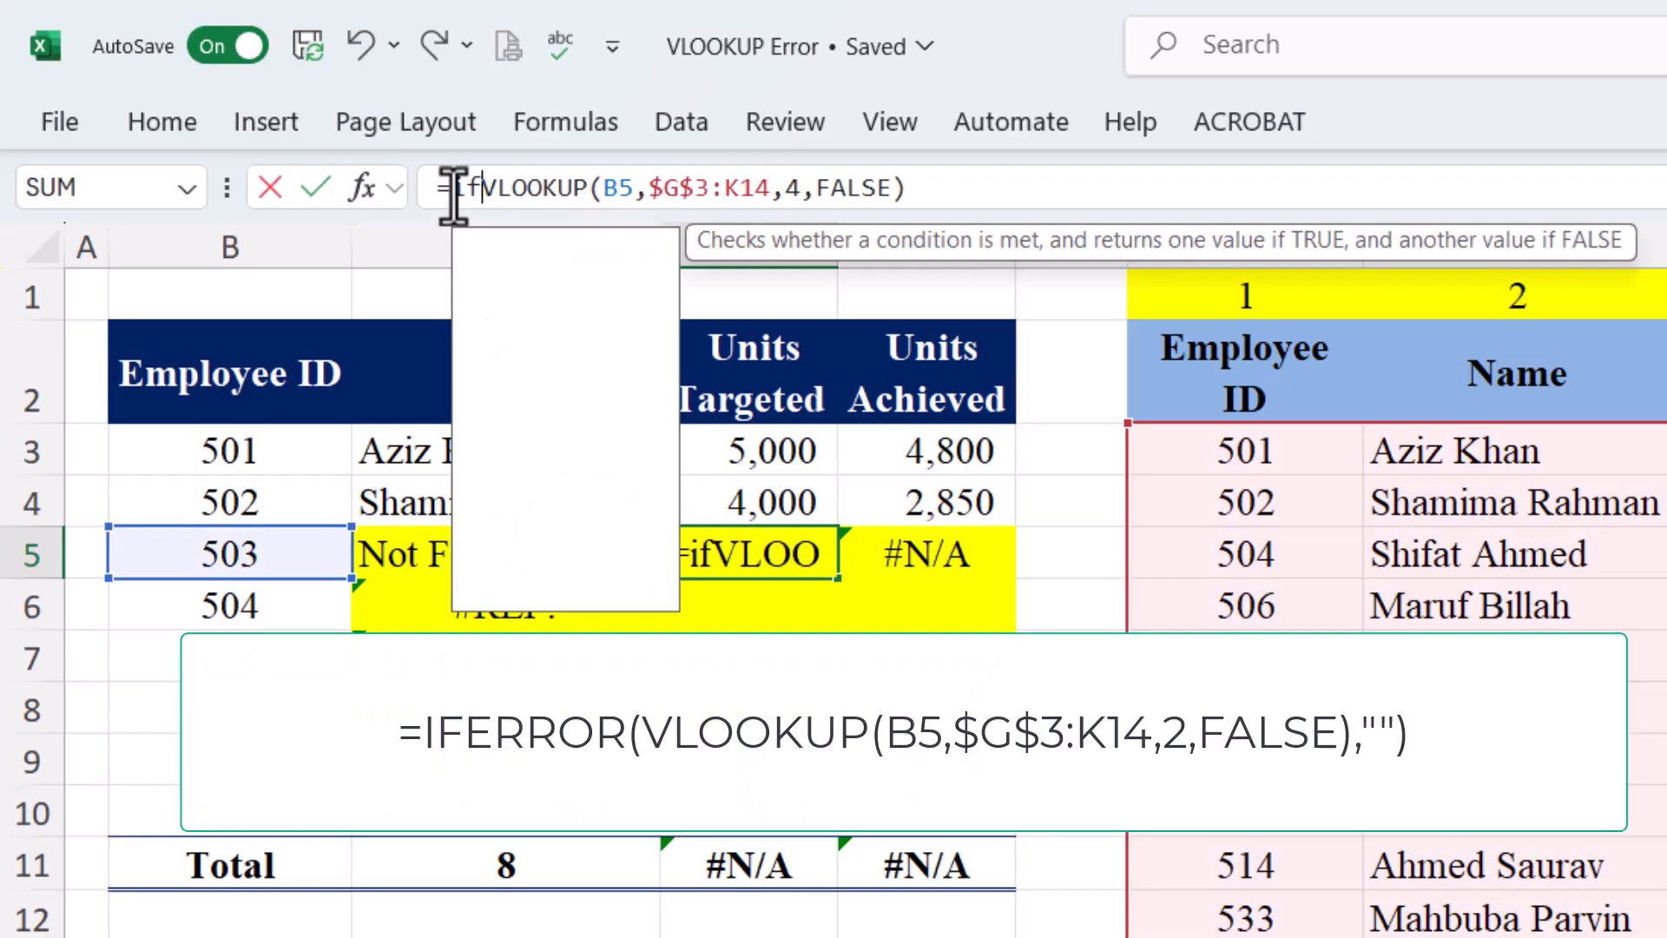
pyautogui.doubleClick(512, 277)
pyautogui.click(1031, 198)
pyautogui.write(',""')
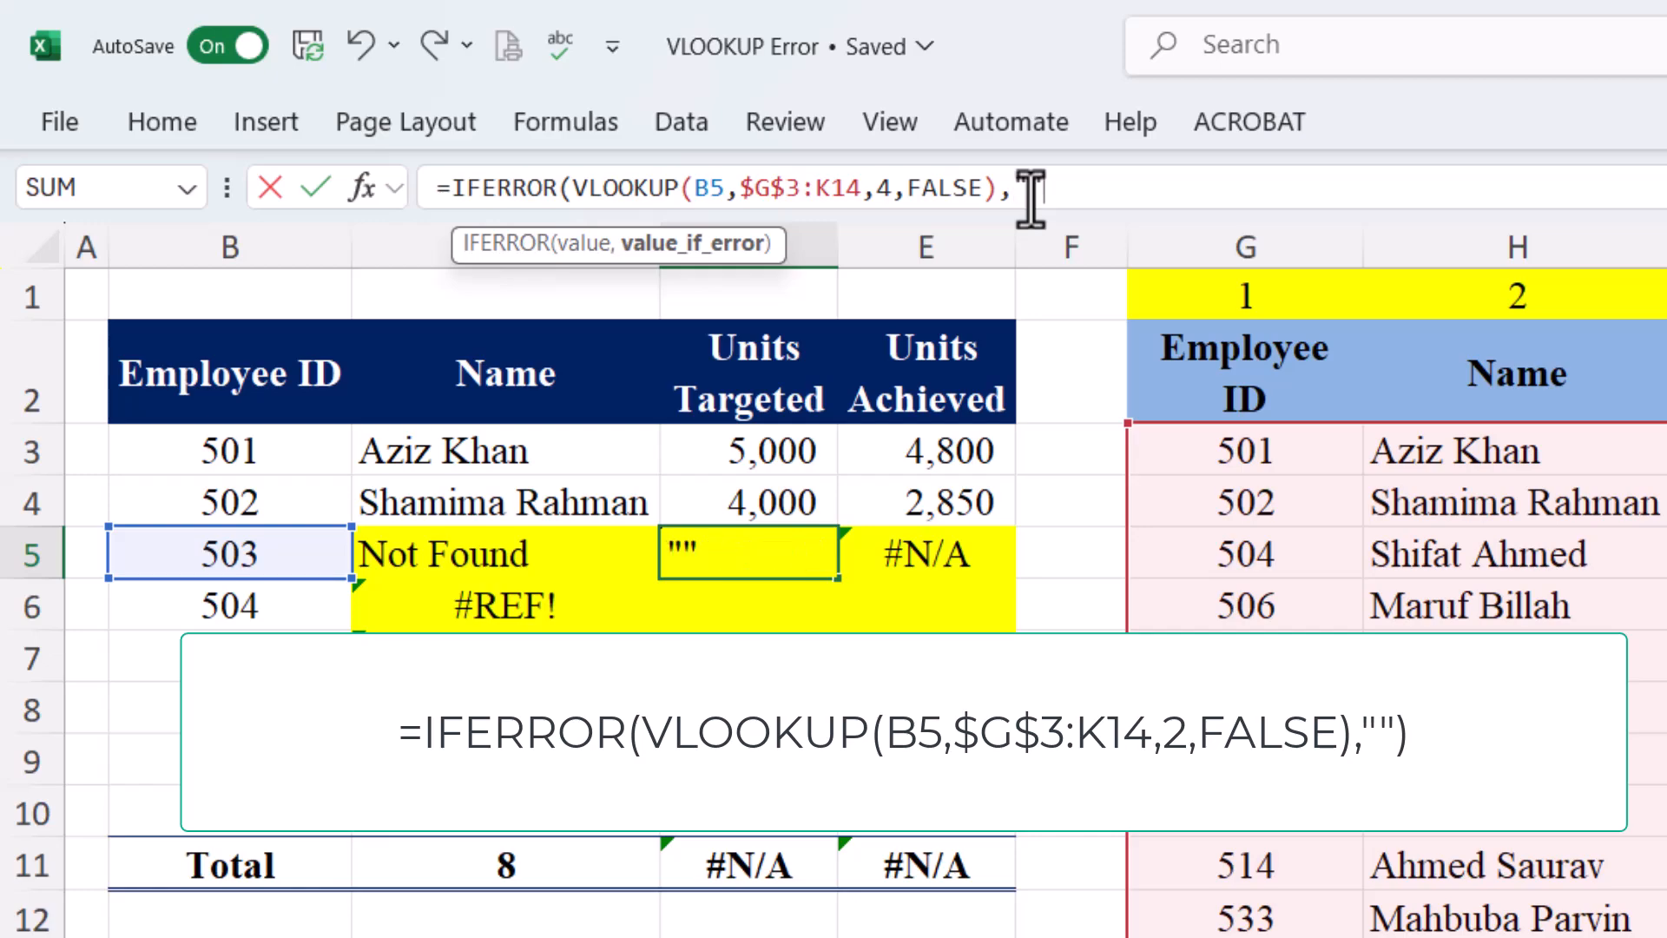
pyautogui.write(')')
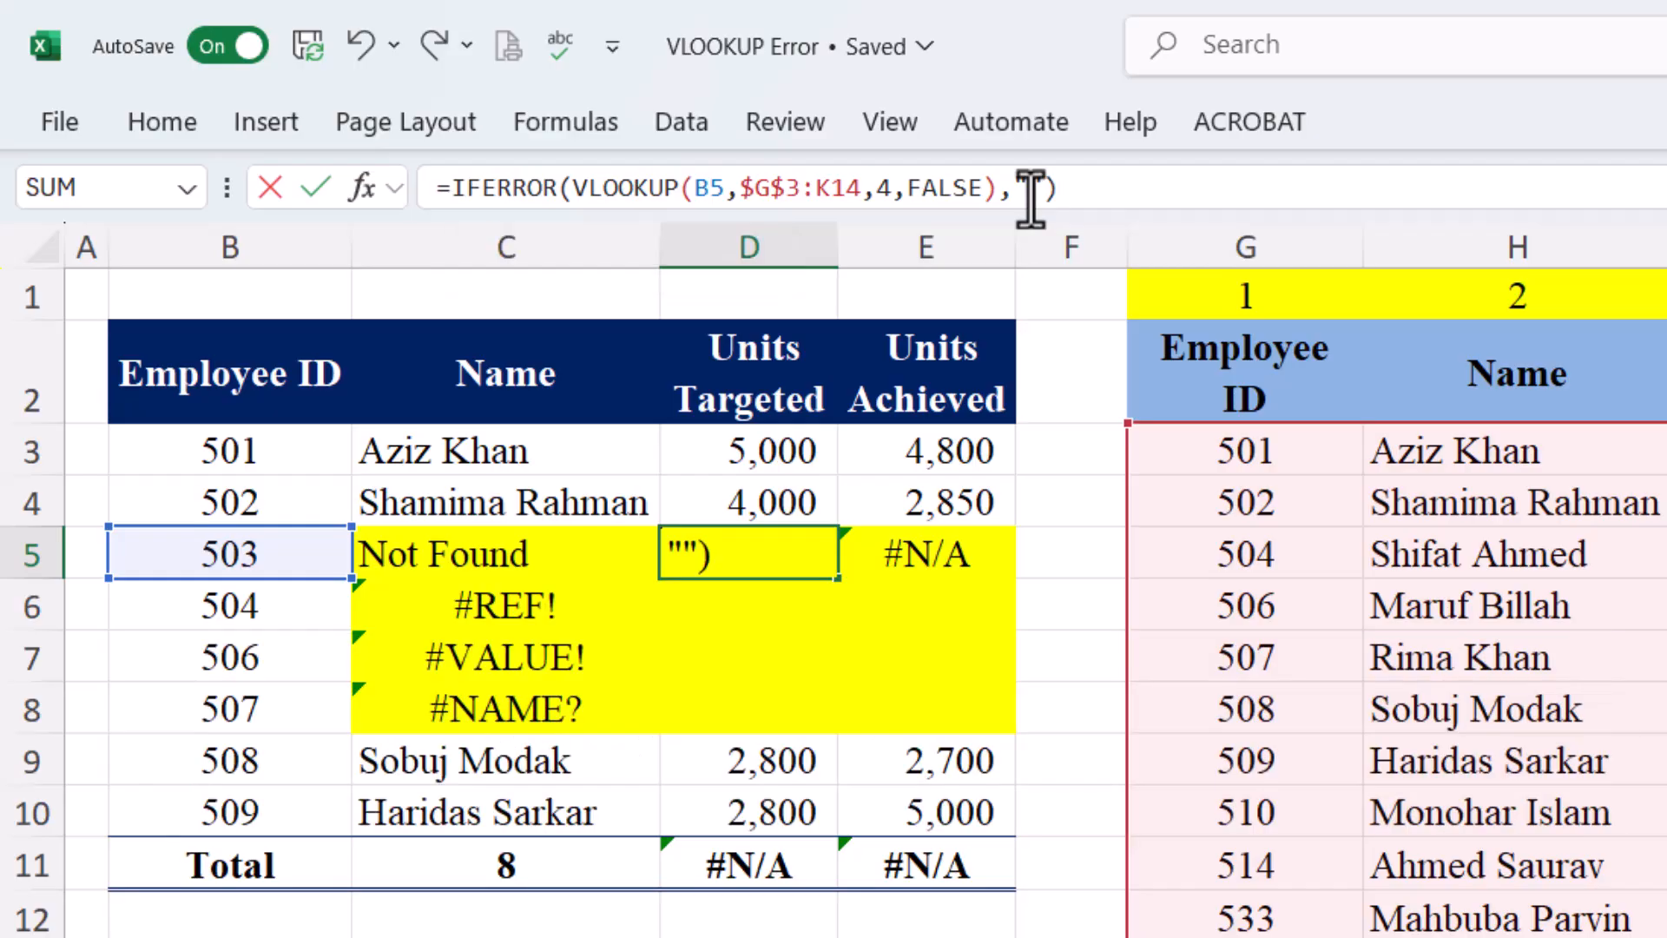
pyautogui.press('Return')
pyautogui.click(748, 557)
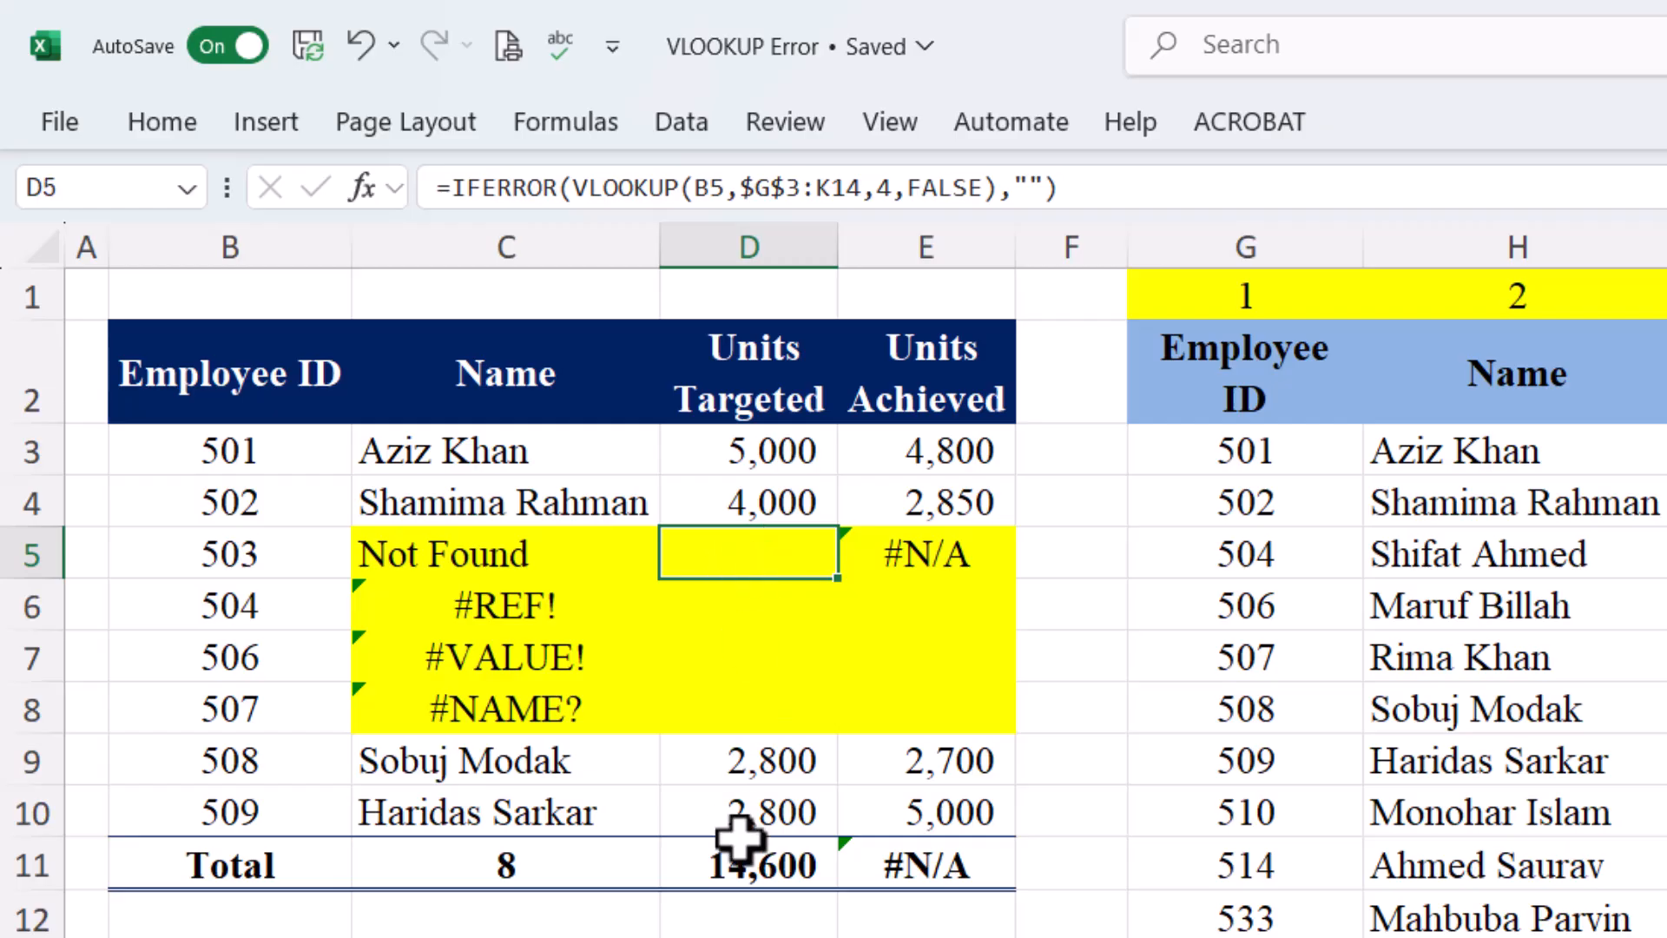
pyautogui.click(731, 877)
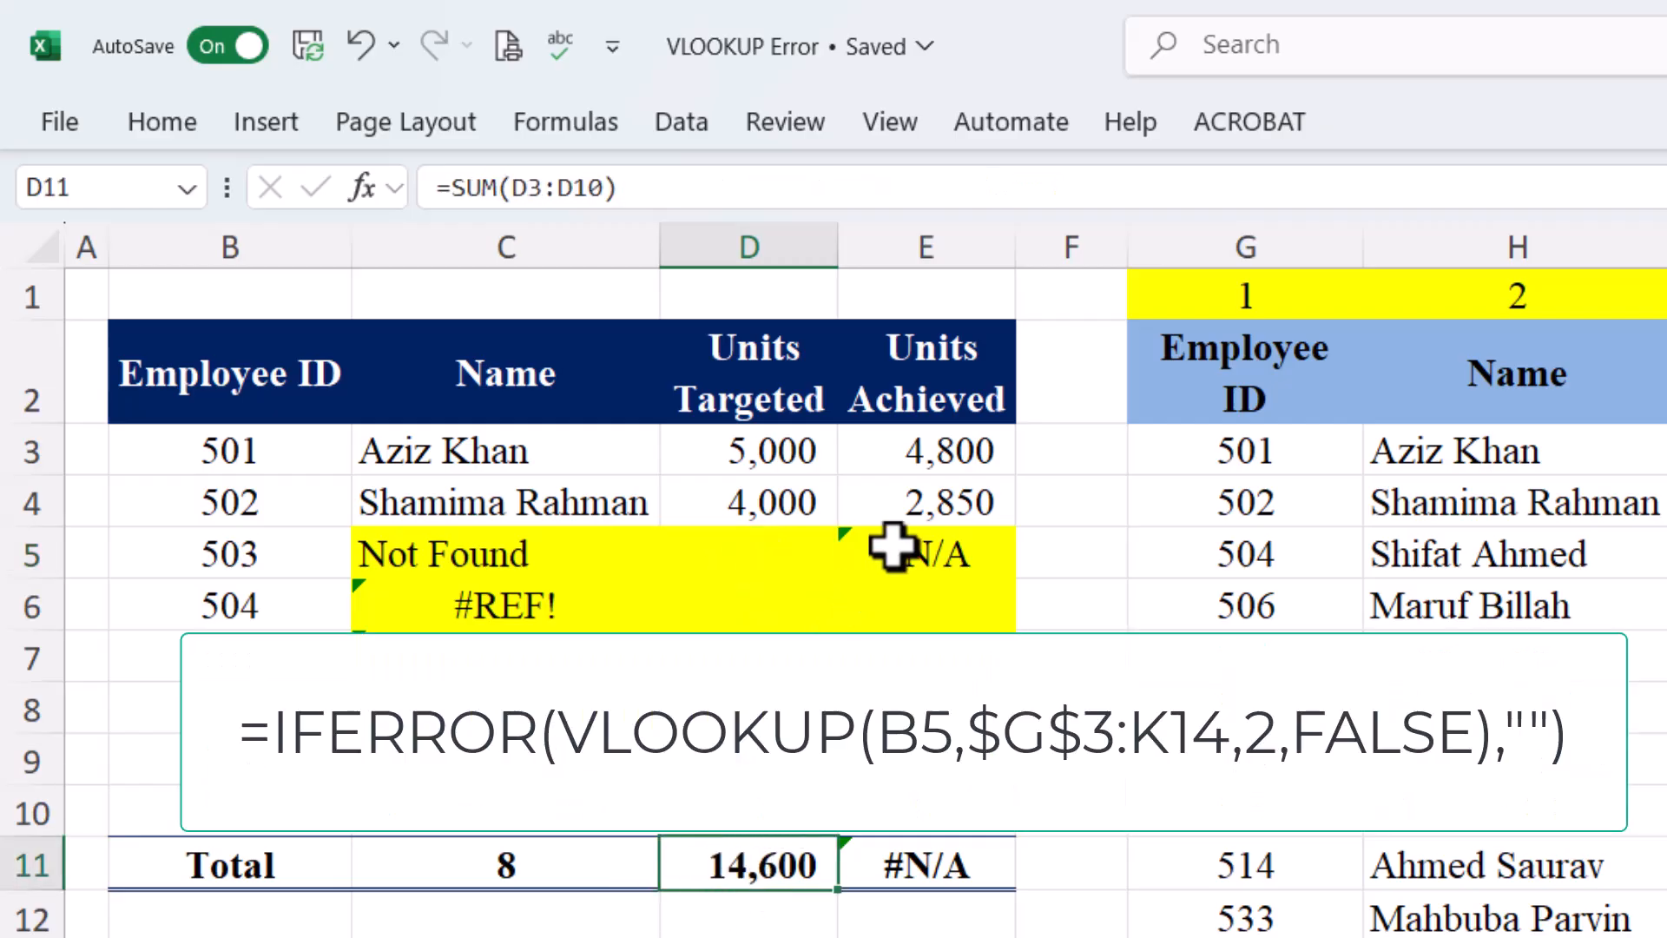
# Wrap E5's lookup in IFERROR(...,"") so Units Achieved totals 15,350, then select D5:E5
pyautogui.click(929, 565)
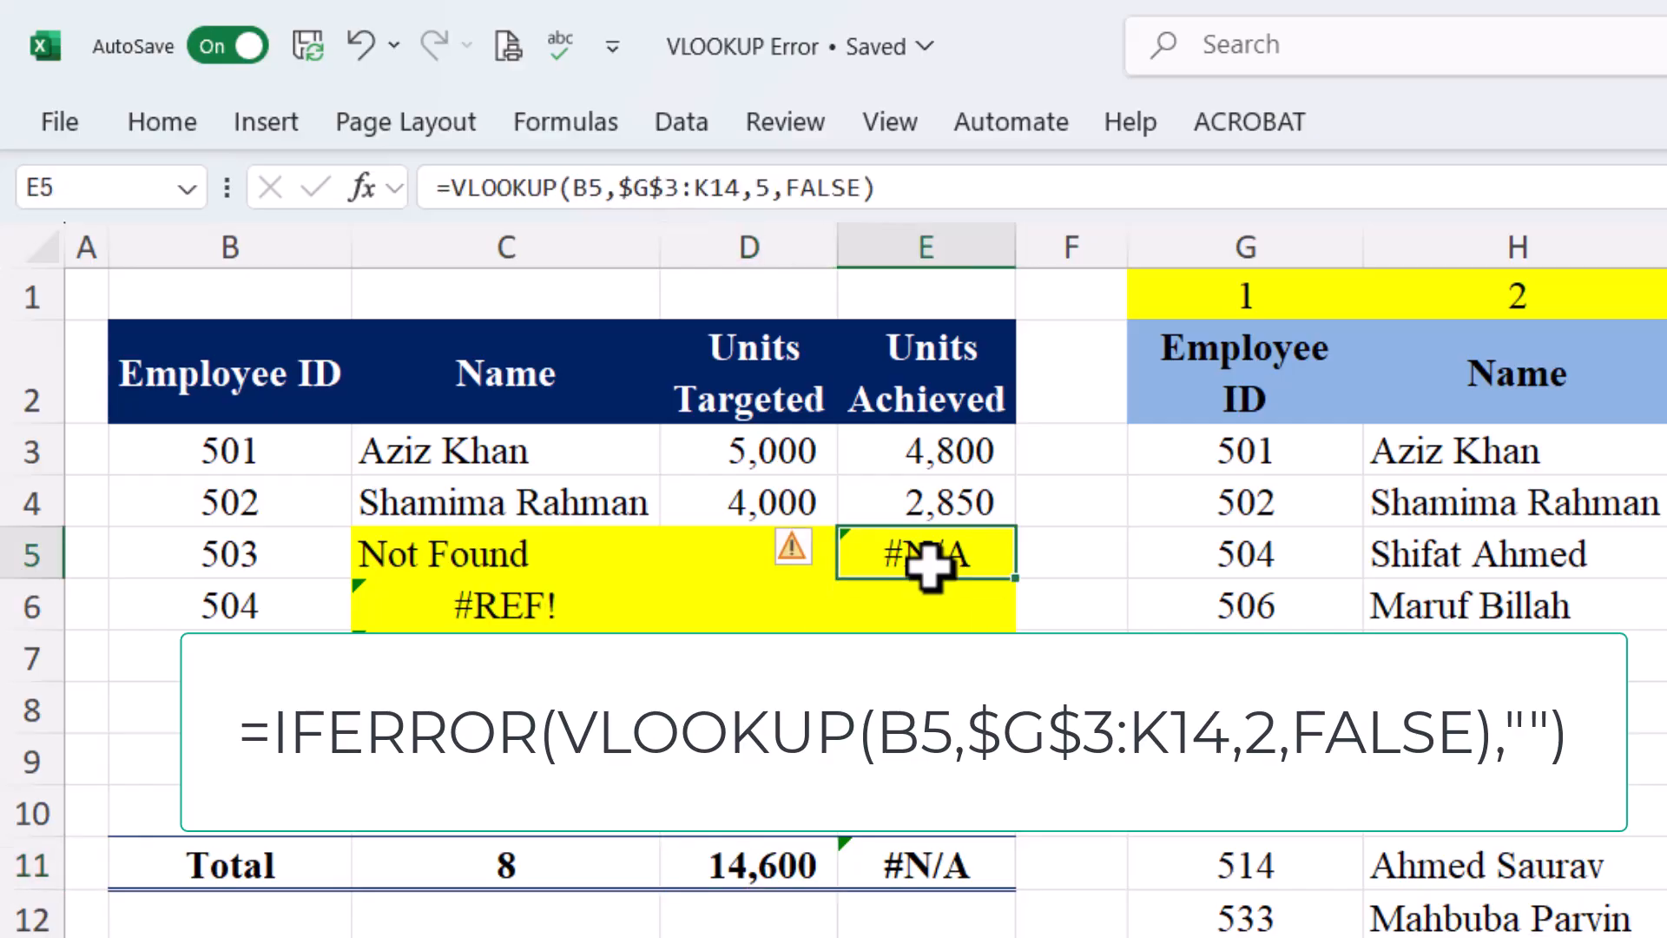
pyautogui.click(453, 189)
pyautogui.write('if')
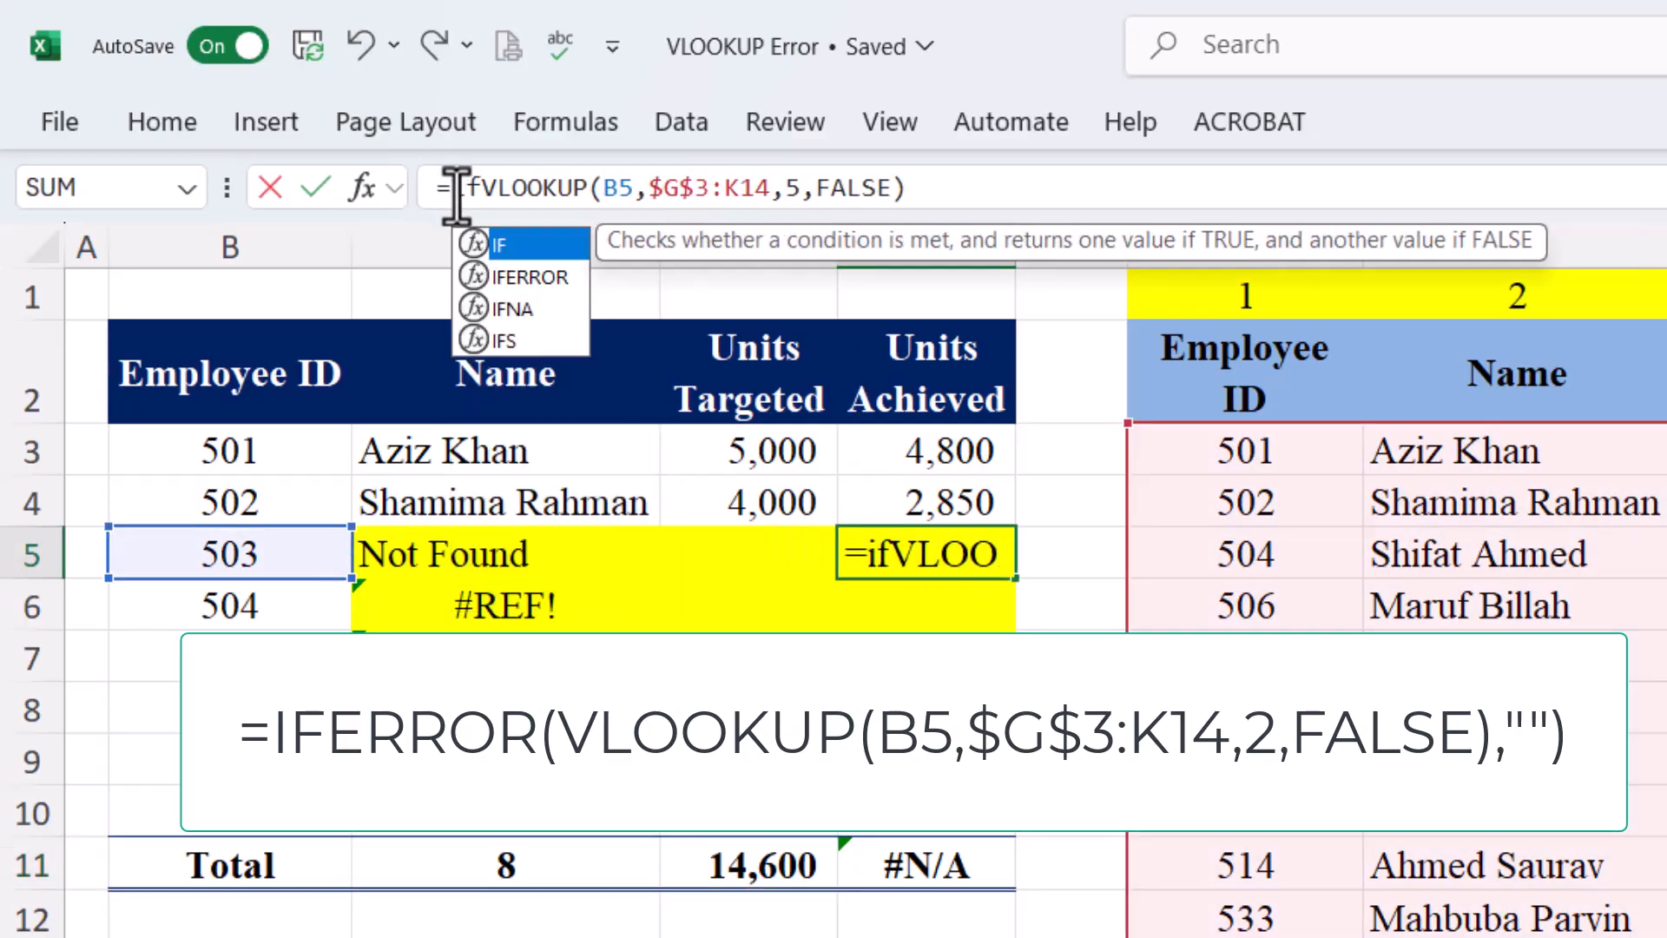
pyautogui.doubleClick(530, 277)
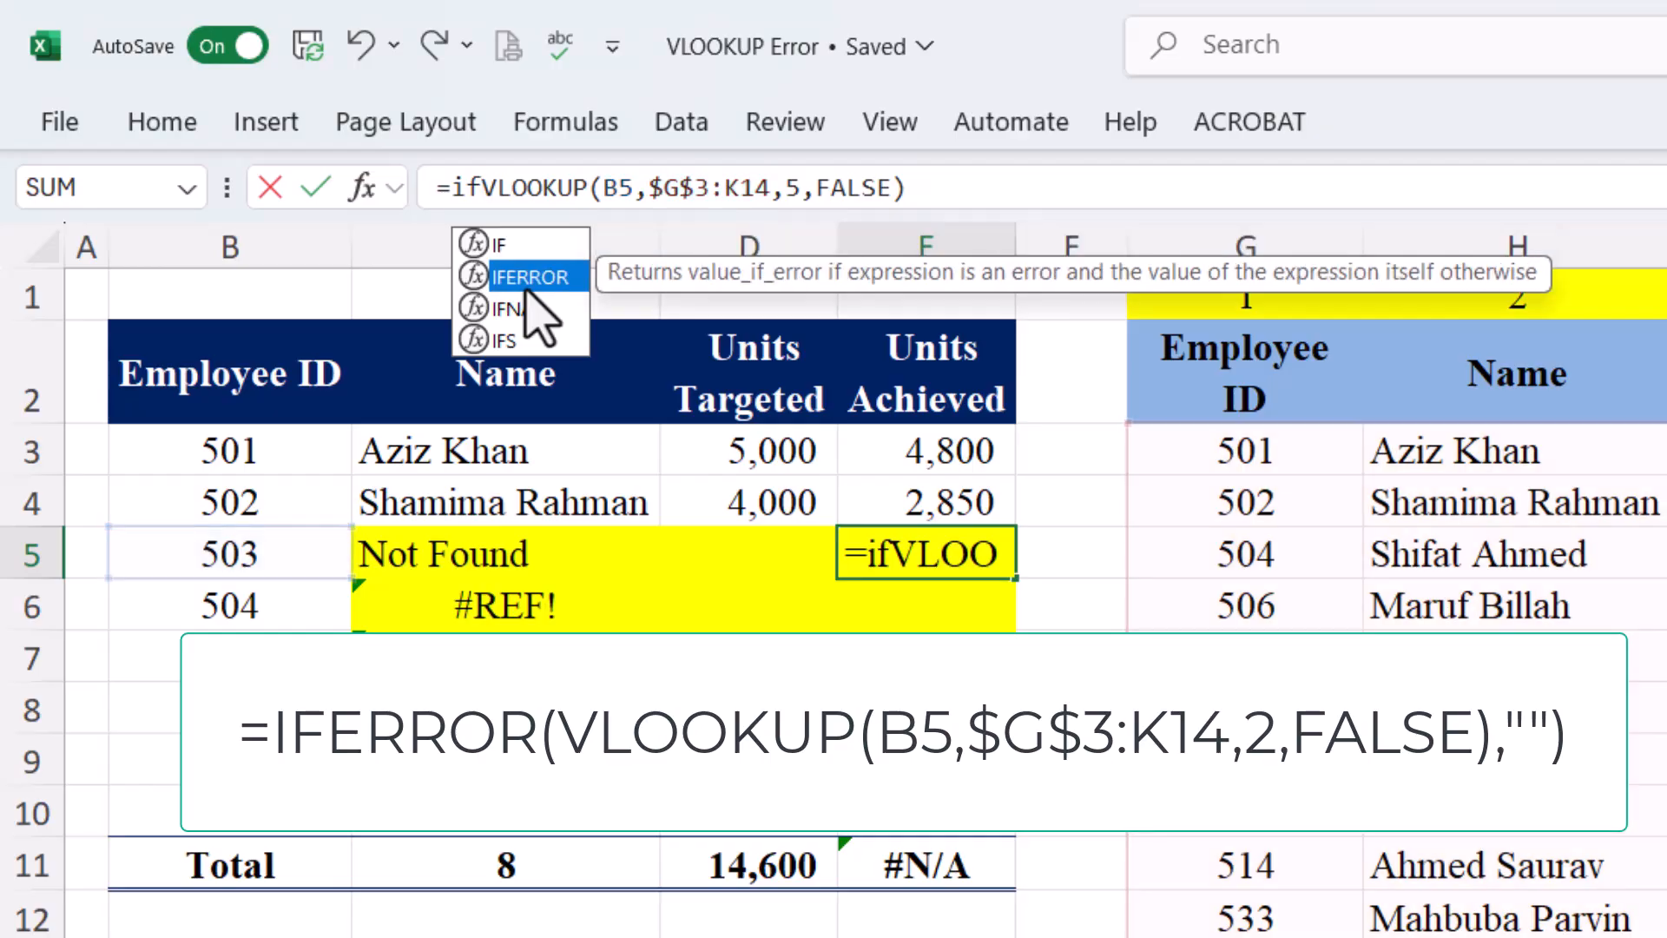
pyautogui.click(1015, 205)
pyautogui.write(',""')
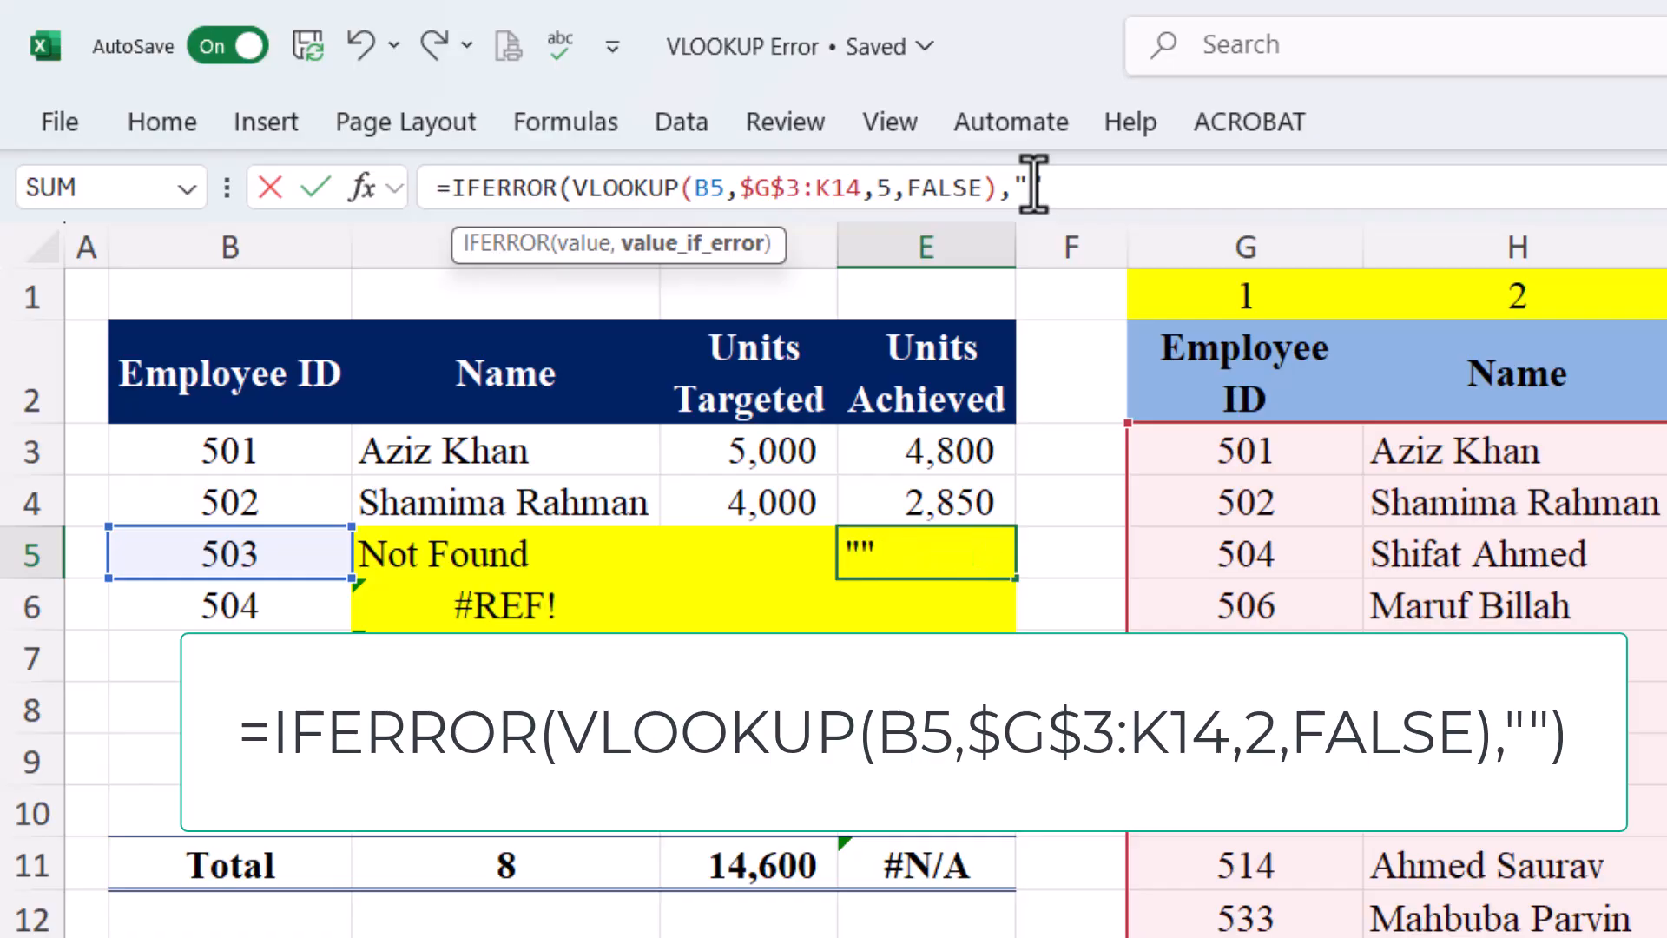
pyautogui.write(')')
pyautogui.press('Return')
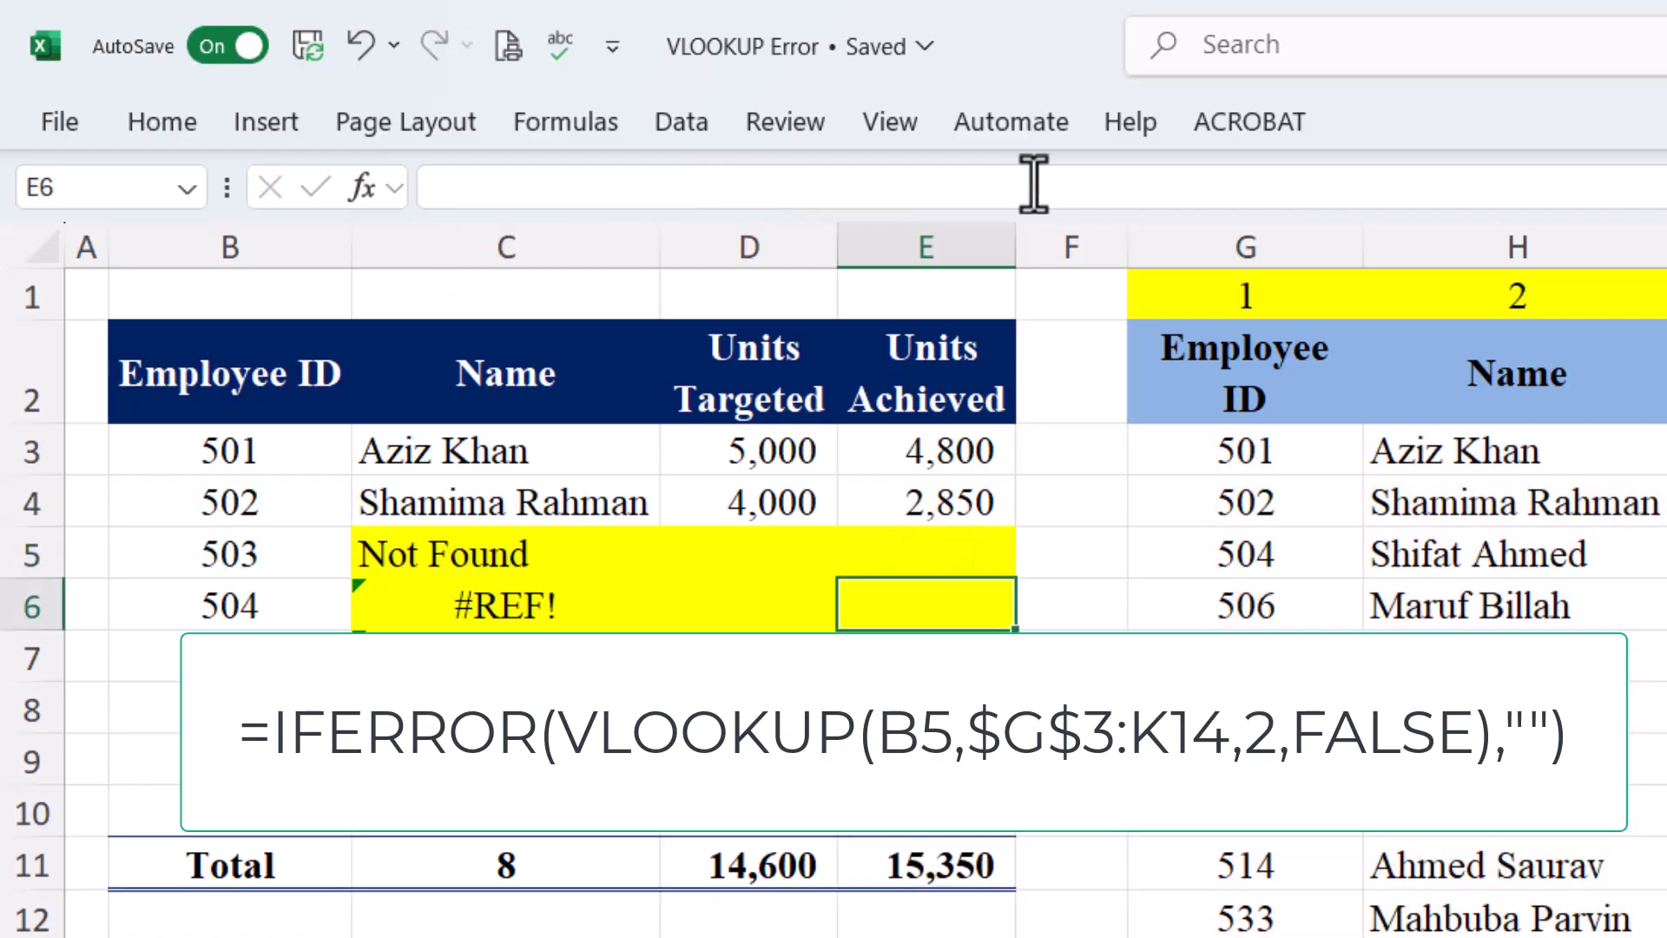
pyautogui.moveTo(699, 545); pyautogui.dragTo(871, 543)
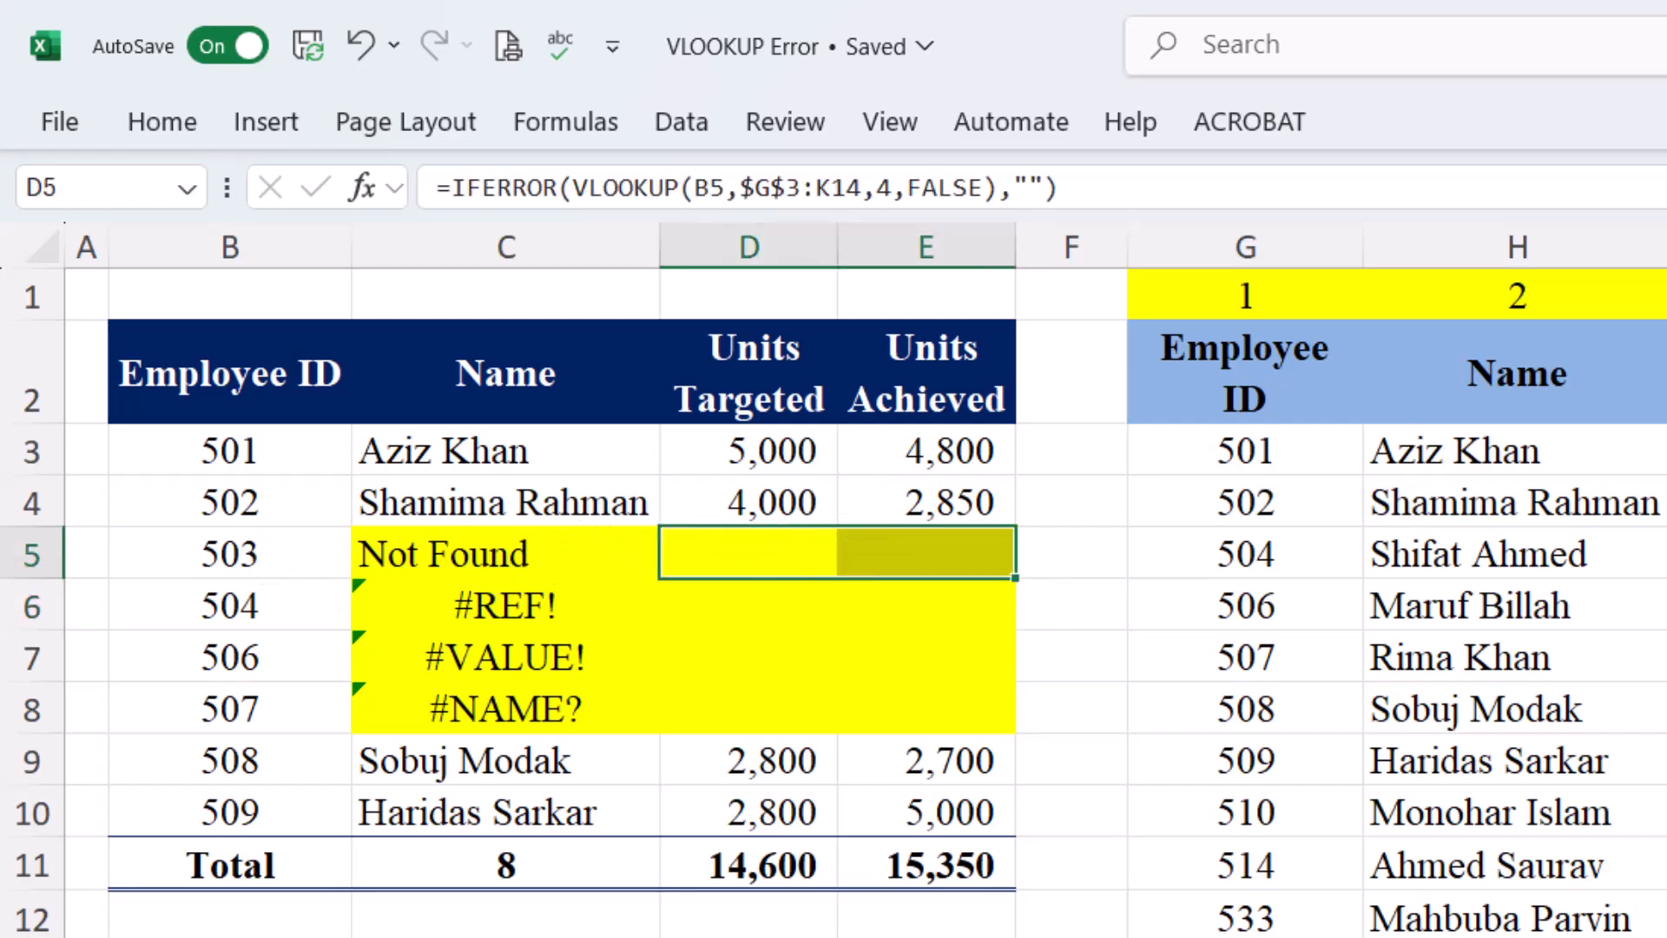
pyautogui.moveTo(763, 547); pyautogui.dragTo(942, 560)
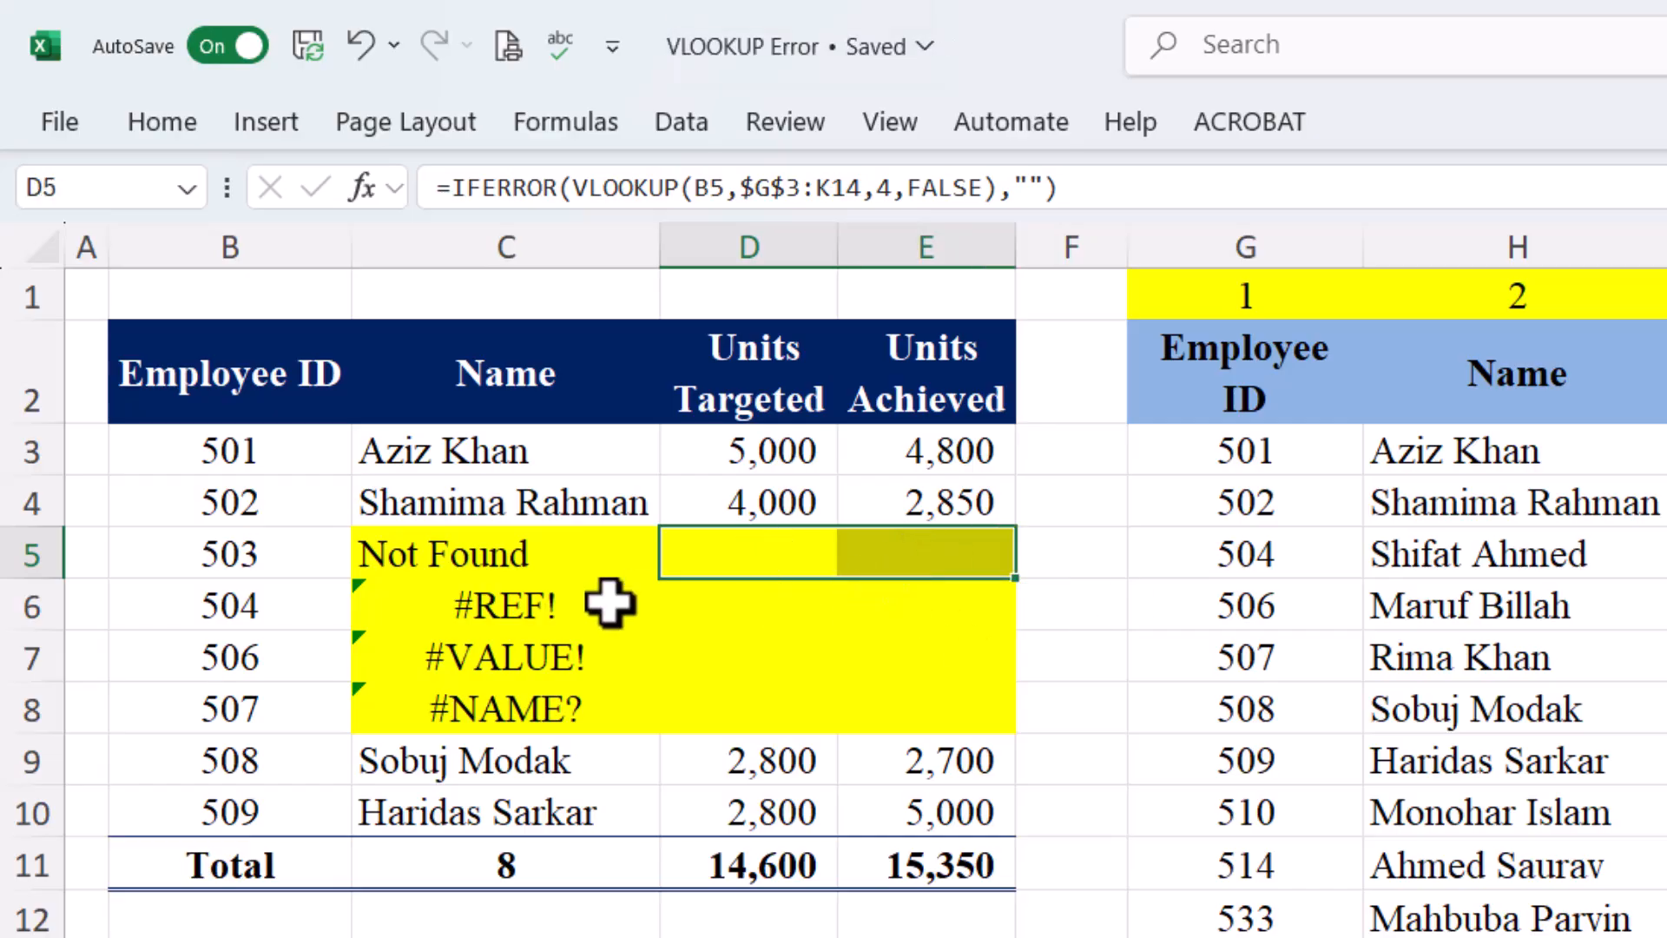
pyautogui.click(504, 614)
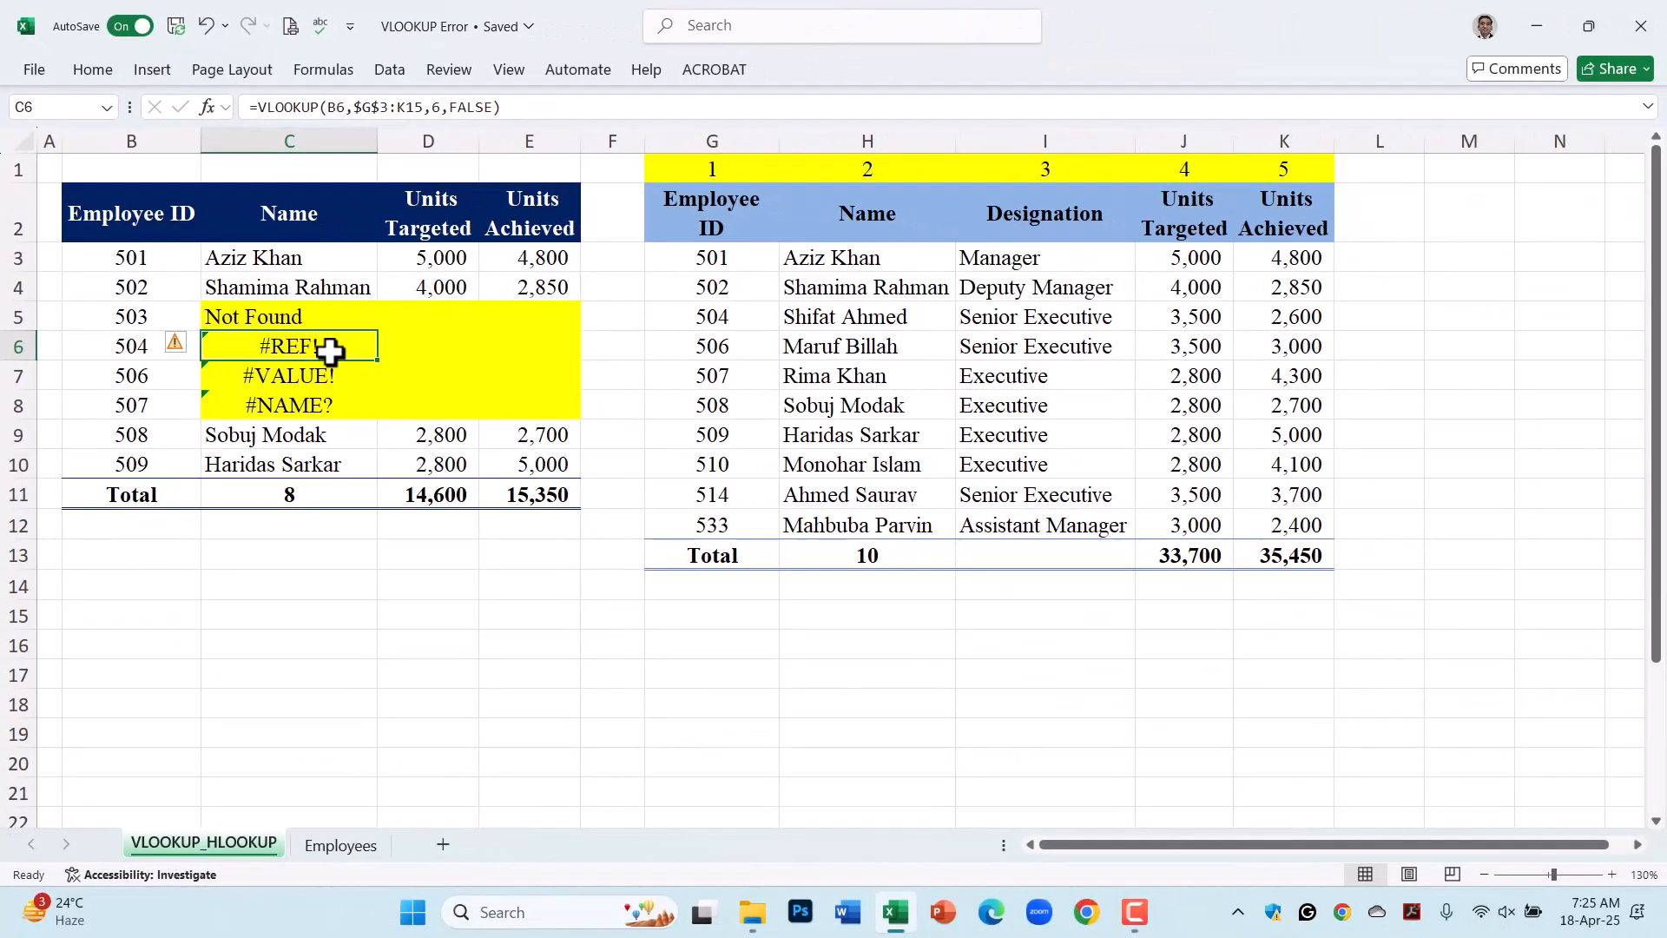
# Paste C6's lookup formula into D6 and E6, which show #REF!, then reopen C6's formula
pyautogui.press('Right')
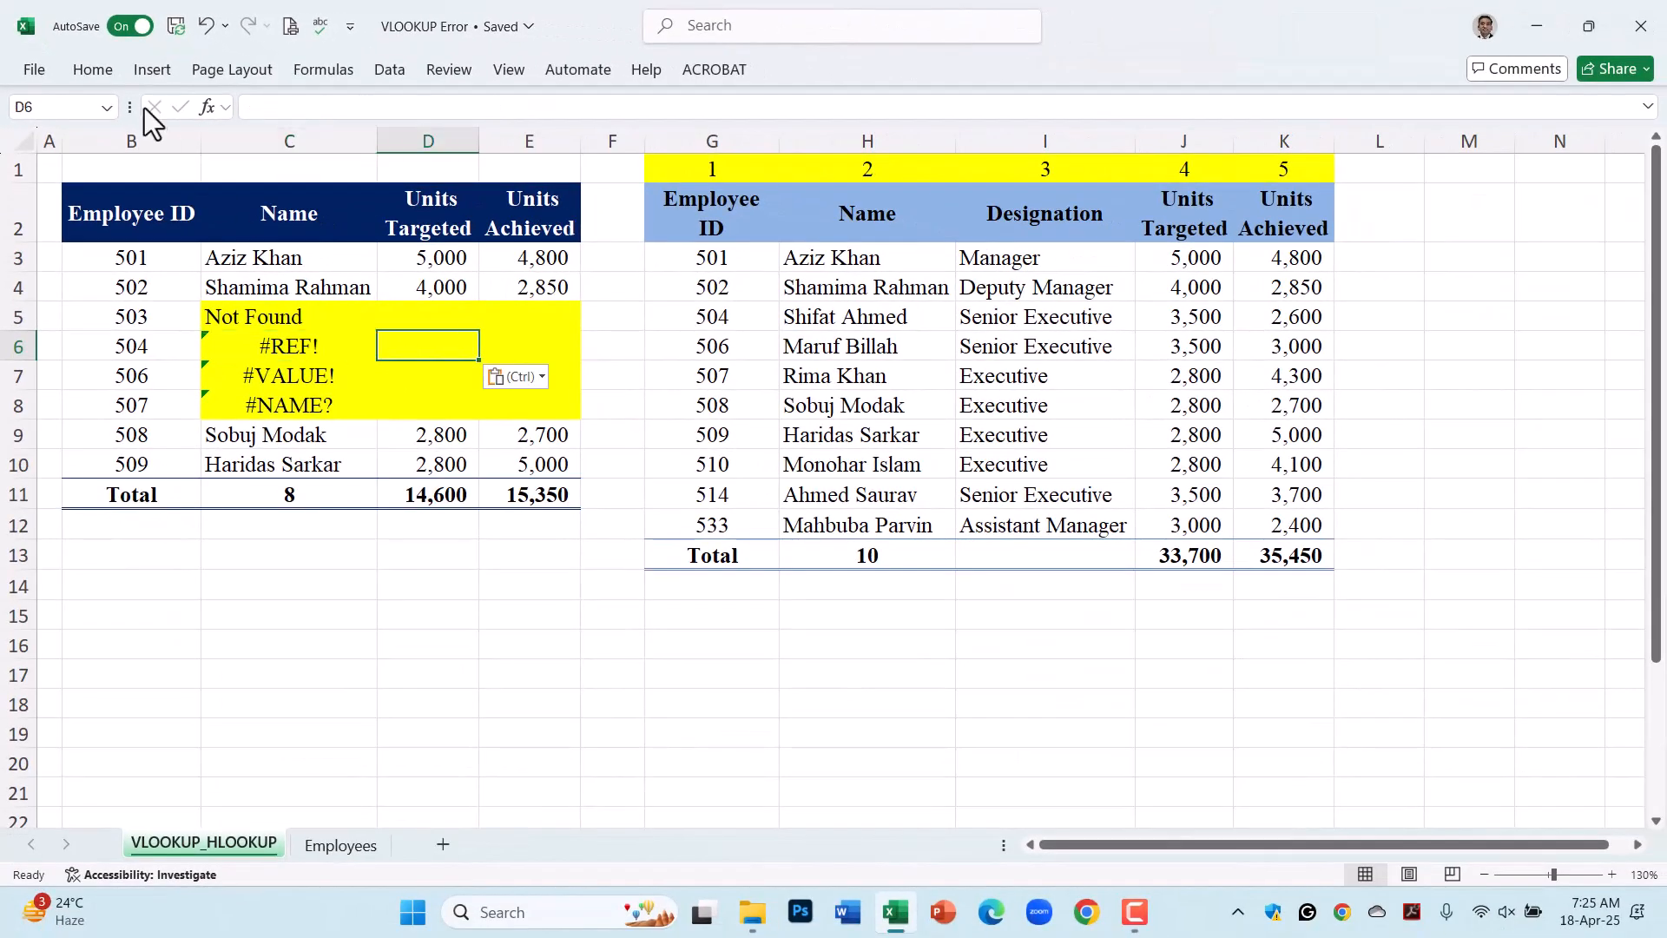
pyautogui.hotkey('ctrl', 'v')
pyautogui.press('Right')
pyautogui.hotkey('ctrl', 'v')
pyautogui.click(292, 359)
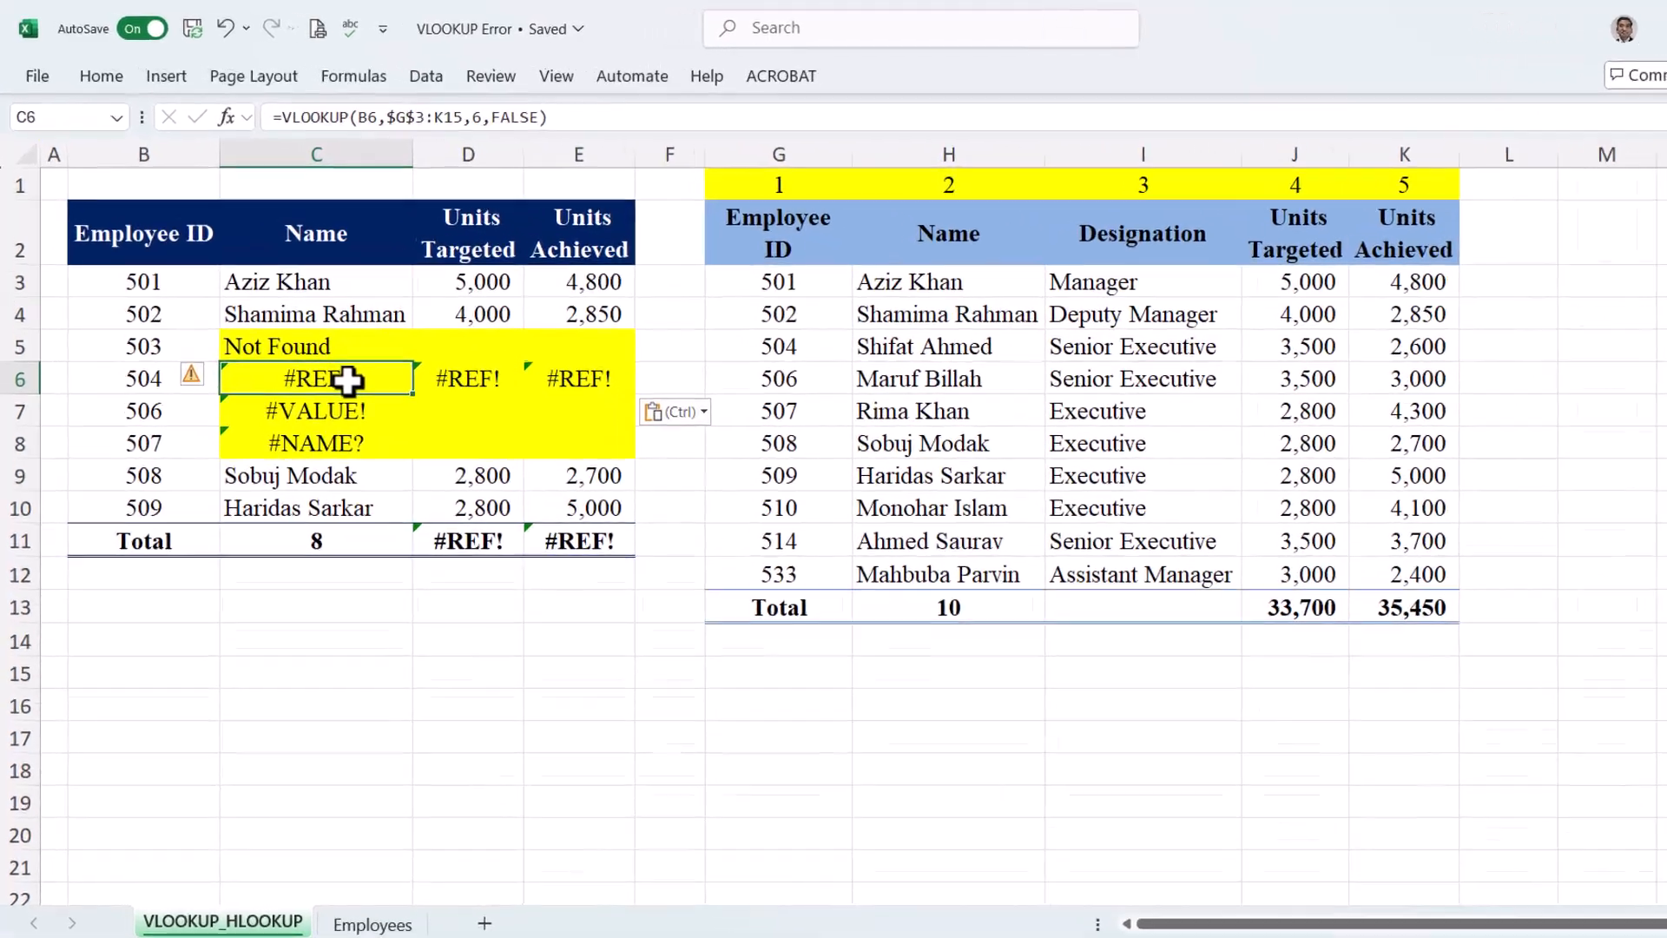
pyautogui.doubleClick(319, 345)
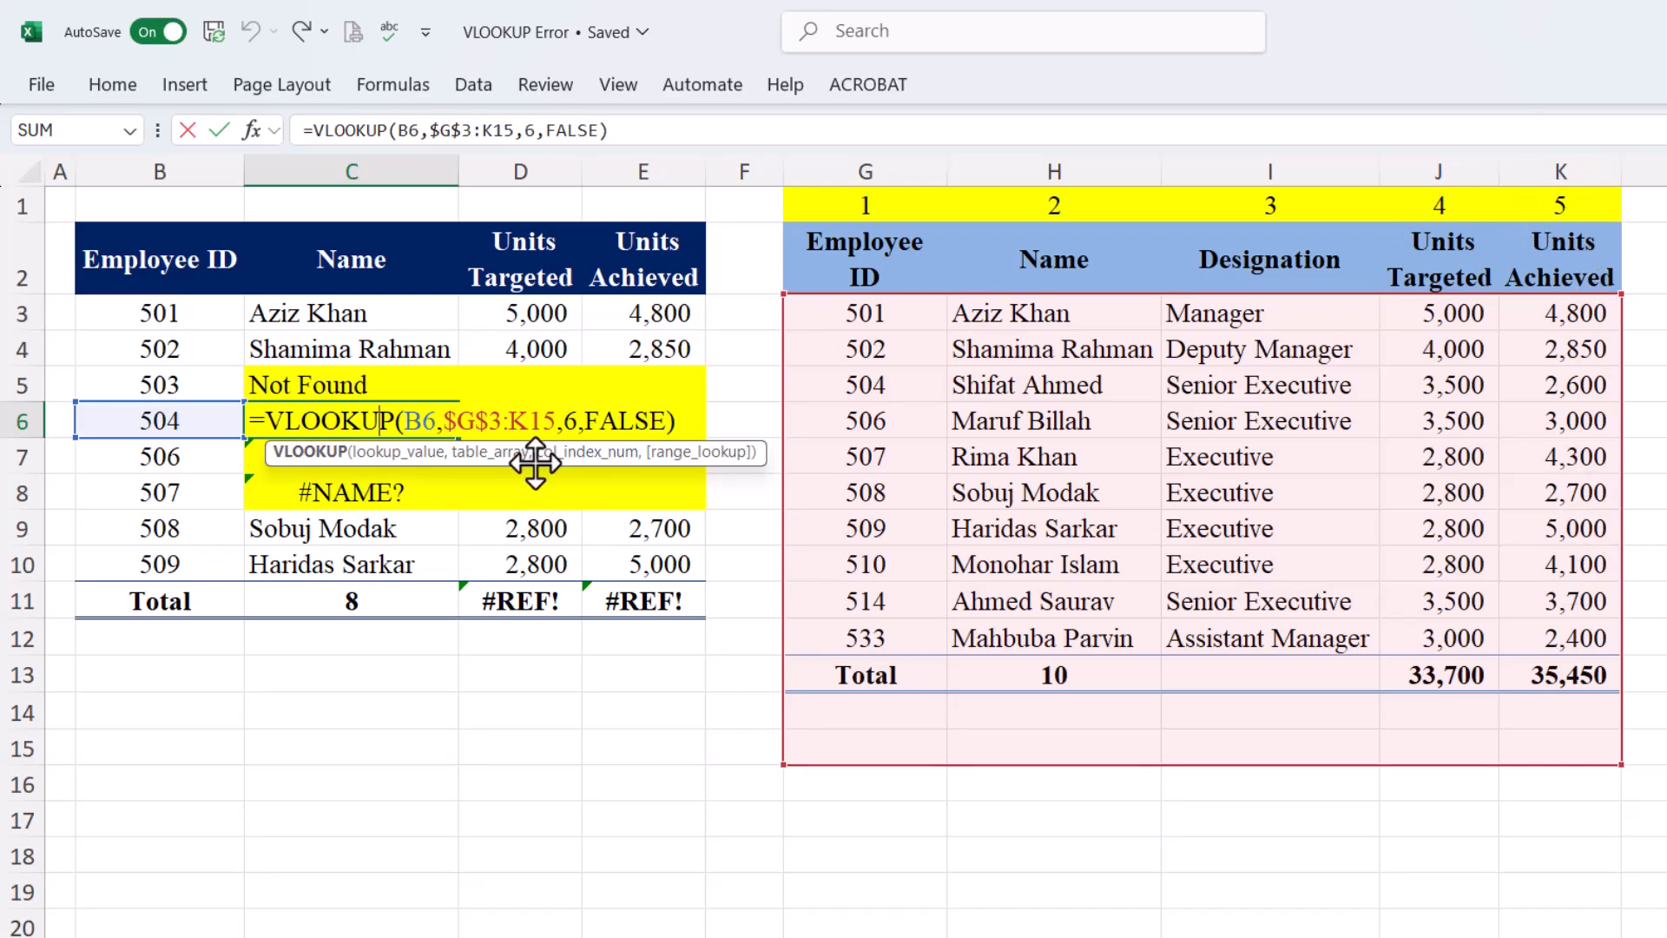
# Change C6's column index to 6 so employee 504's name is returned
pyautogui.press('Tab')
pyautogui.click(288, 432)
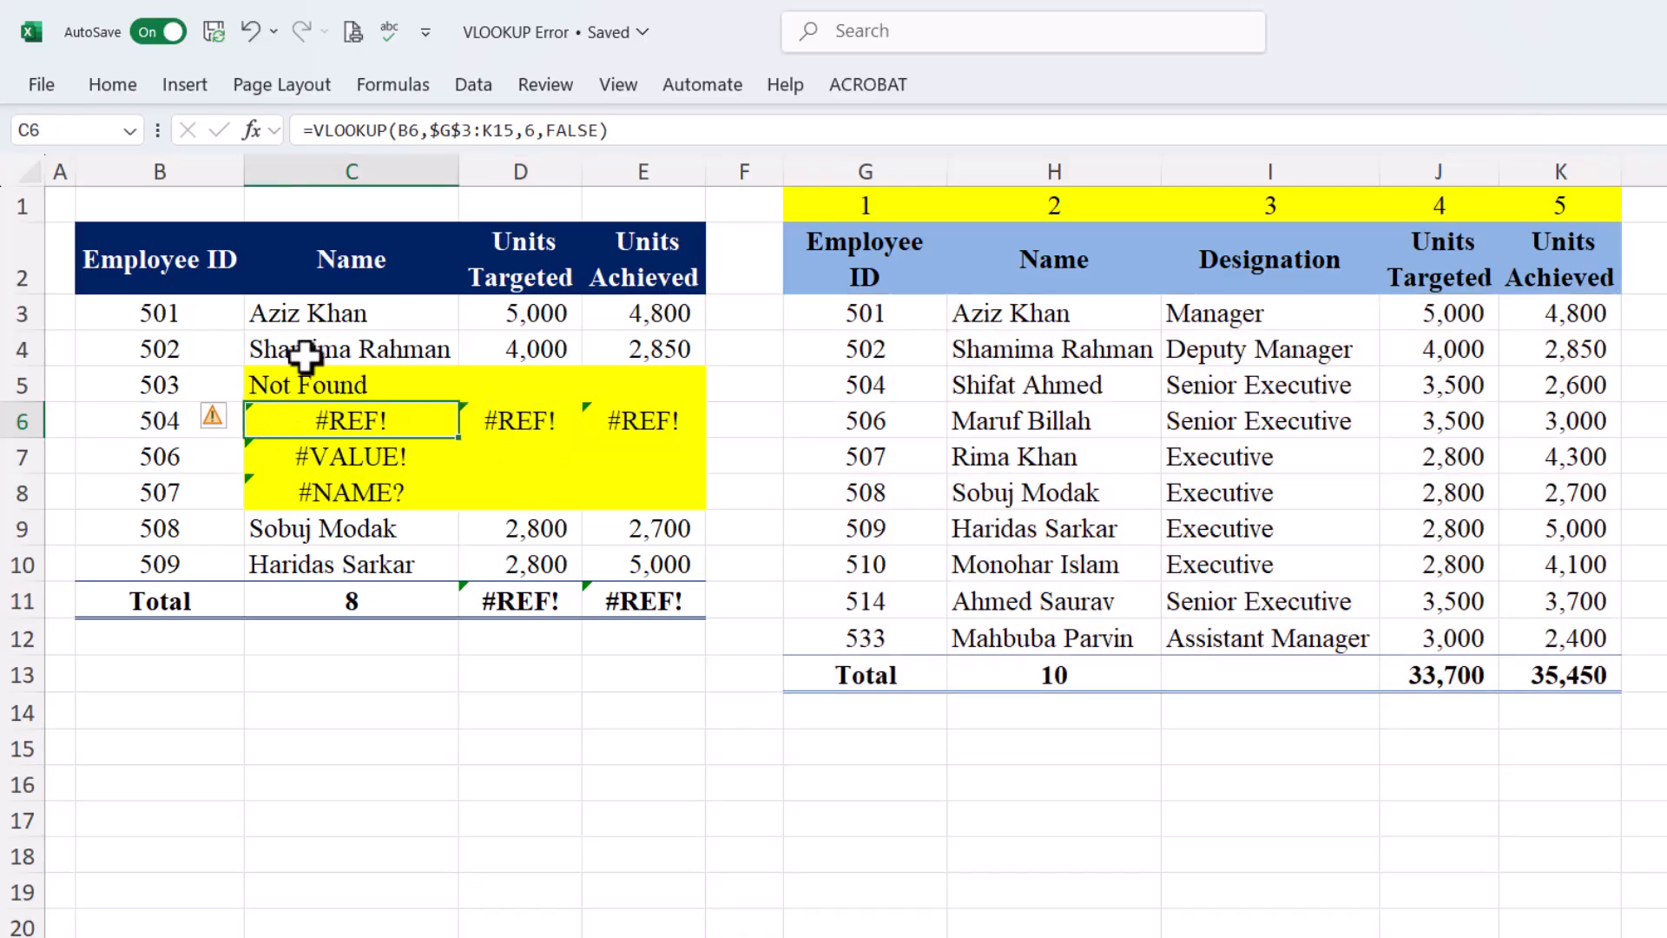
pyautogui.click(529, 131)
pyautogui.write('5')
pyautogui.press('Tab')
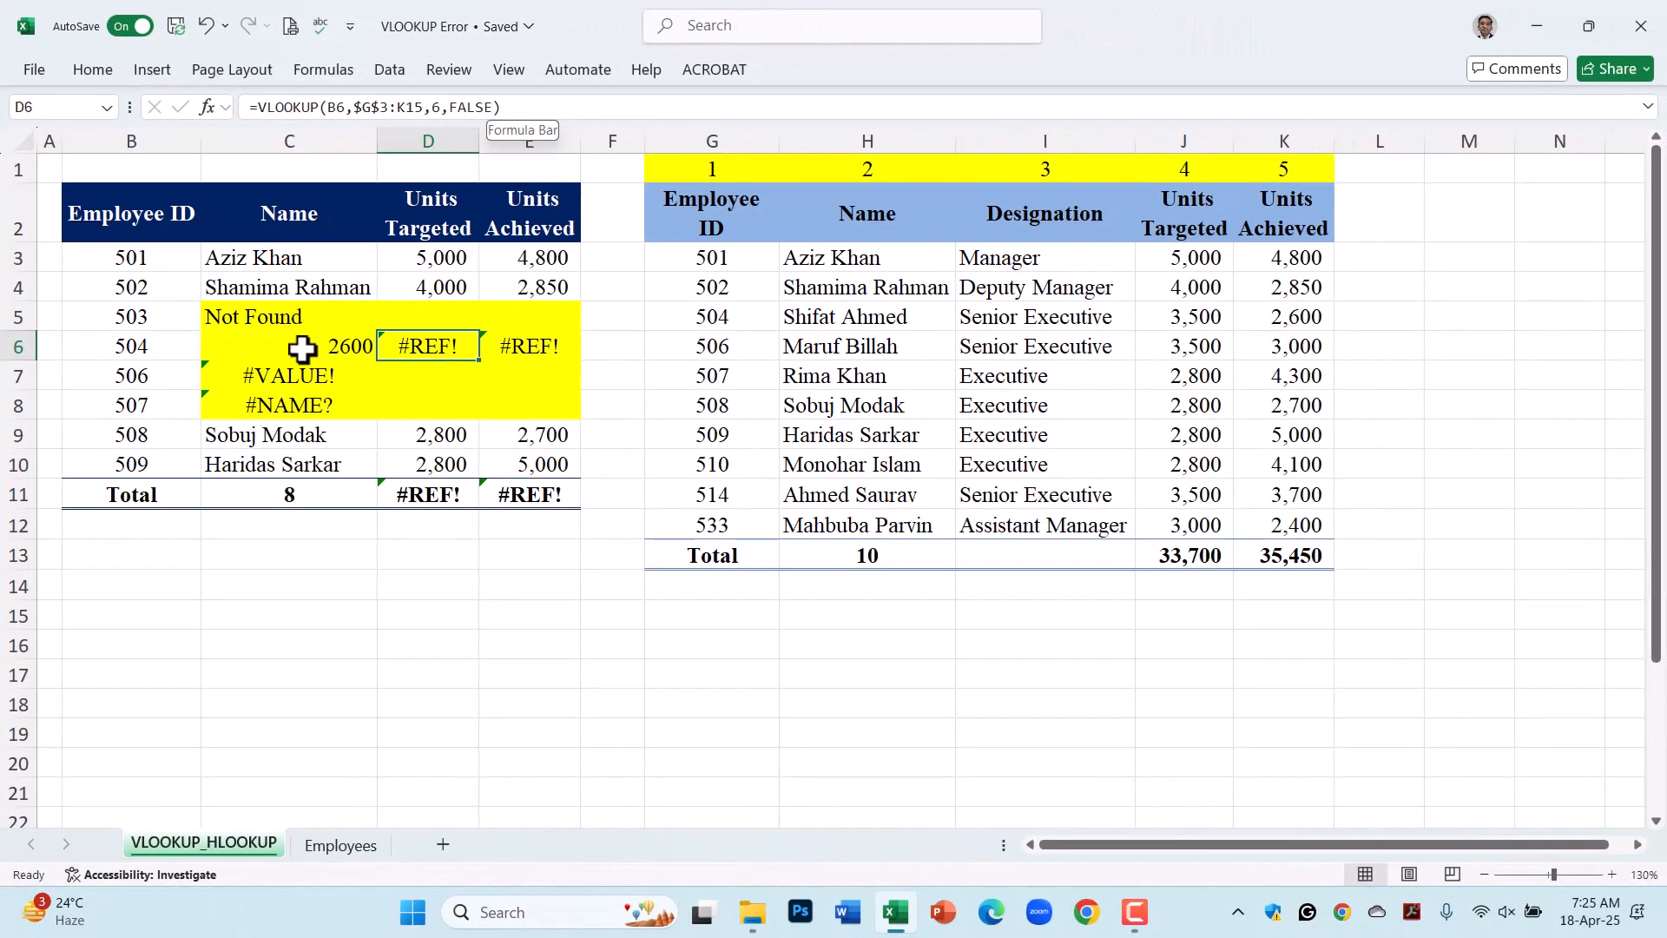
pyautogui.click(301, 348)
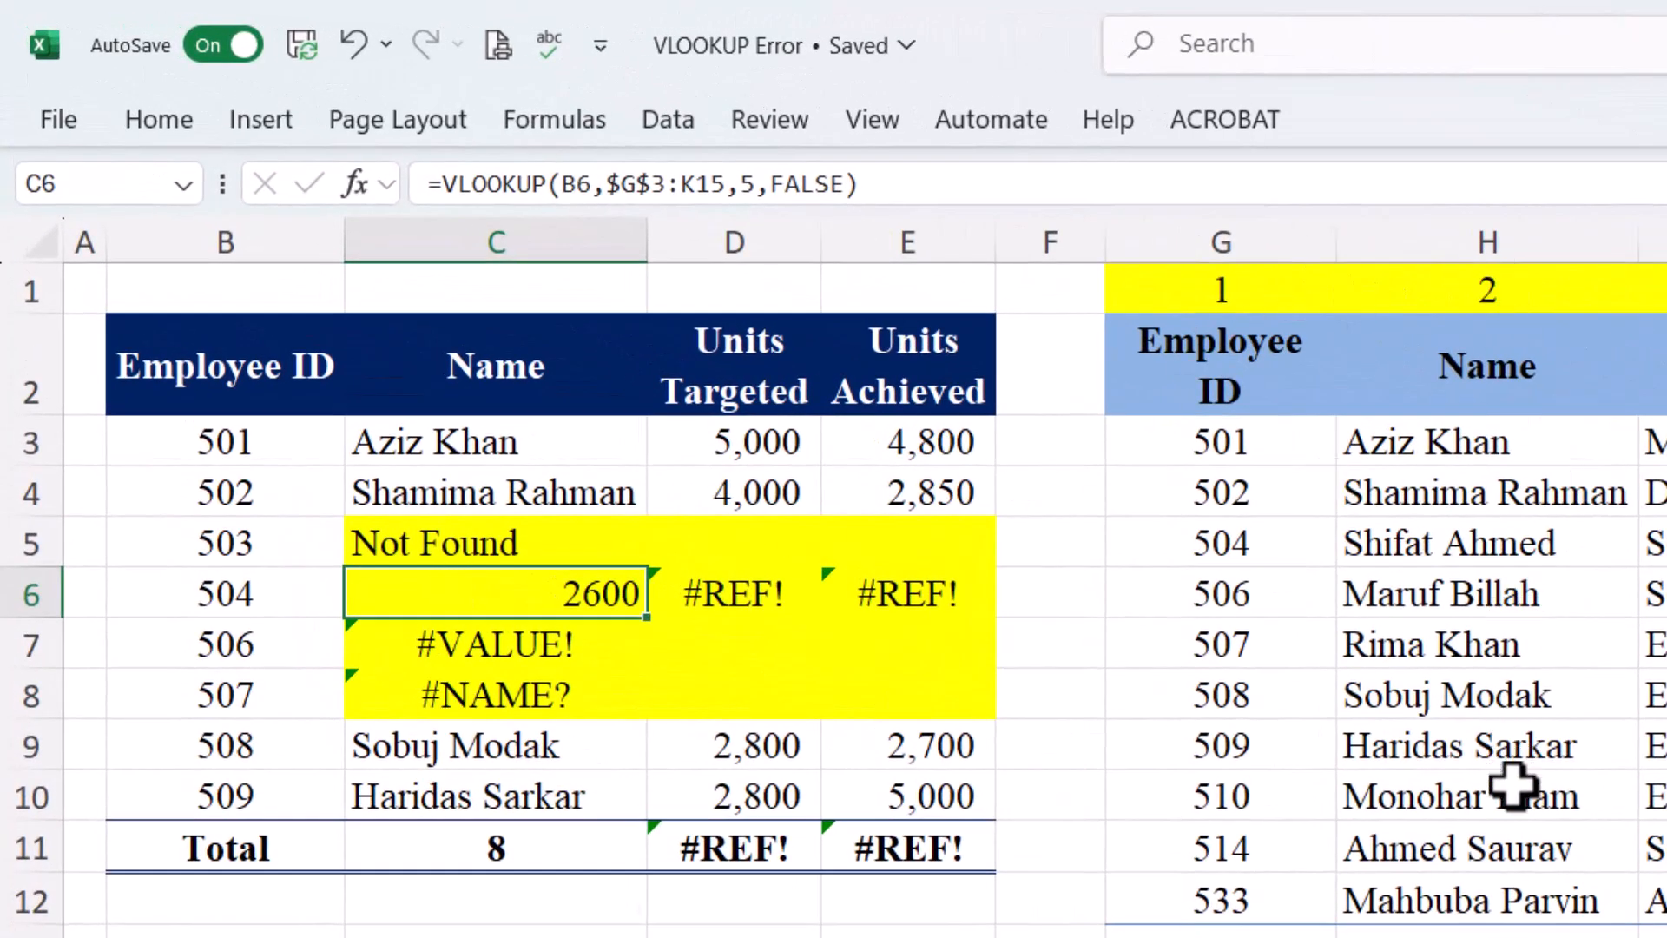
pyautogui.click(744, 182)
pyautogui.press('Delete')
pyautogui.write('6')
pyautogui.press('Tab')
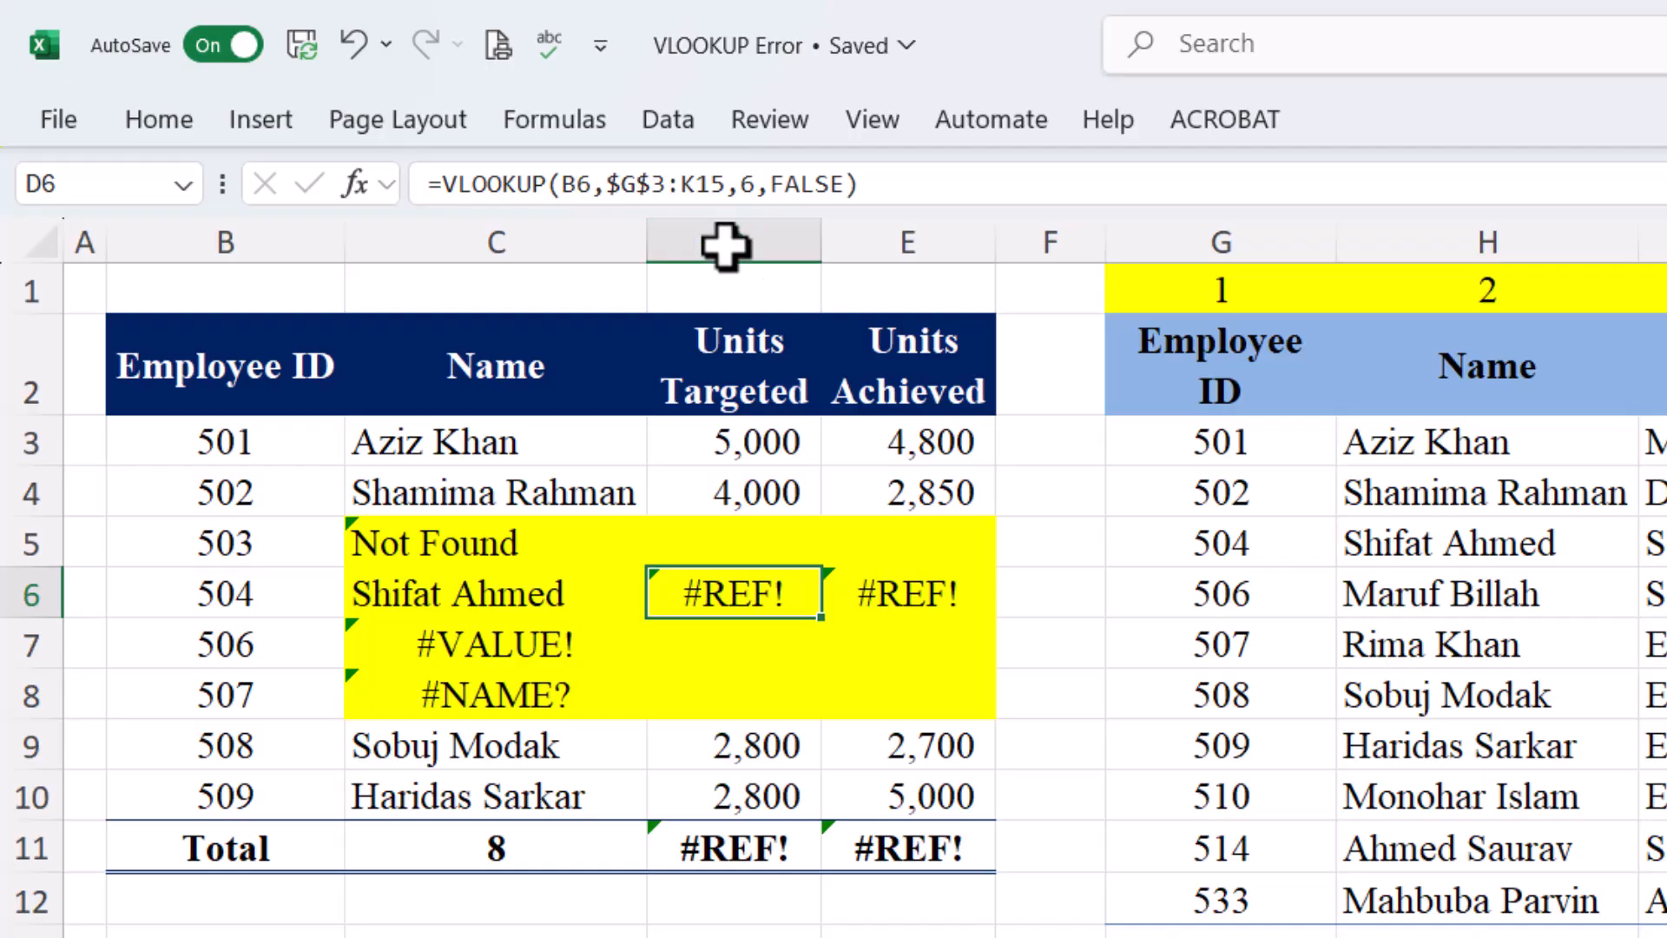
# Set D6 and E6 column indexes to 4 and 5, returning 3,500 and 2,600
pyautogui.click(753, 182)
pyautogui.press('BackSpace')
pyautogui.write('4')
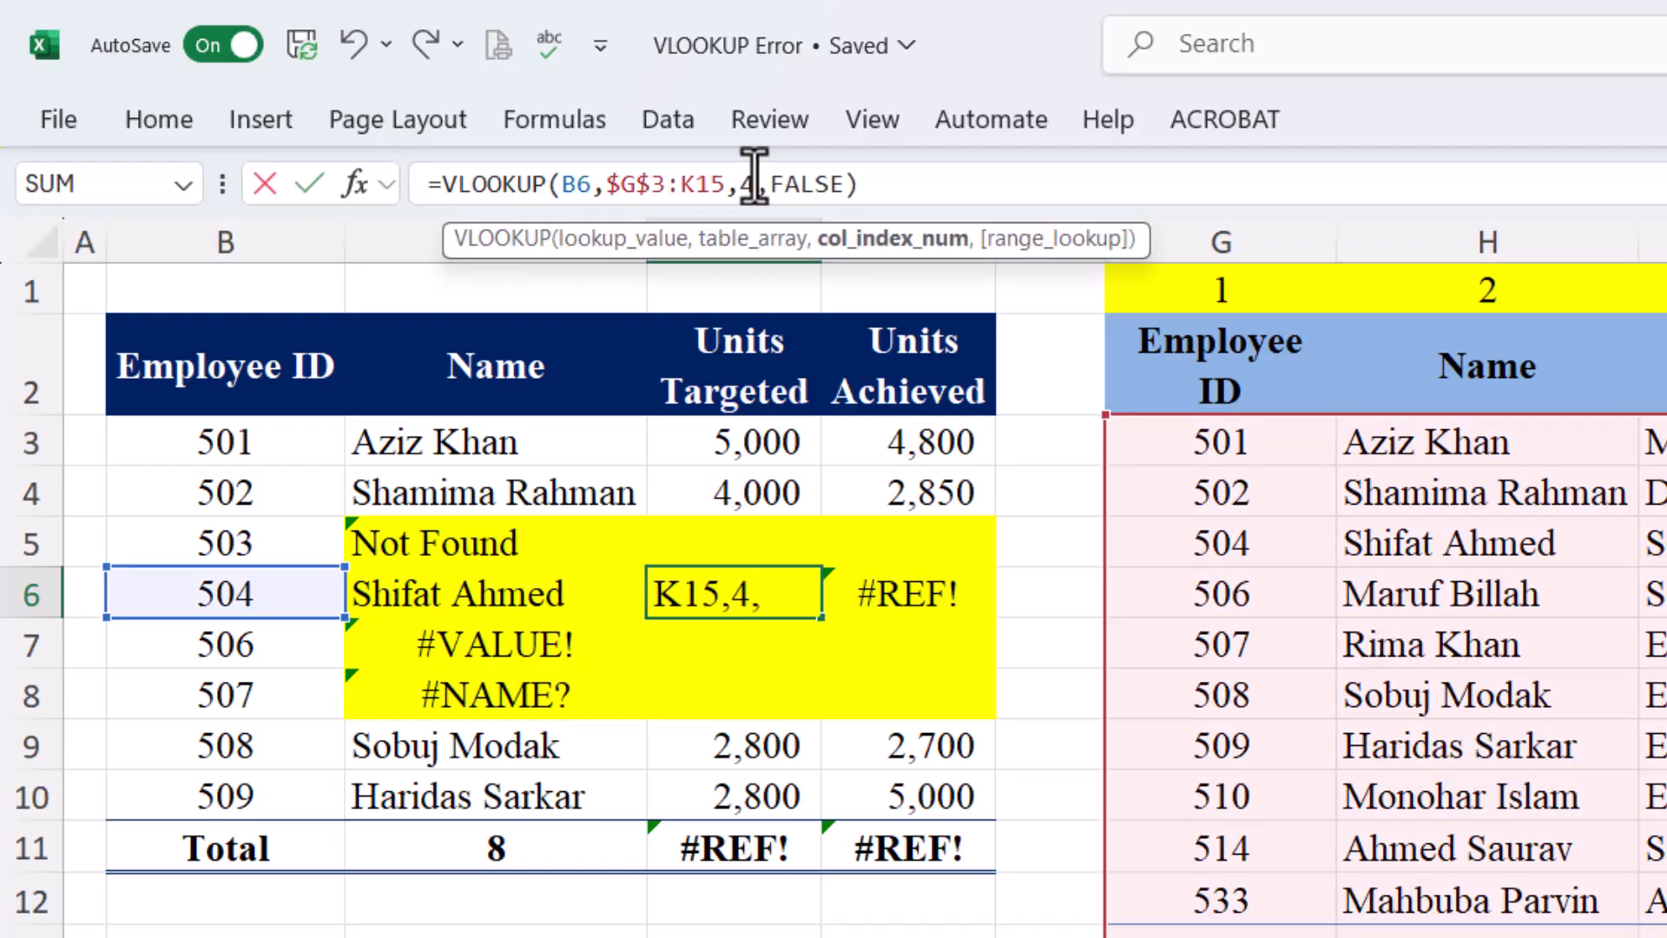
pyautogui.press('Tab')
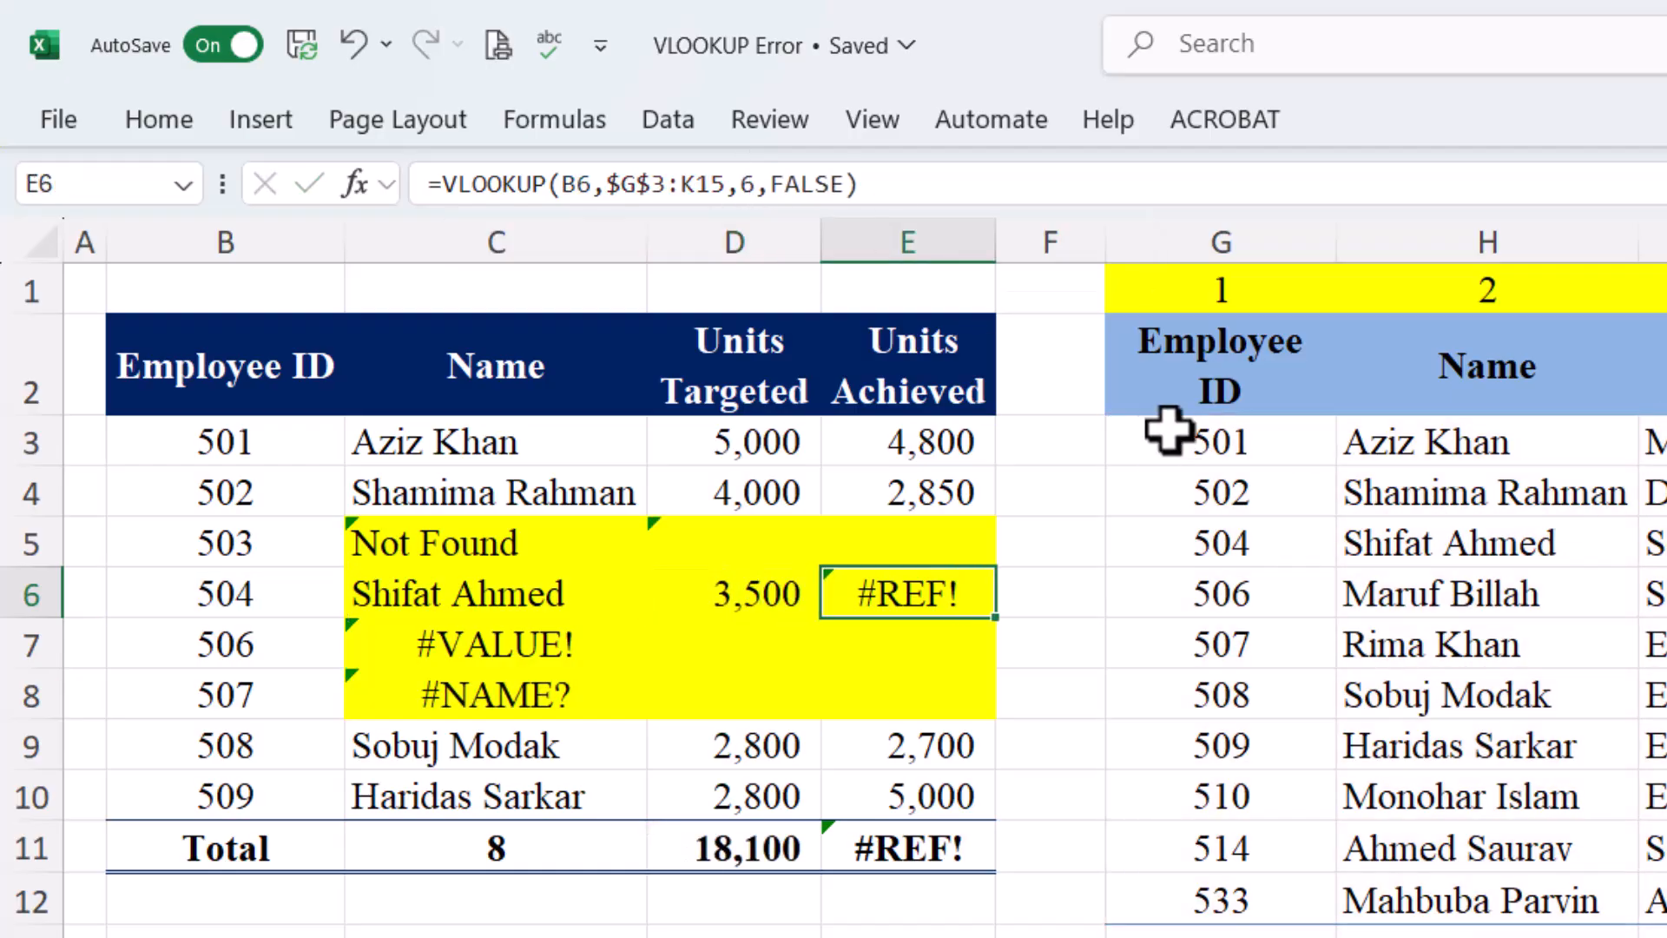
pyautogui.click(753, 183)
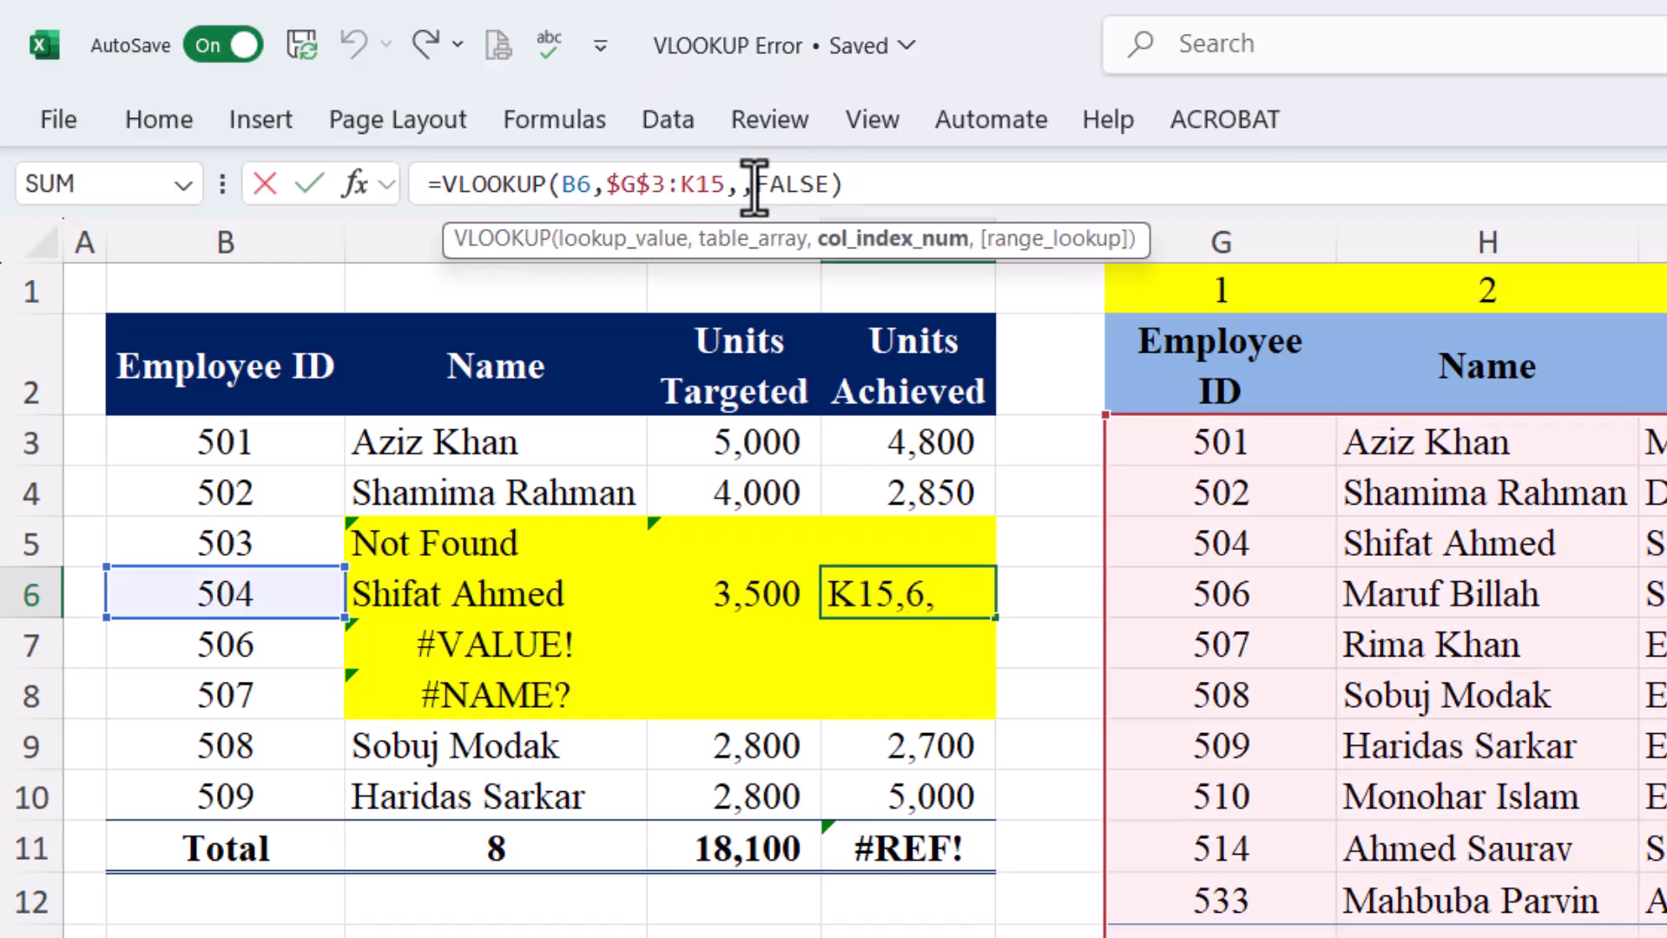
pyautogui.write('5')
pyautogui.press('Return')
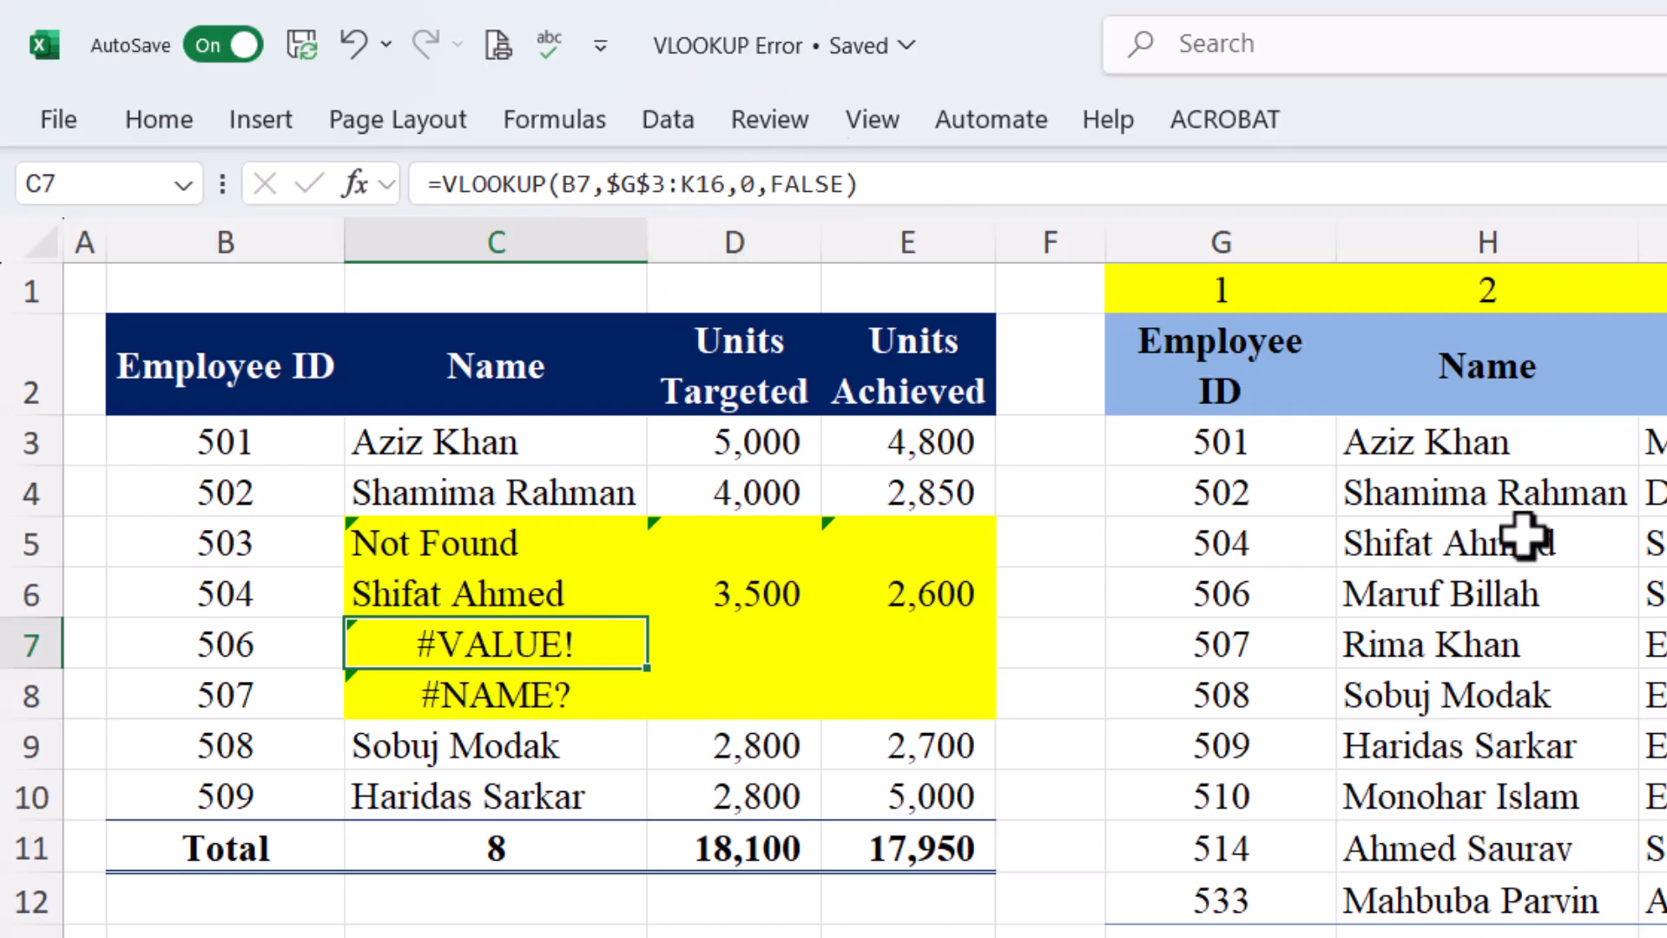
# Fix C7's invalid column index to 2 and fill D6:E6 down to row 7, giving 3,500 and 3,000
pyautogui.click(753, 183)
pyautogui.press('BackSpace')
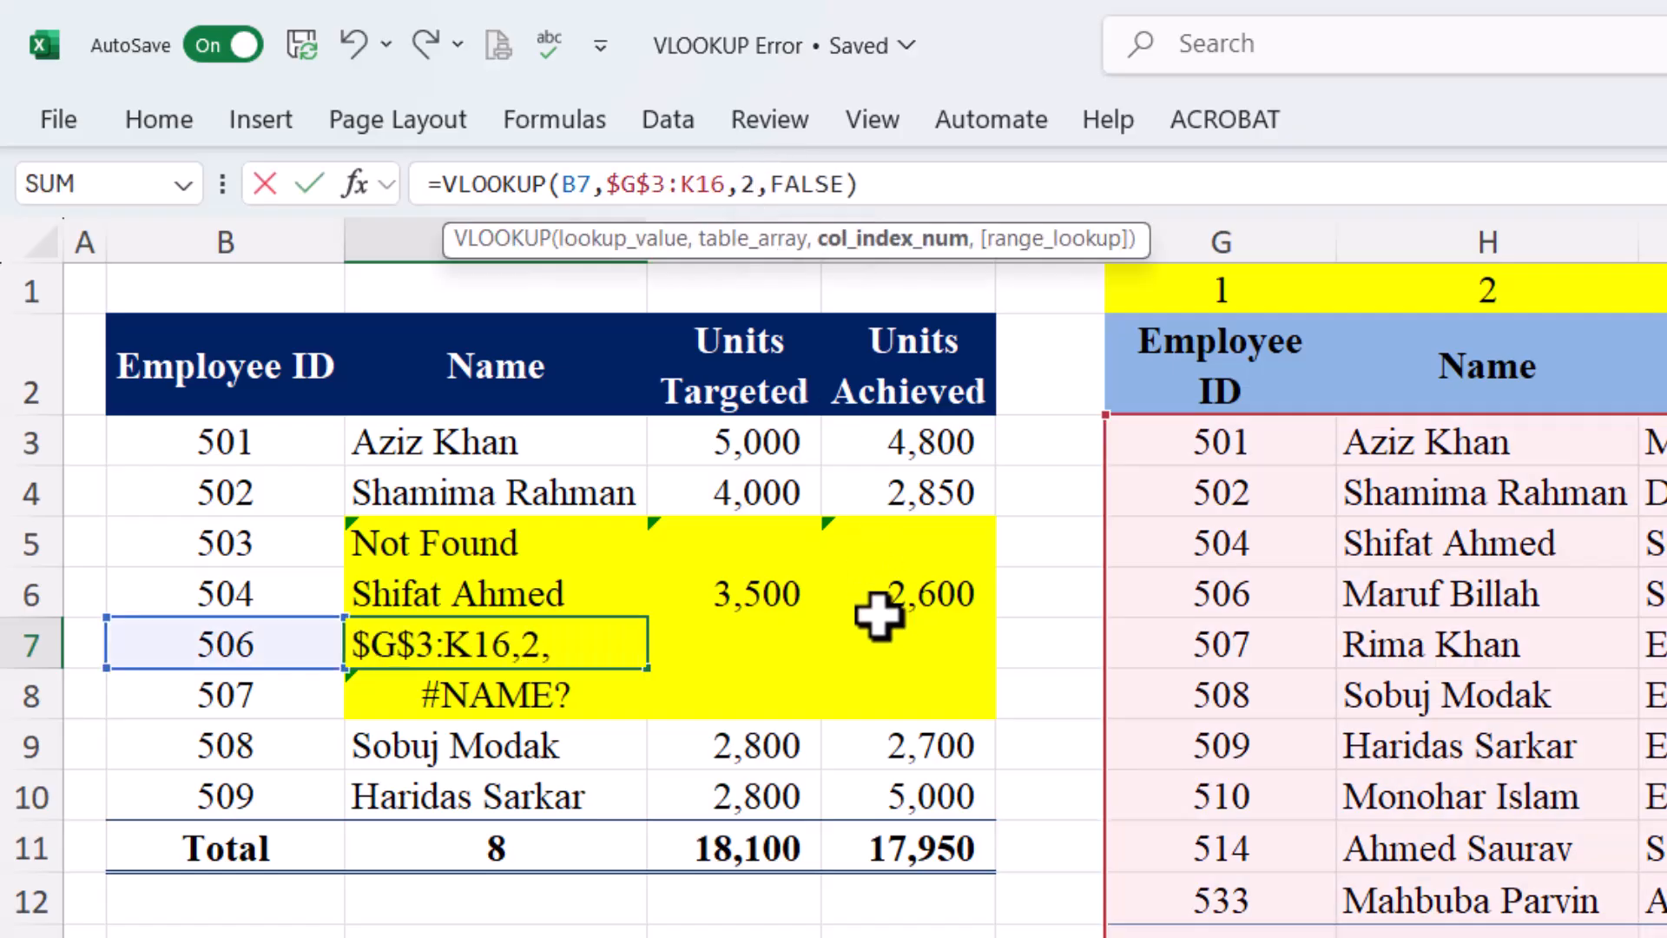
pyautogui.press('Tab')
pyautogui.moveTo(768, 589); pyautogui.dragTo(908, 591)
pyautogui.moveTo(996, 619); pyautogui.dragTo(998, 667)
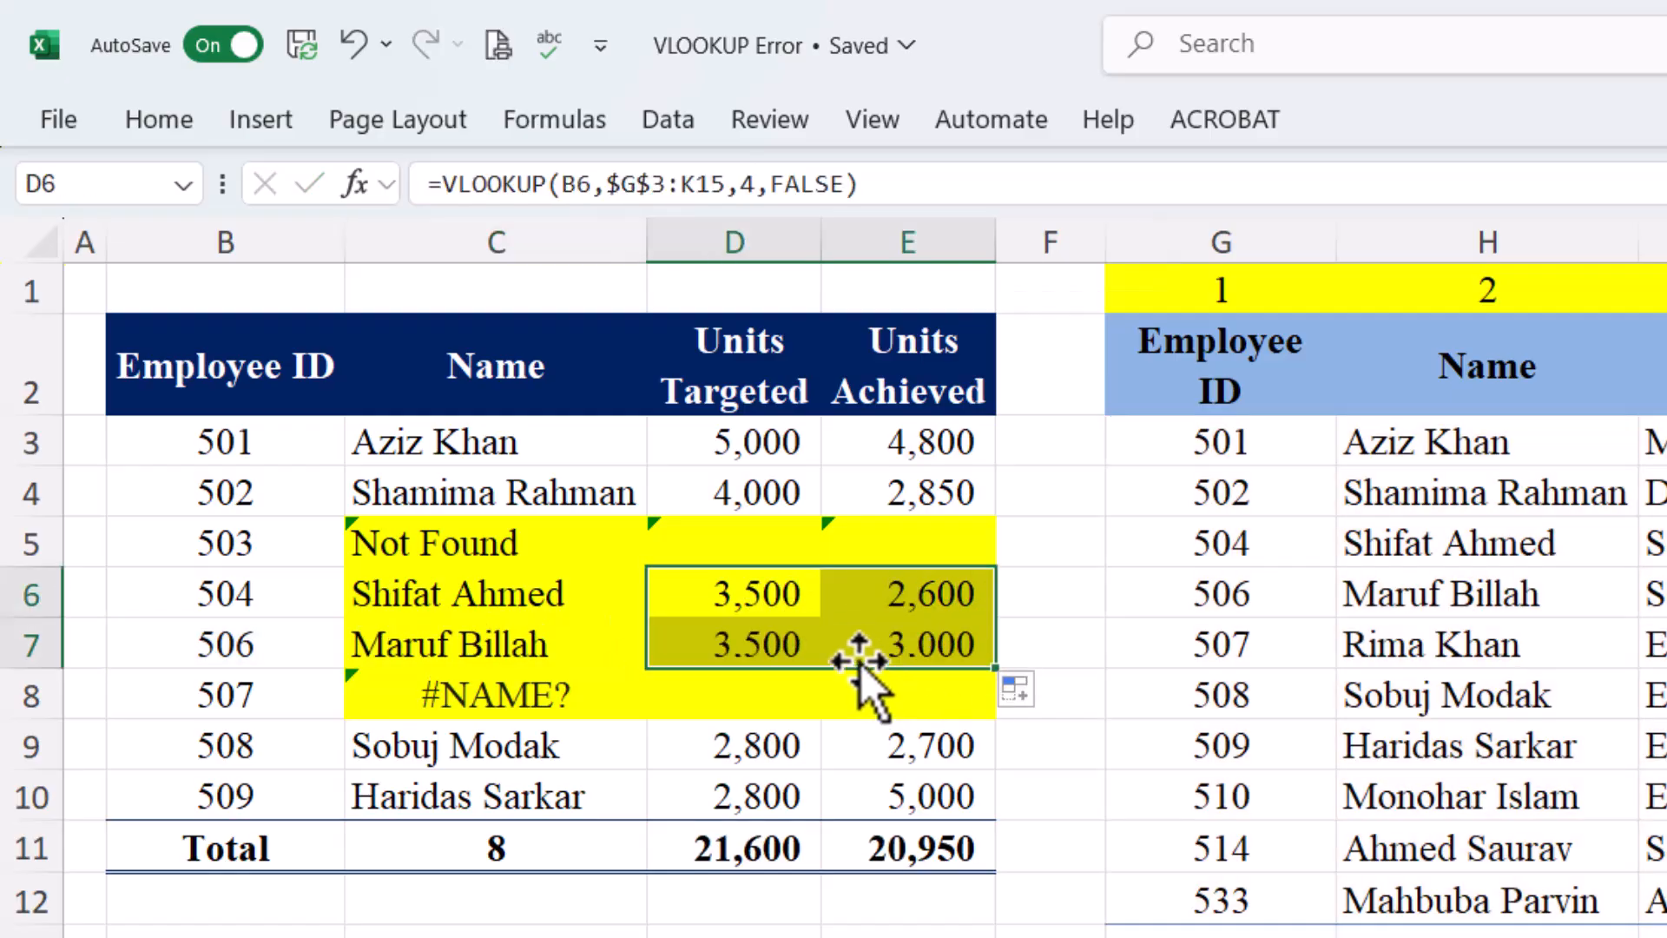
pyautogui.click(755, 643)
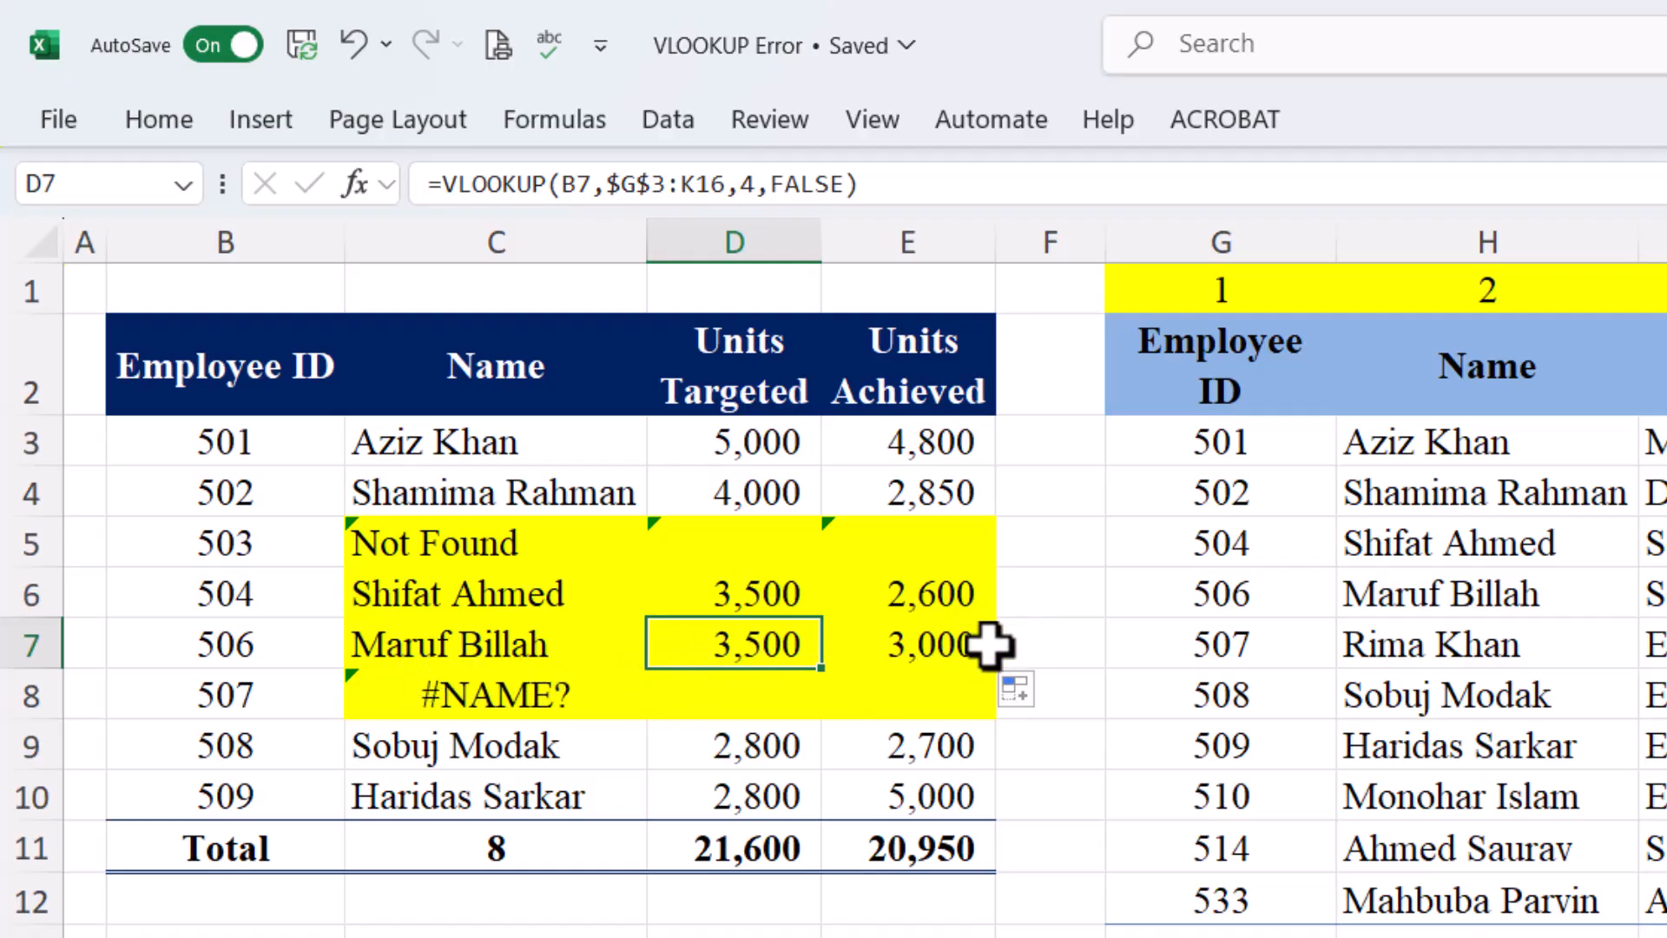
pyautogui.moveTo(1389, 595); pyautogui.dragTo(1662, 595)
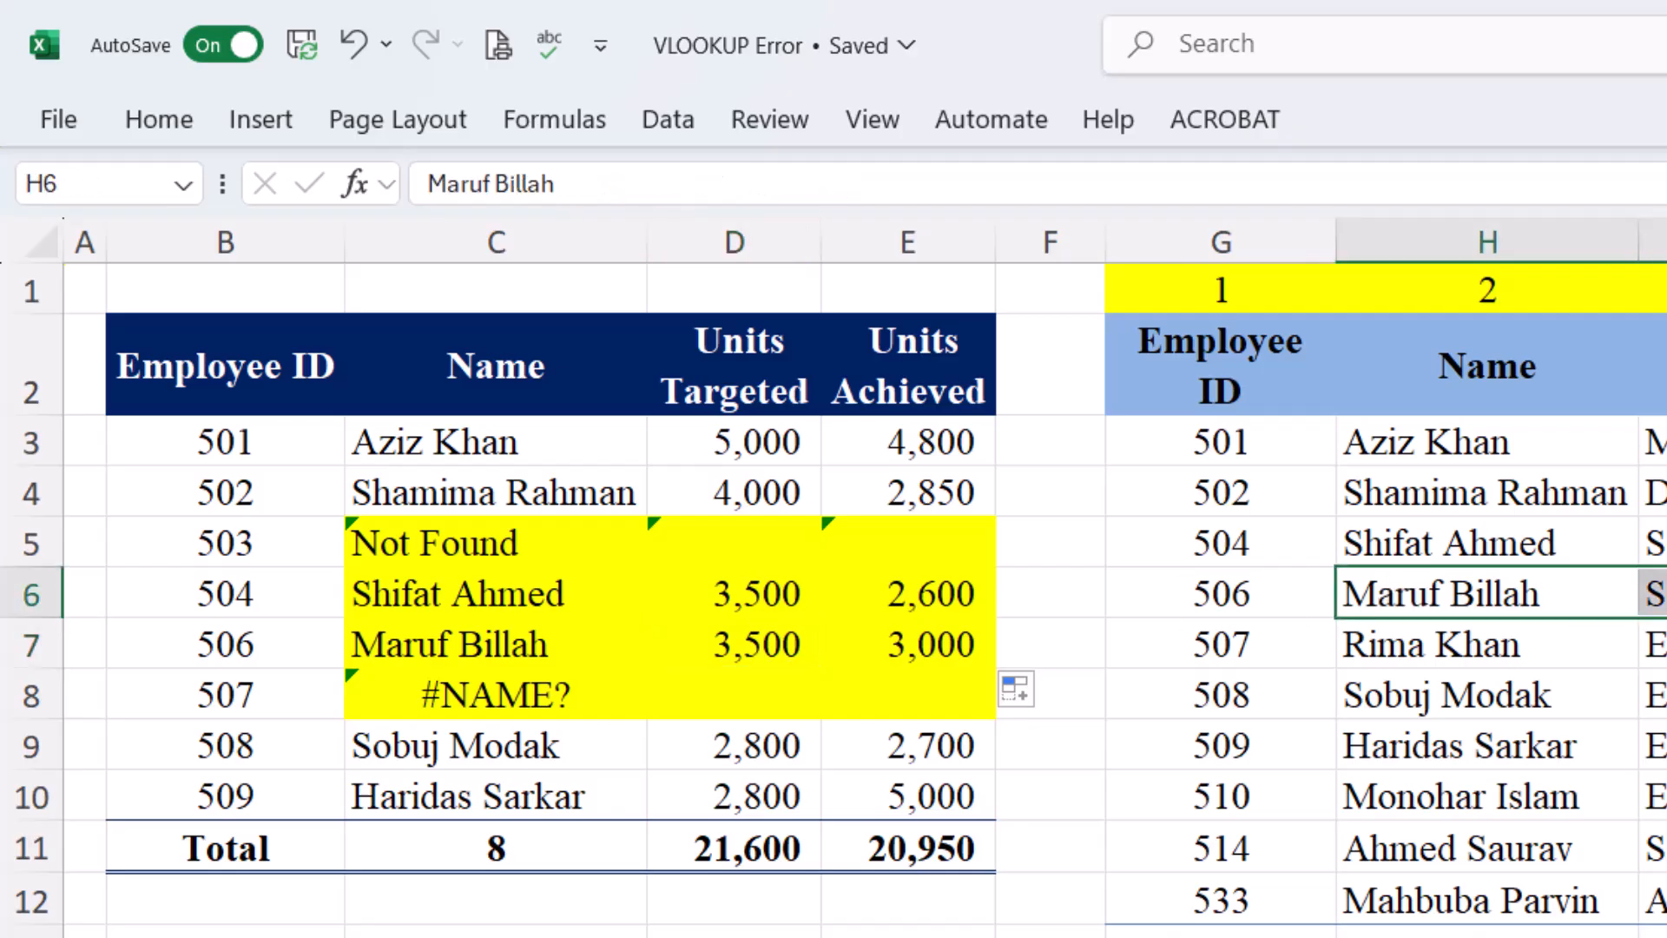
pyautogui.click(488, 710)
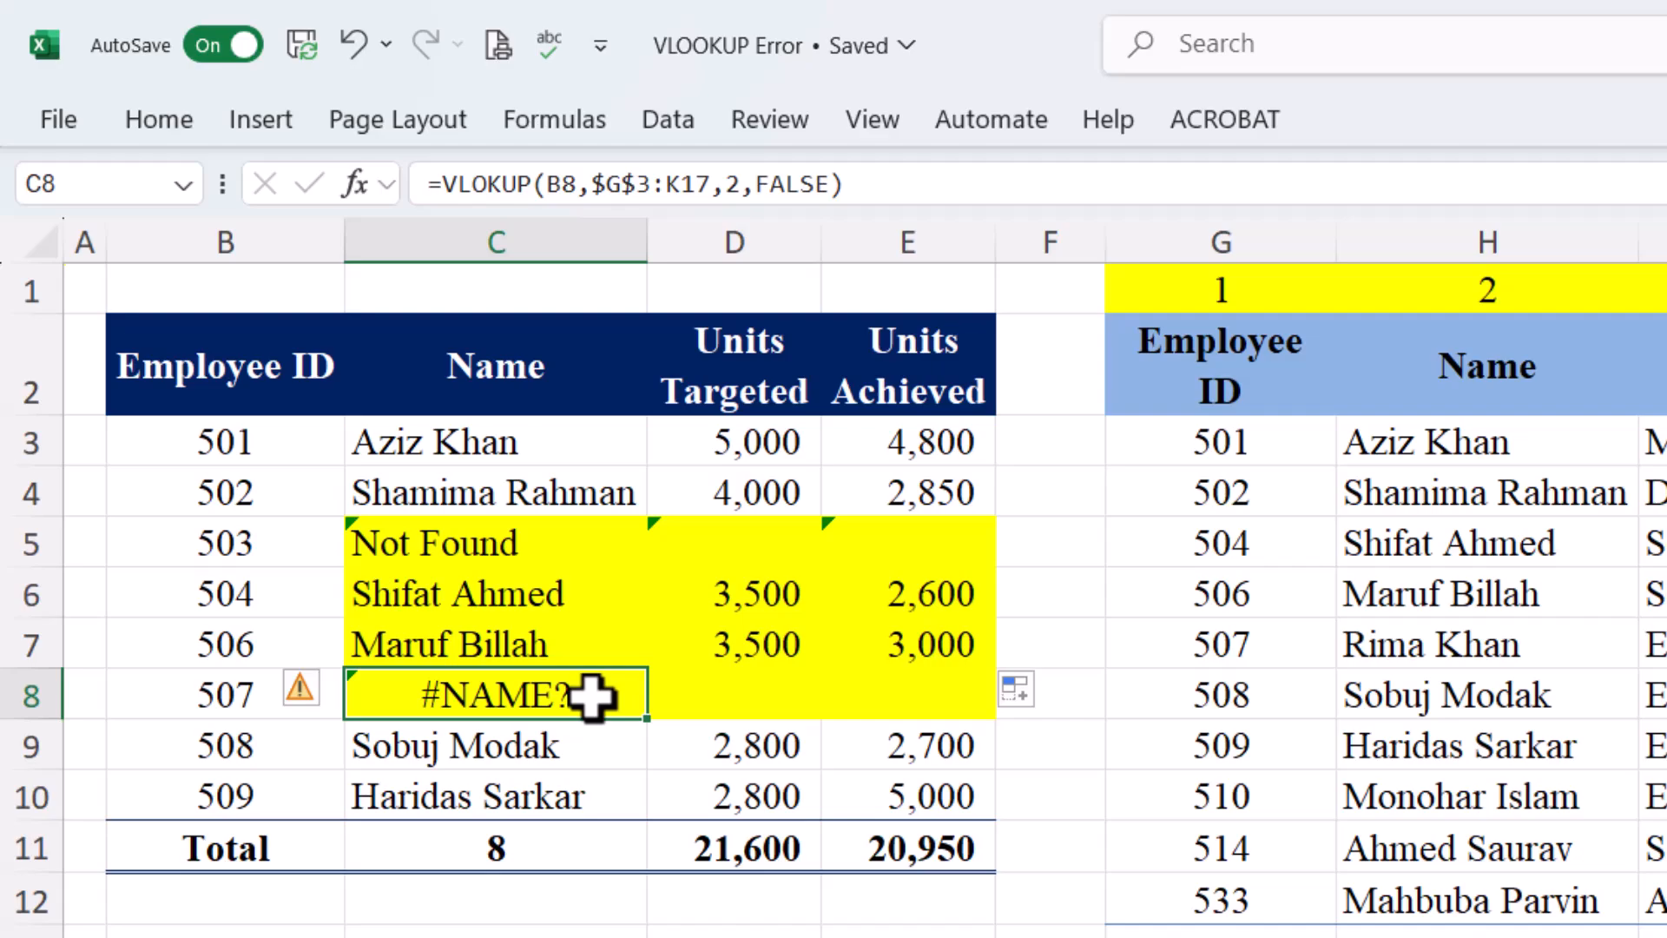
# Copy C8's lookup formula text into D8 and E8
pyautogui.moveTo(903, 184); pyautogui.dragTo(160, 200)
pyautogui.hotkey('ctrl', 'c')
pyautogui.press('Tab')
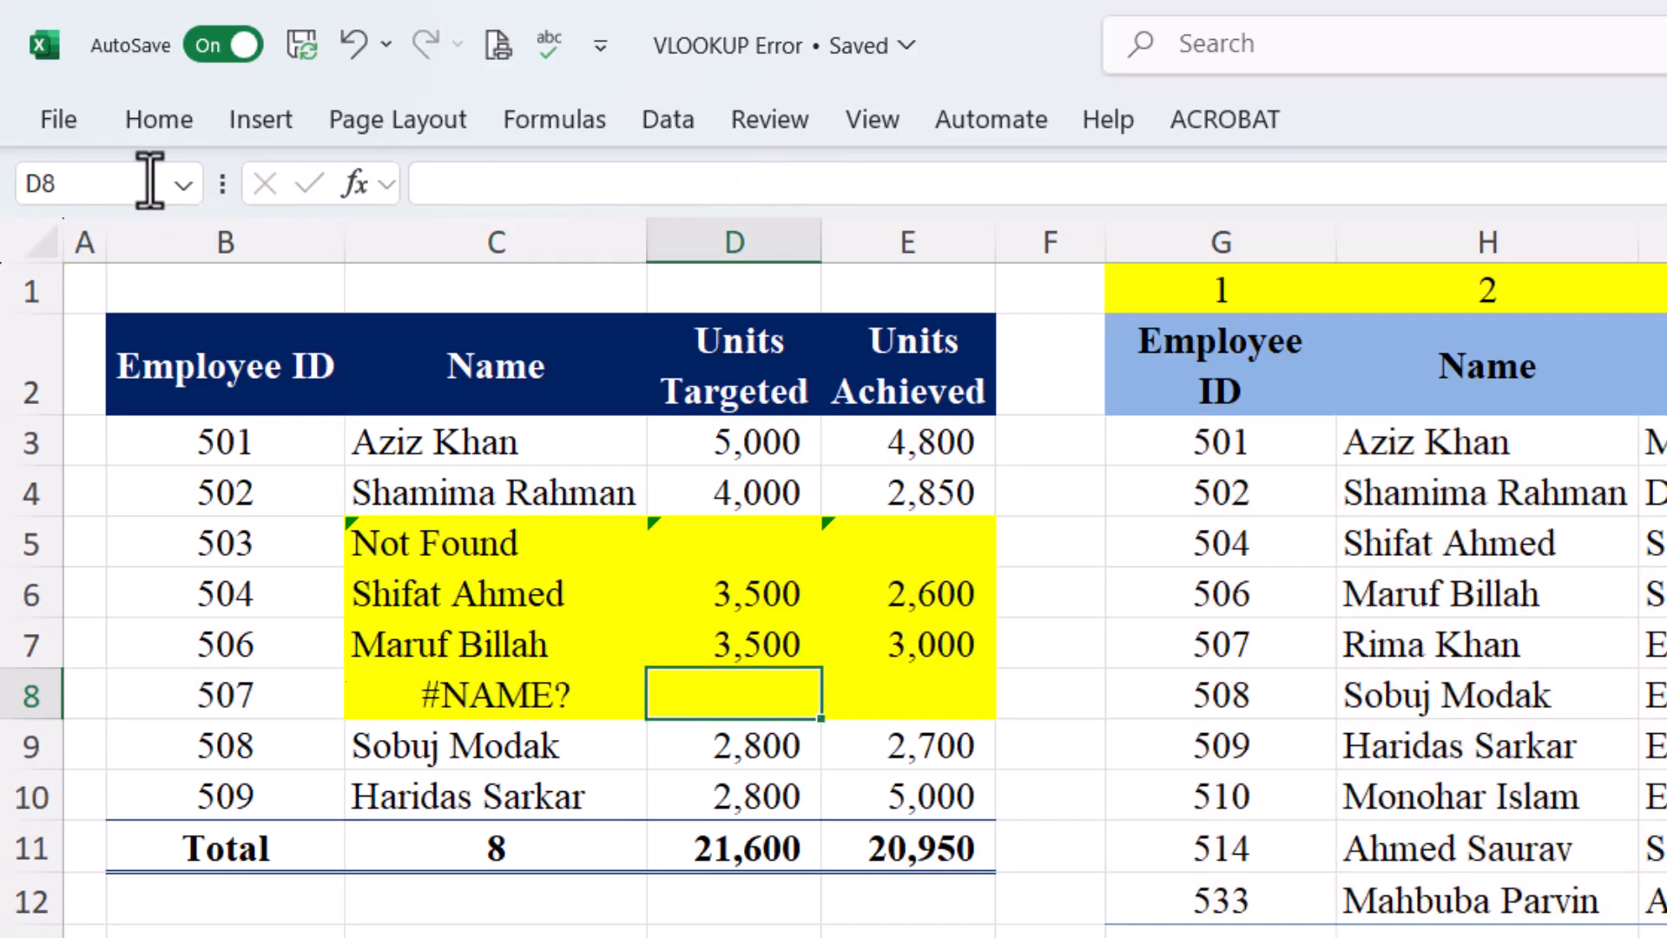
pyautogui.click(443, 187)
pyautogui.hotkey('ctrl', 'v')
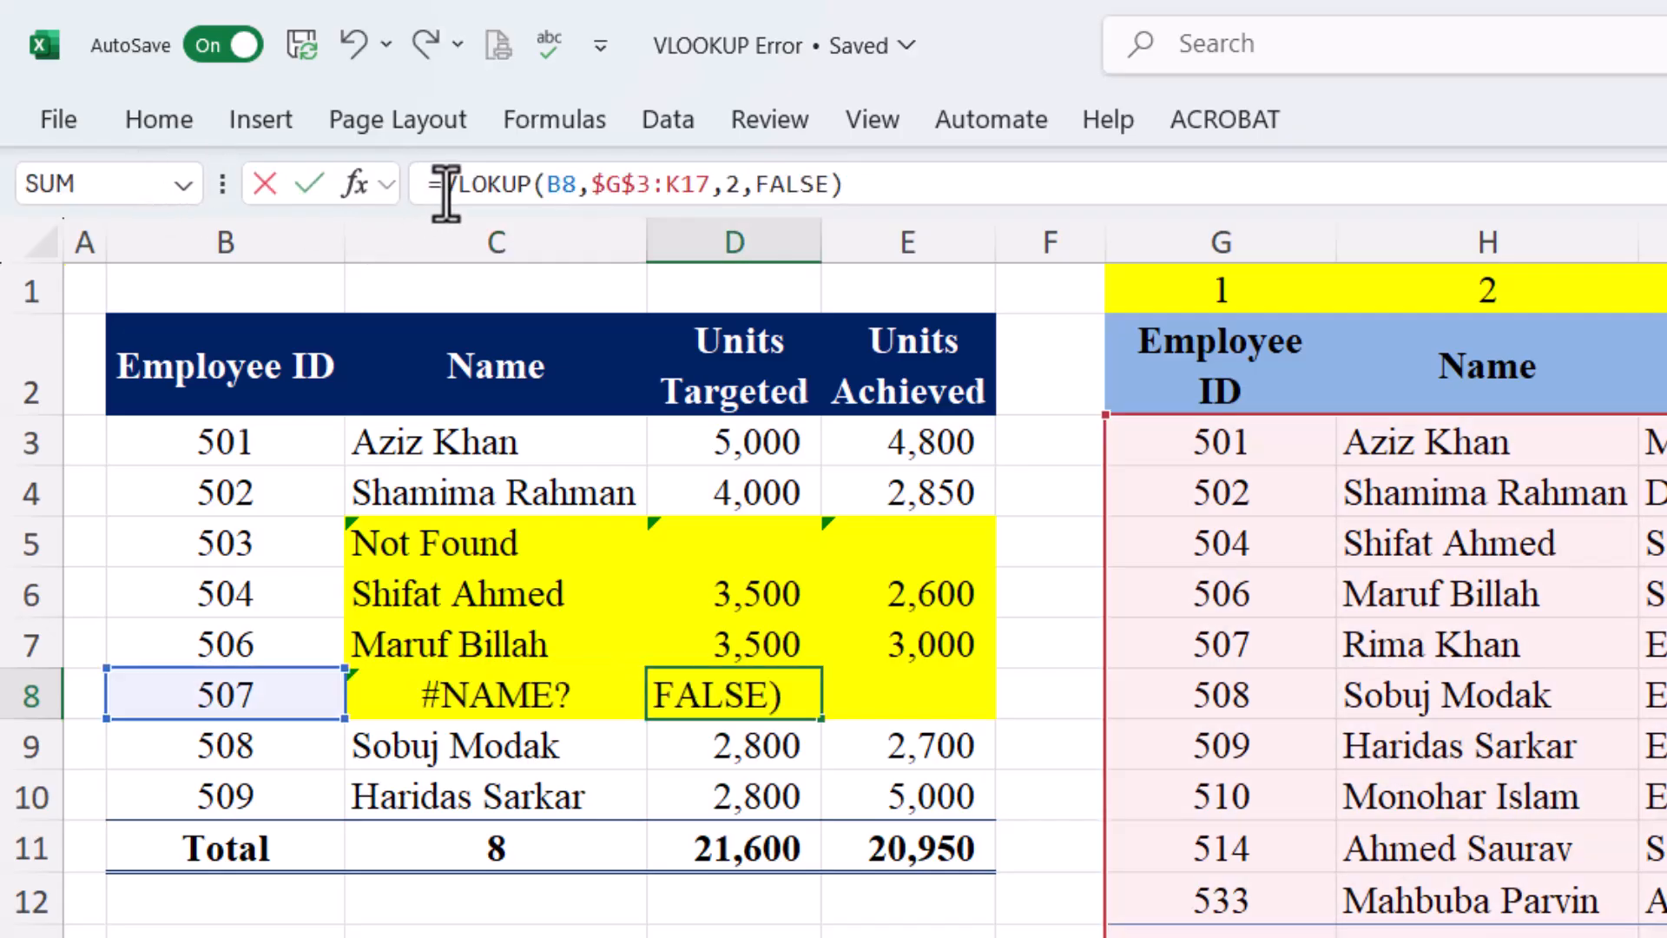
pyautogui.press('Tab')
pyautogui.hotkey('ctrl', 'v')
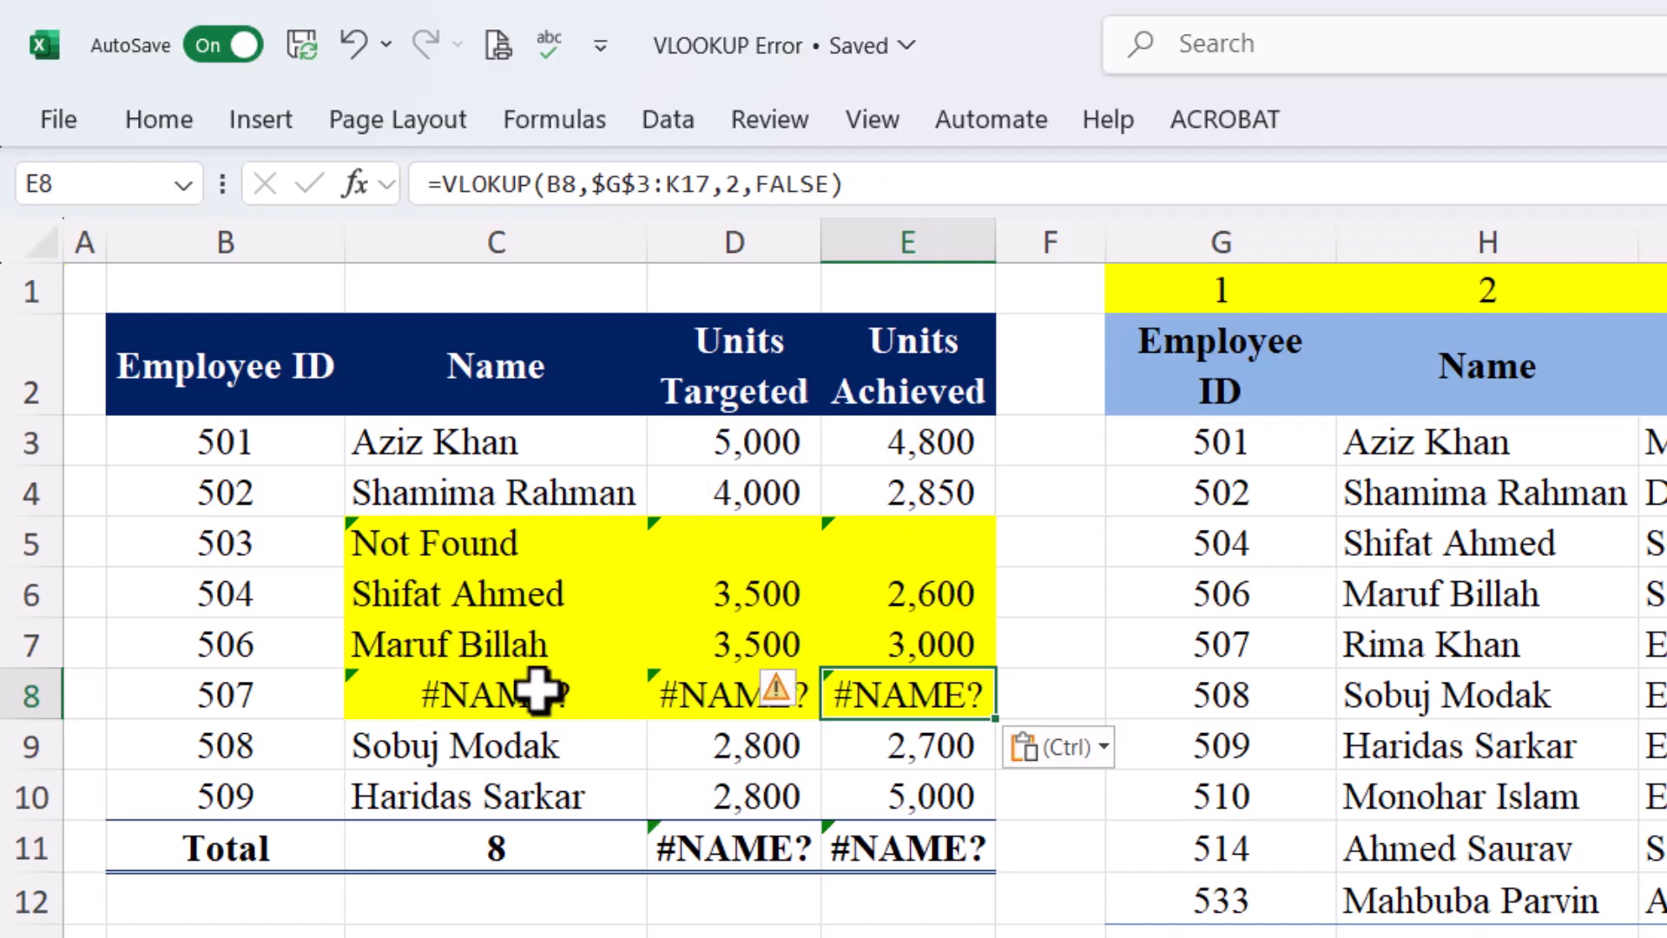
# Correct VLOKUP to VLOOKUP in C8's name lookup for employee 507
pyautogui.click(548, 692)
pyautogui.click(488, 183)
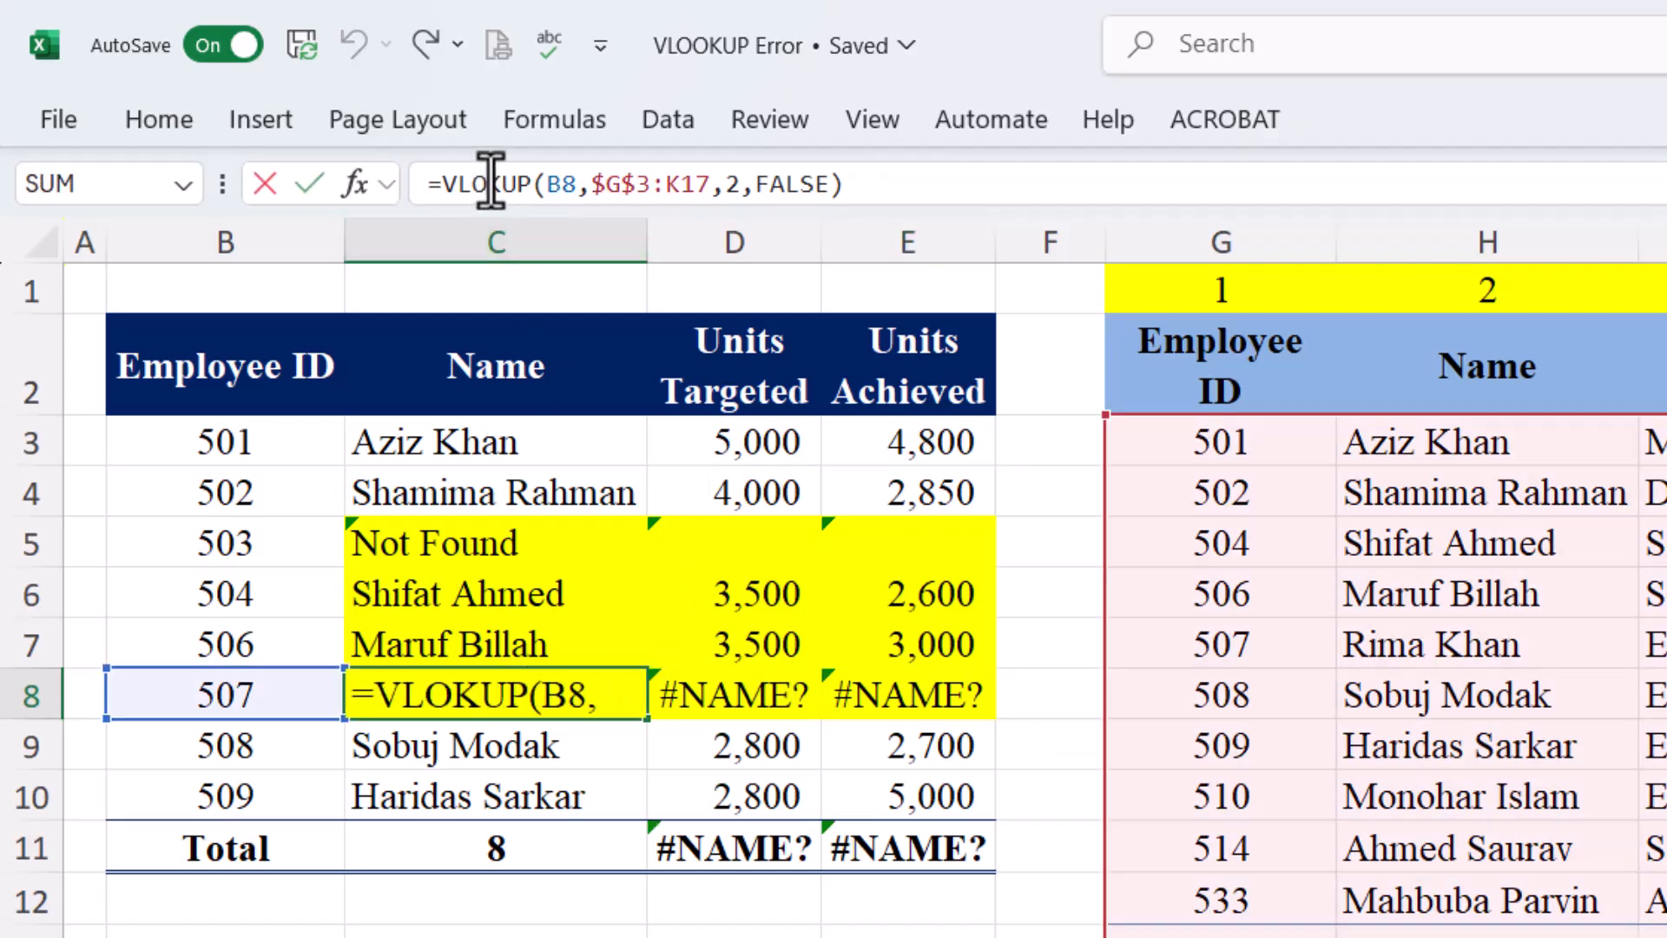
pyautogui.write('o')
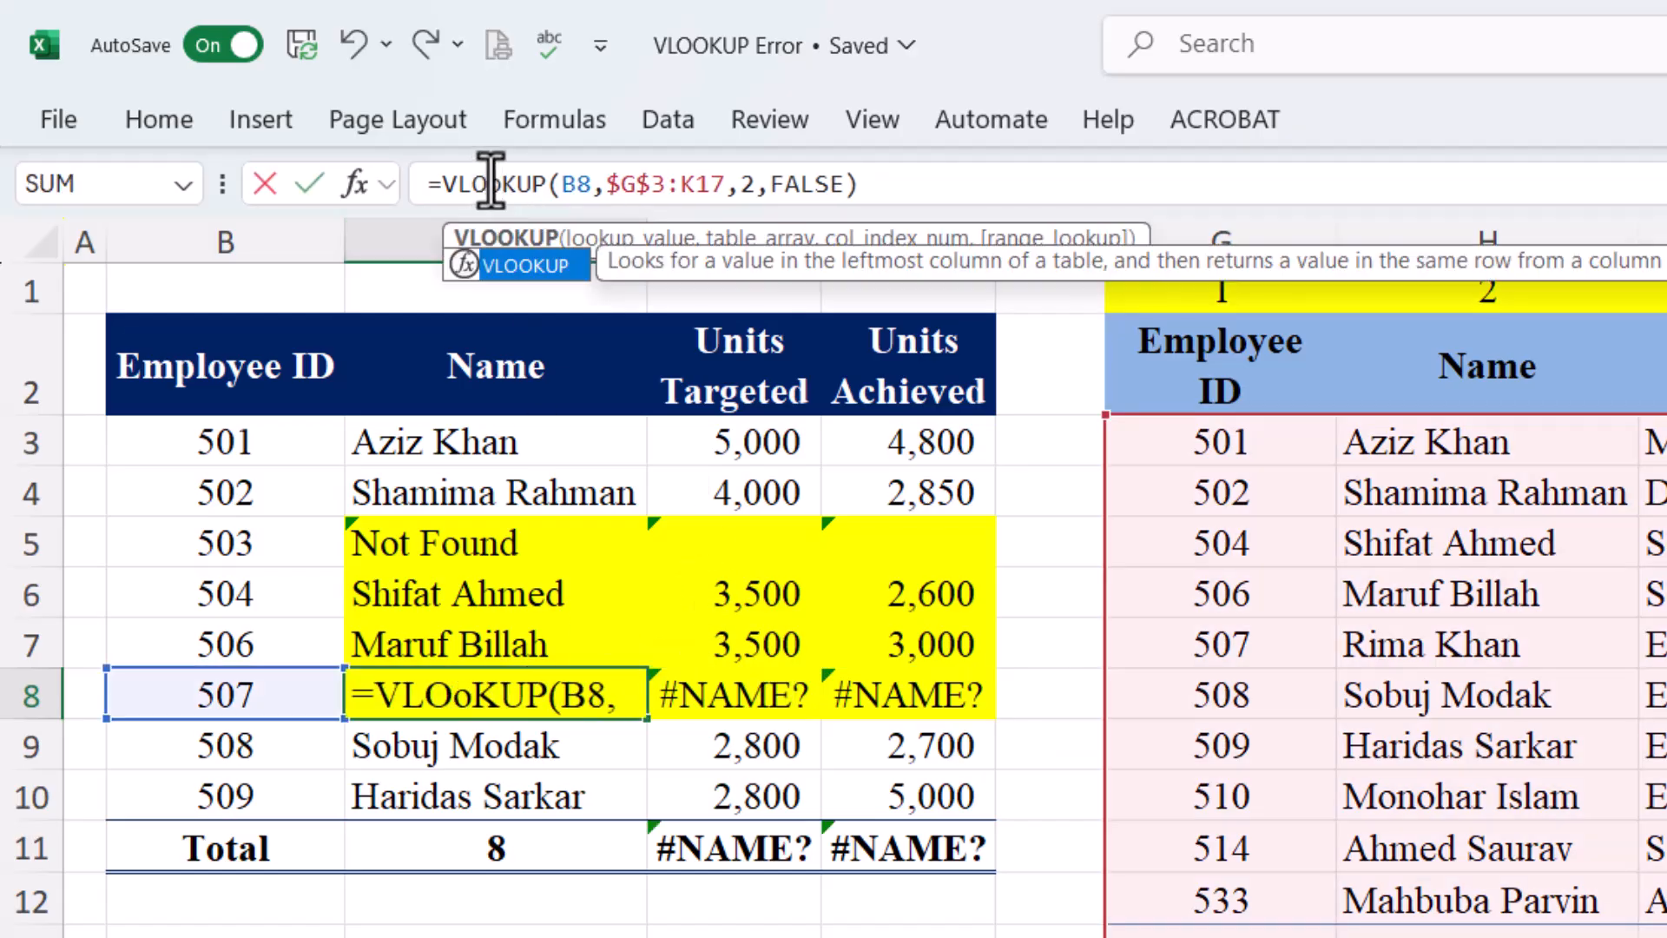
pyautogui.press('Tab')
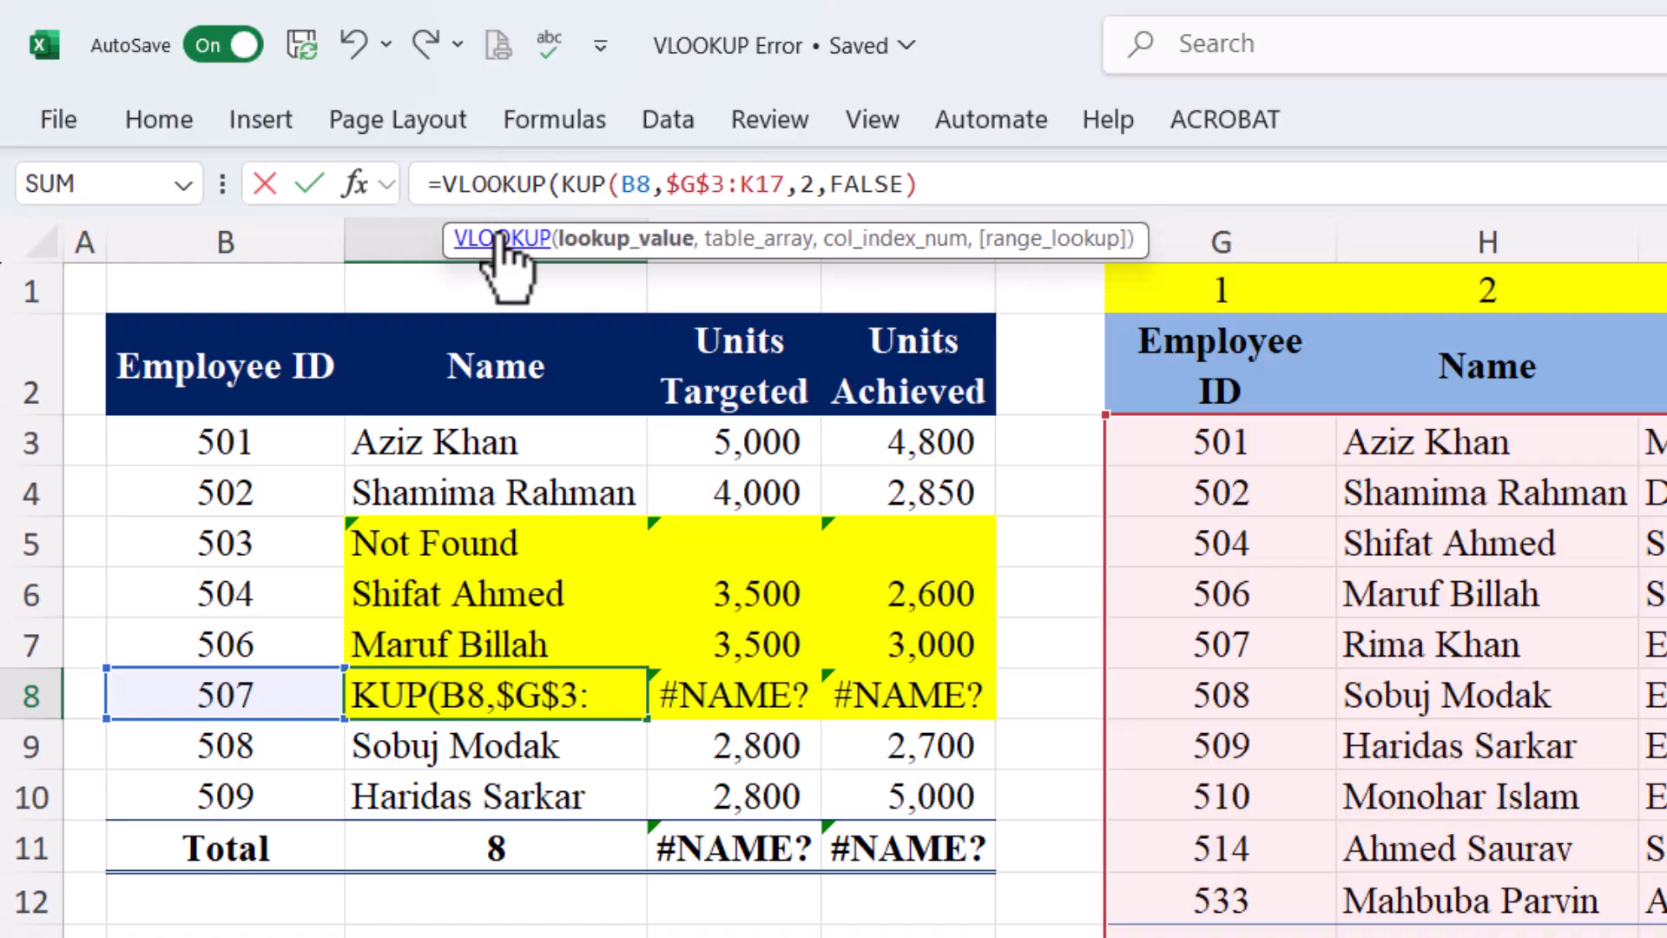
pyautogui.hotkey('ctrl', 'z')
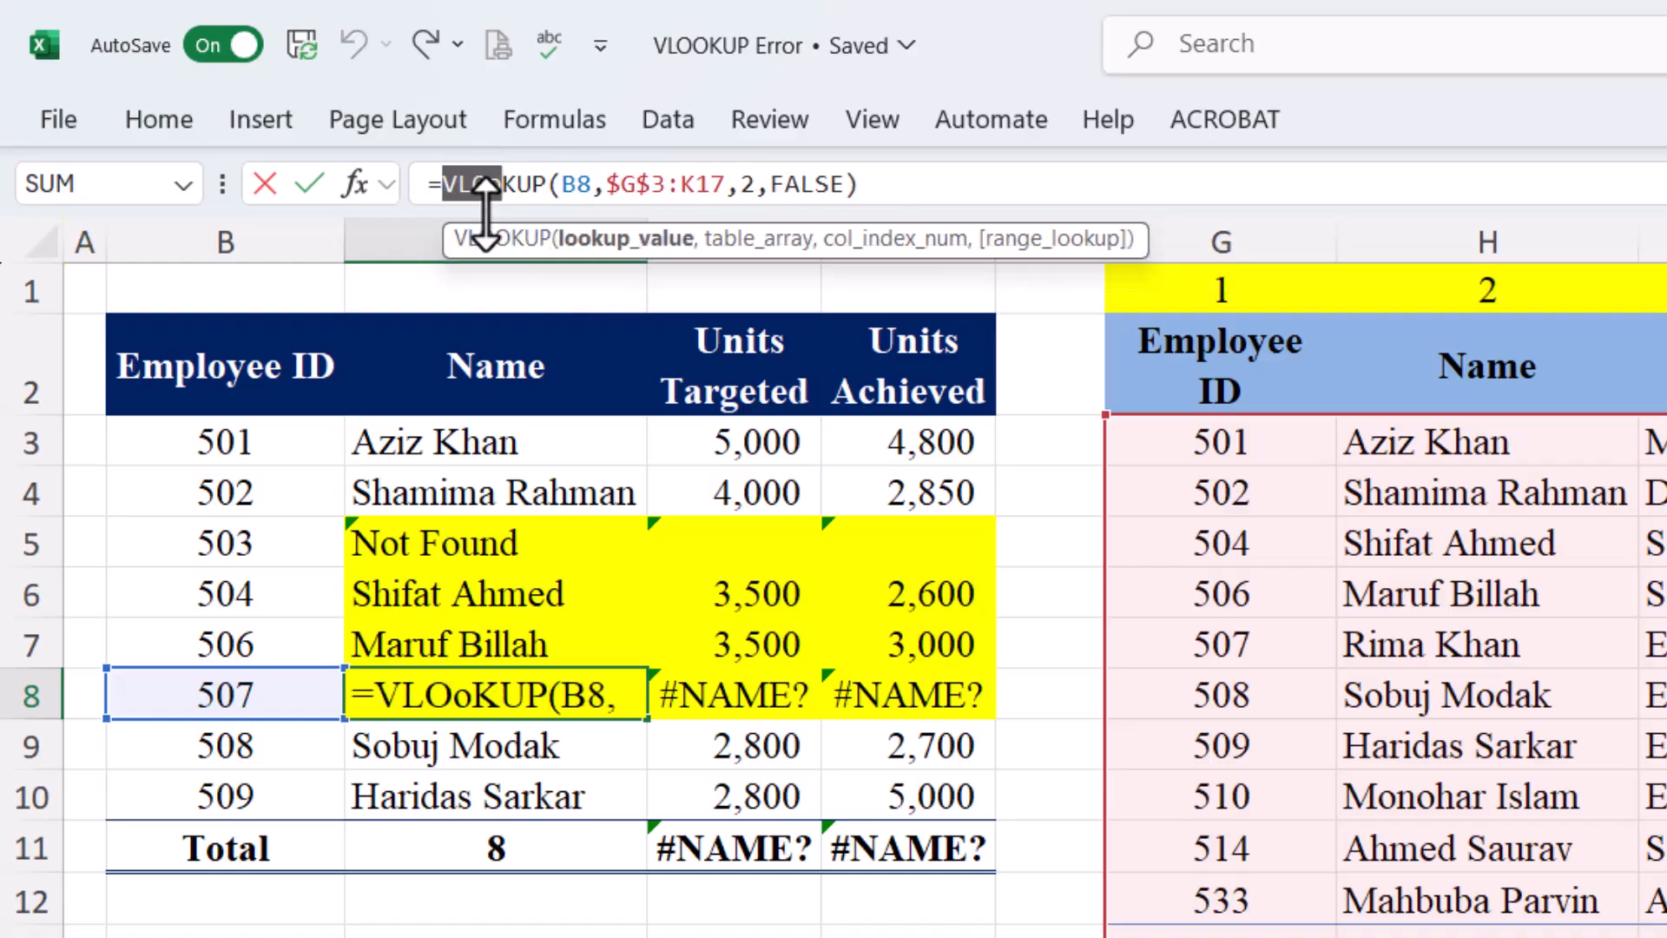
pyautogui.press('Return')
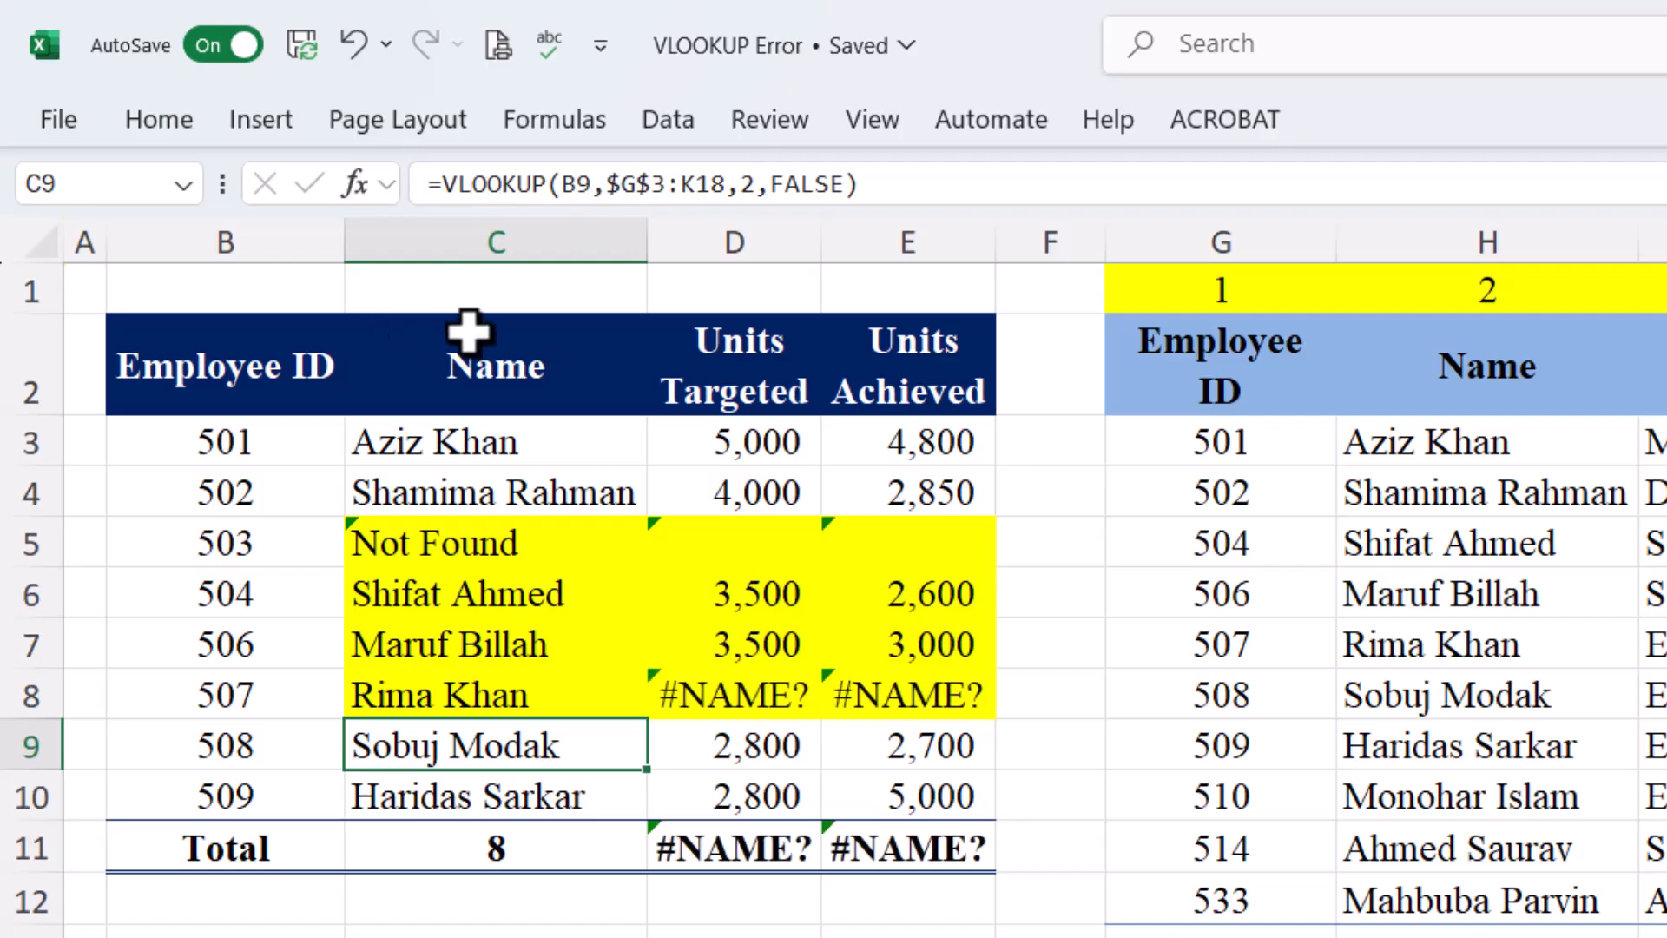
# Fix D8's spelling to VLOOKUP with column index 4, returning 2,800
pyautogui.click(734, 691)
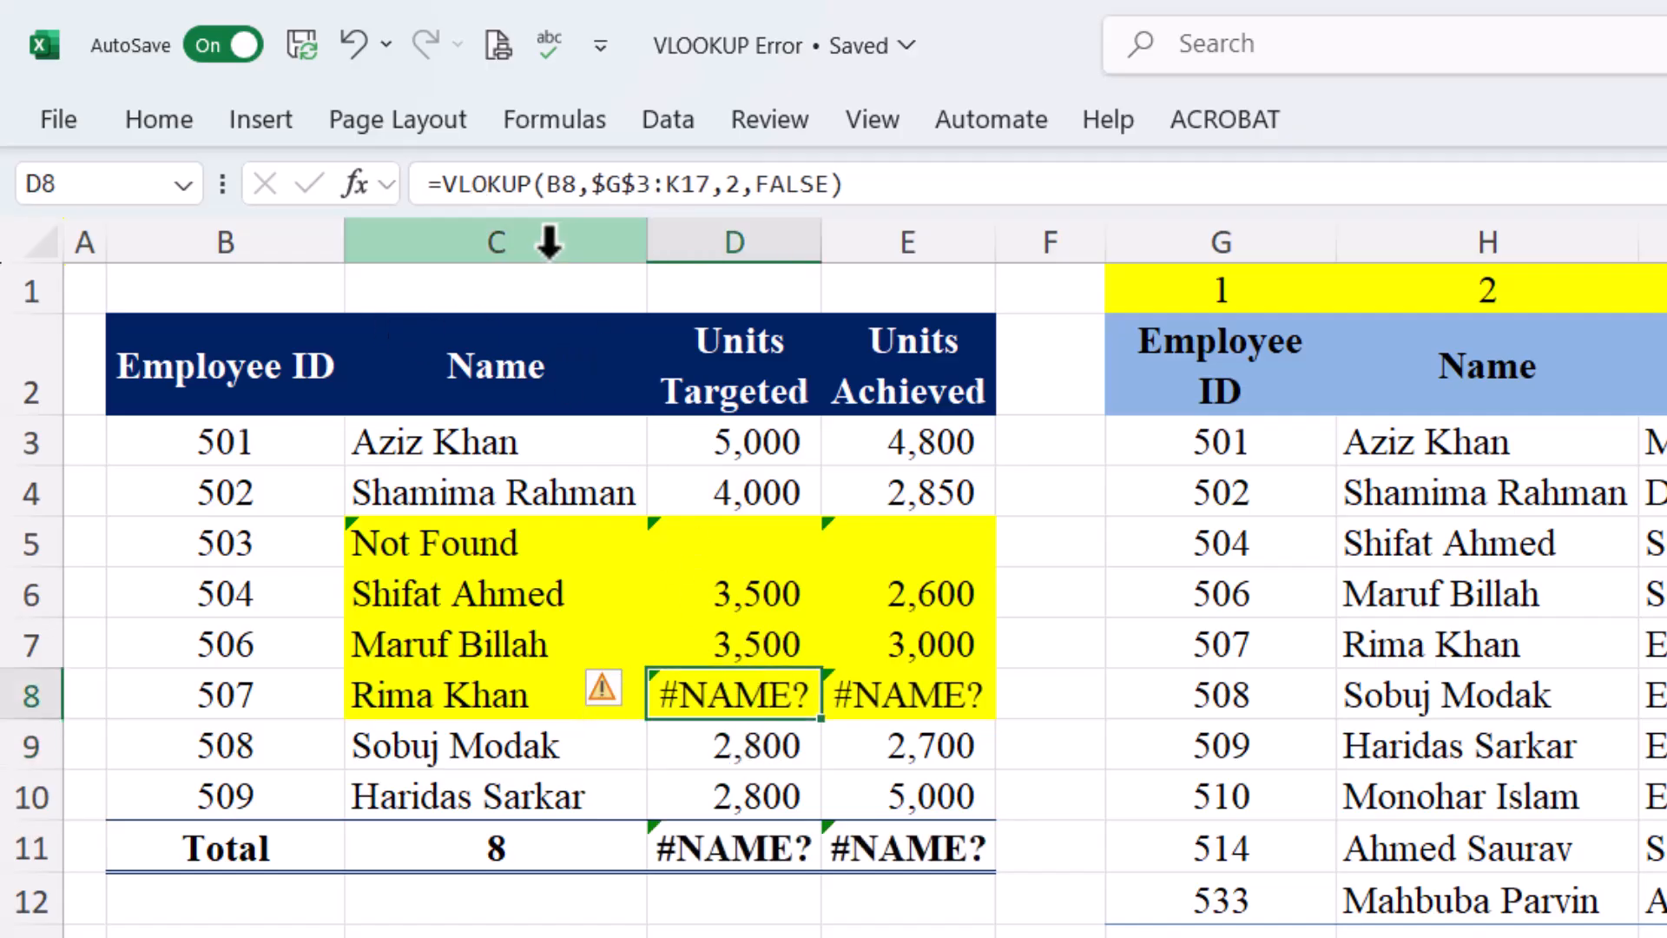
pyautogui.click(480, 184)
pyautogui.write('o')
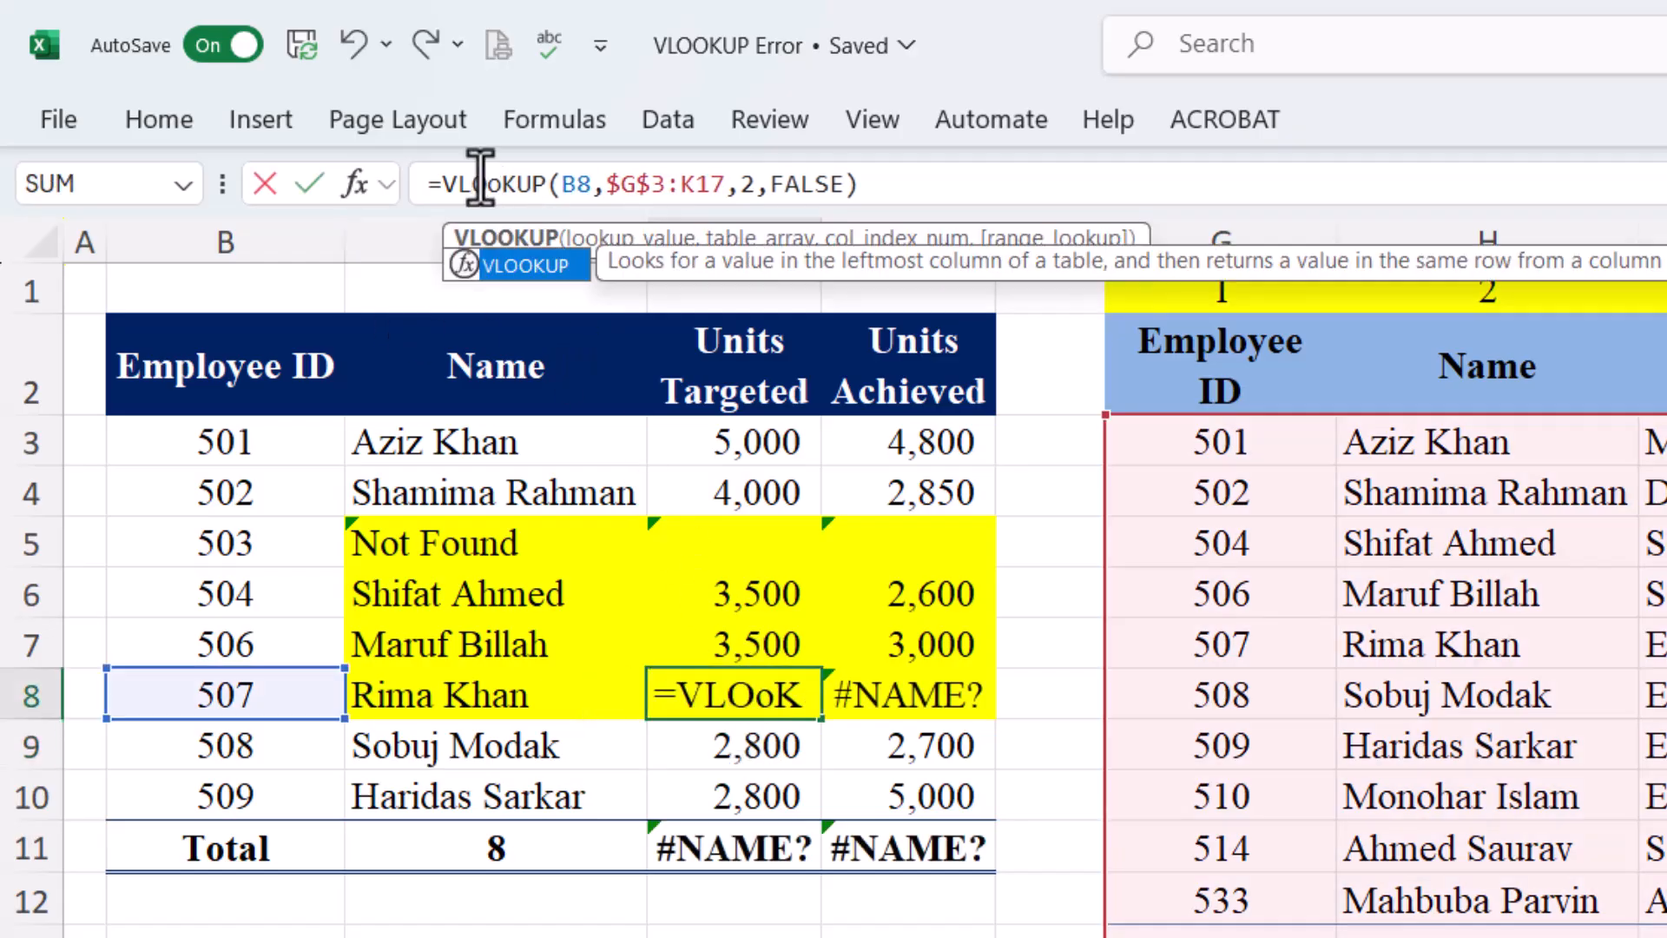
pyautogui.press('Return')
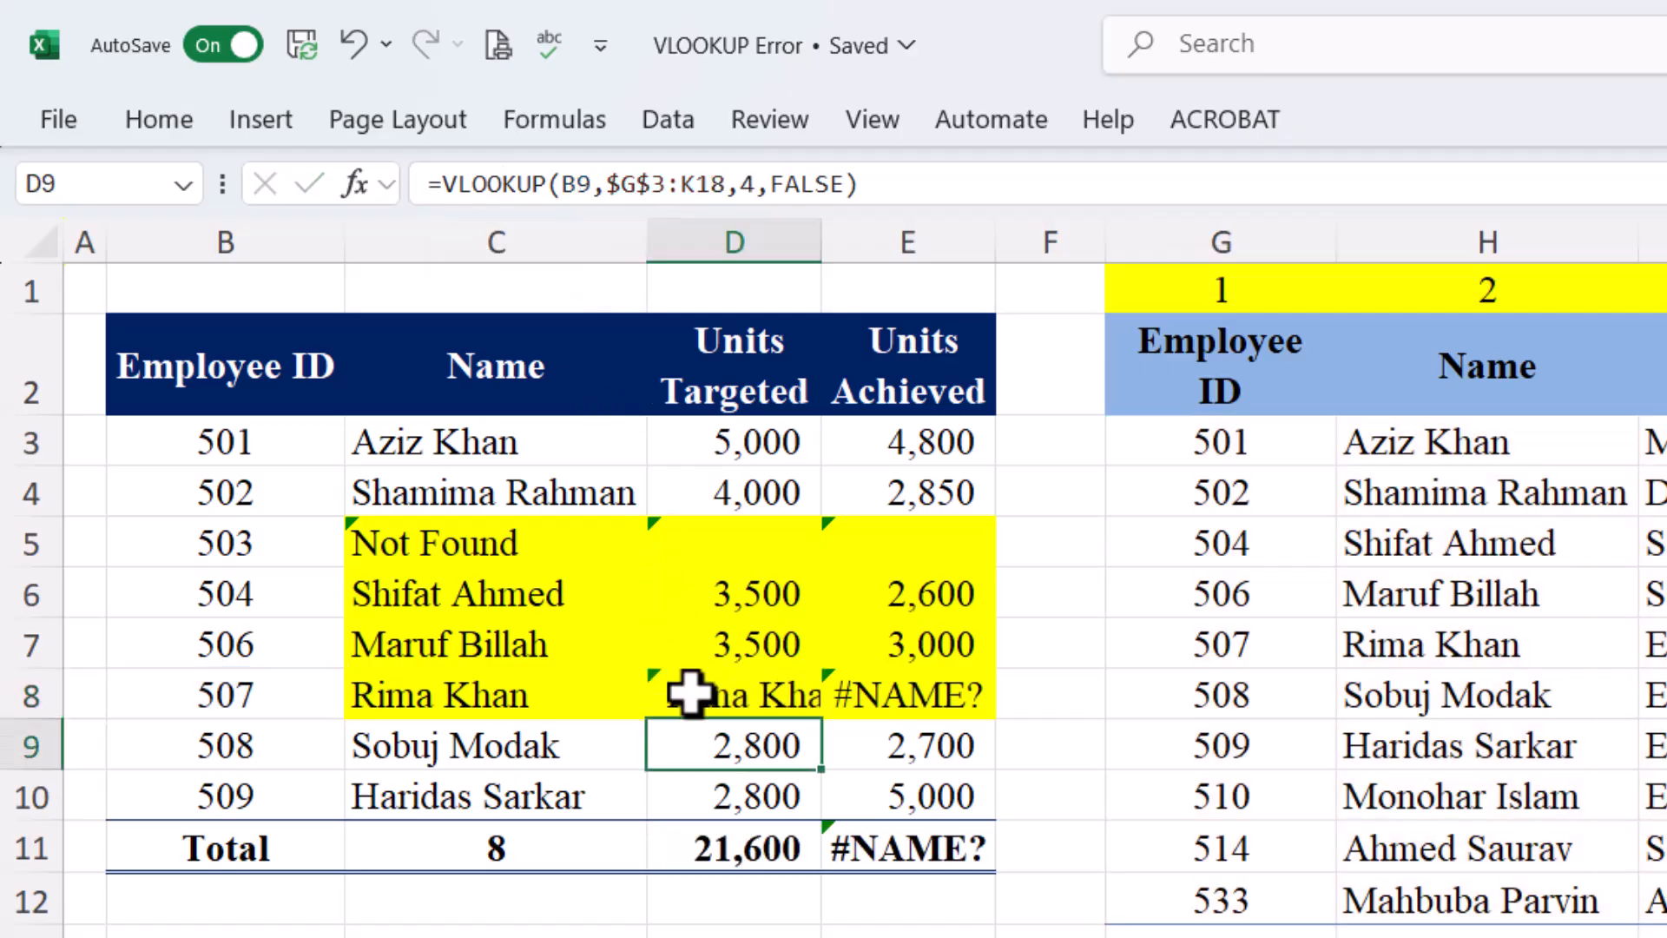
pyautogui.click(776, 692)
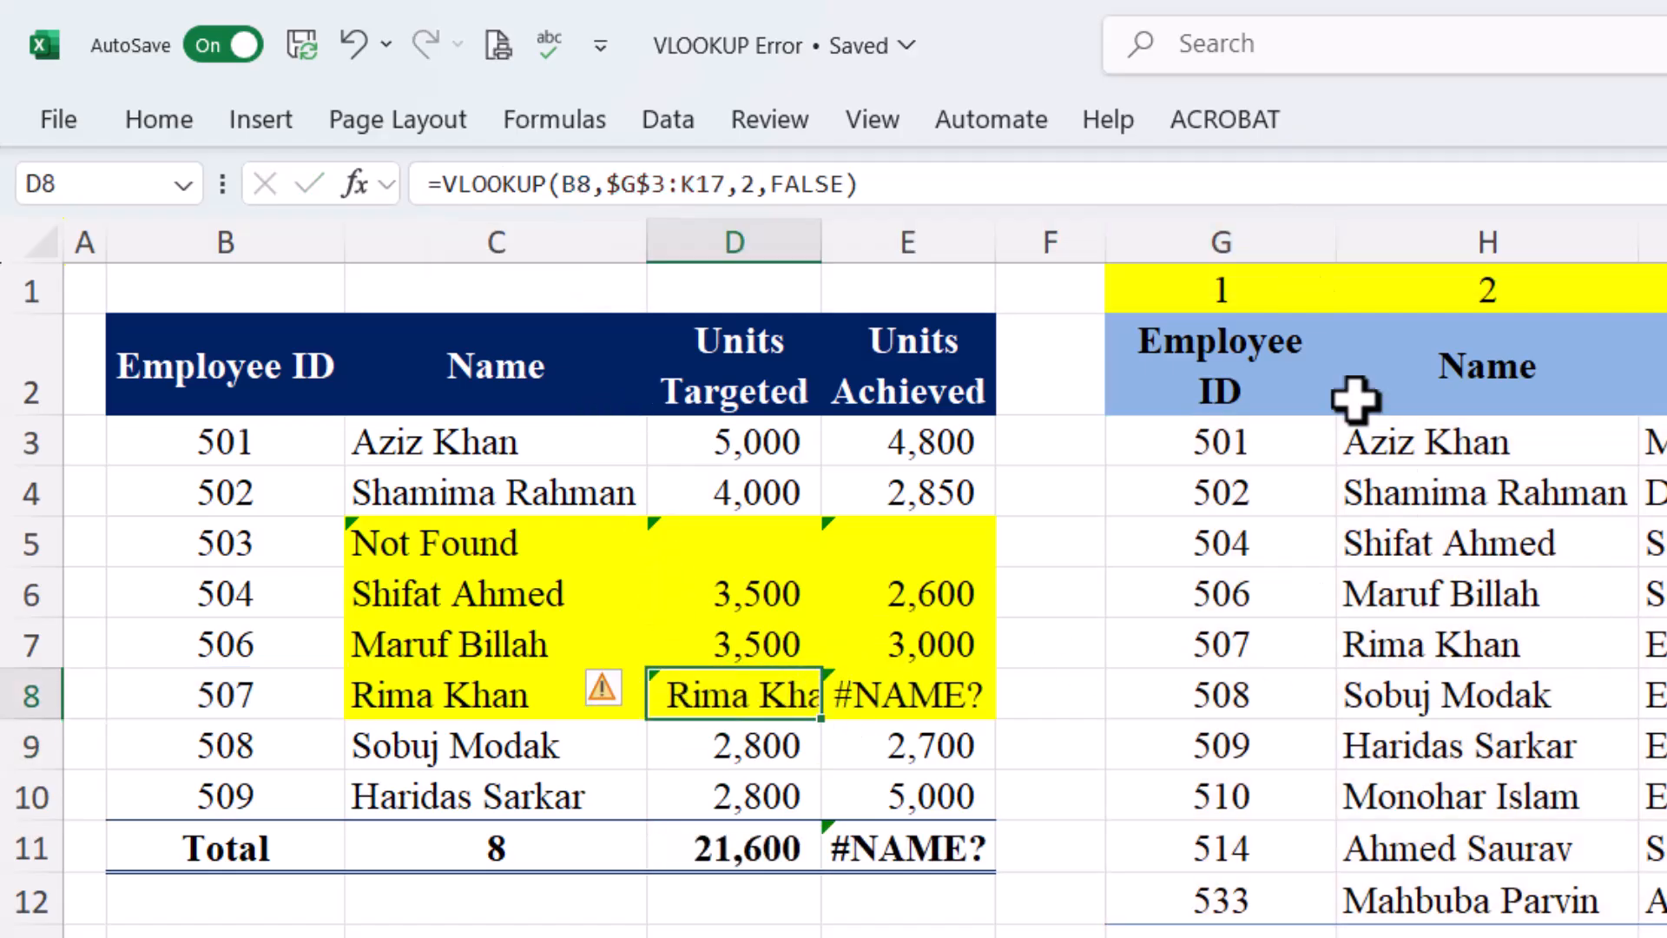
pyautogui.click(751, 184)
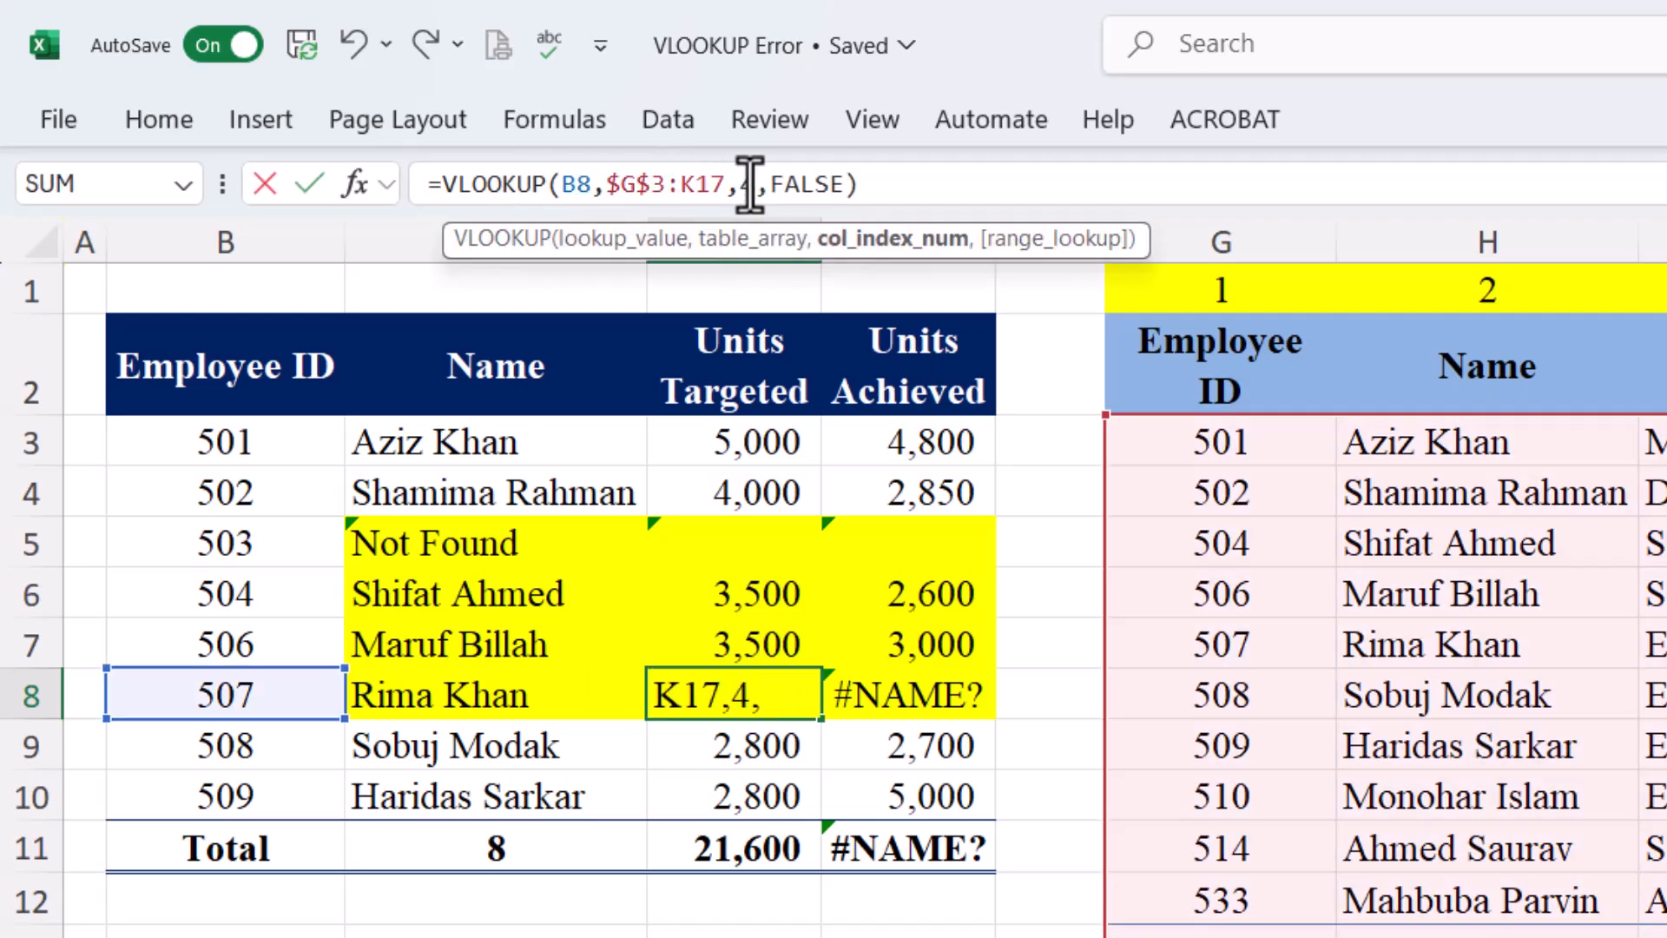
pyautogui.write('4')
pyautogui.press('Return')
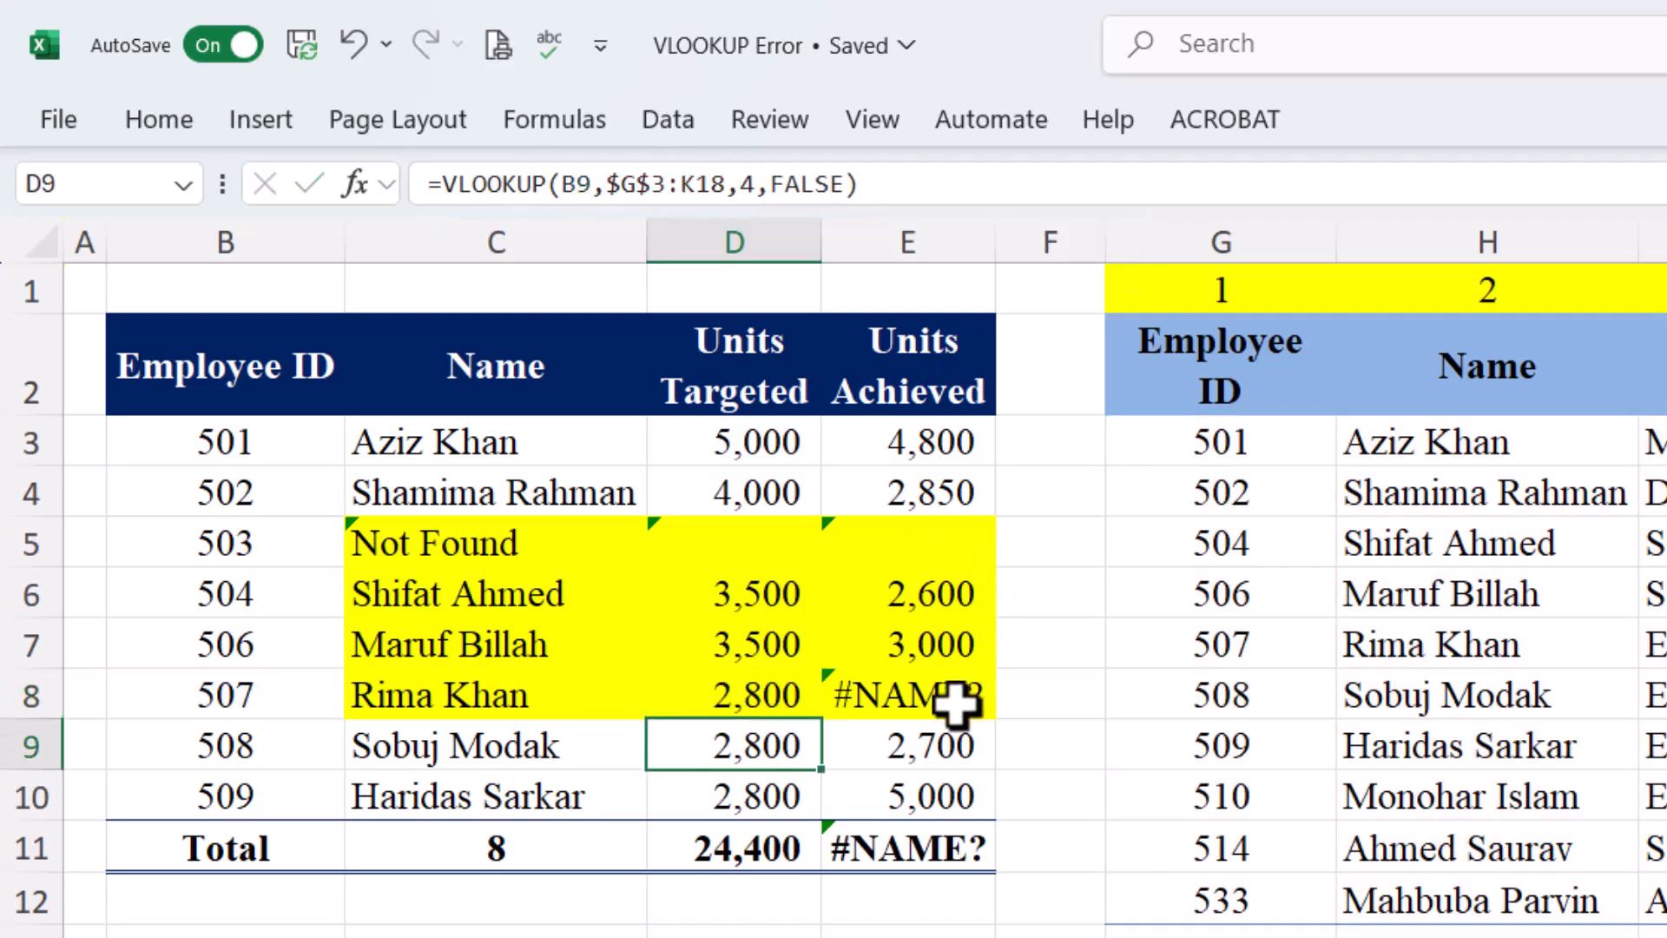
# Fix E8's spelling with column index 5, returning 4,300 and totals 24,400 and 25,250
pyautogui.click(960, 700)
pyautogui.click(488, 186)
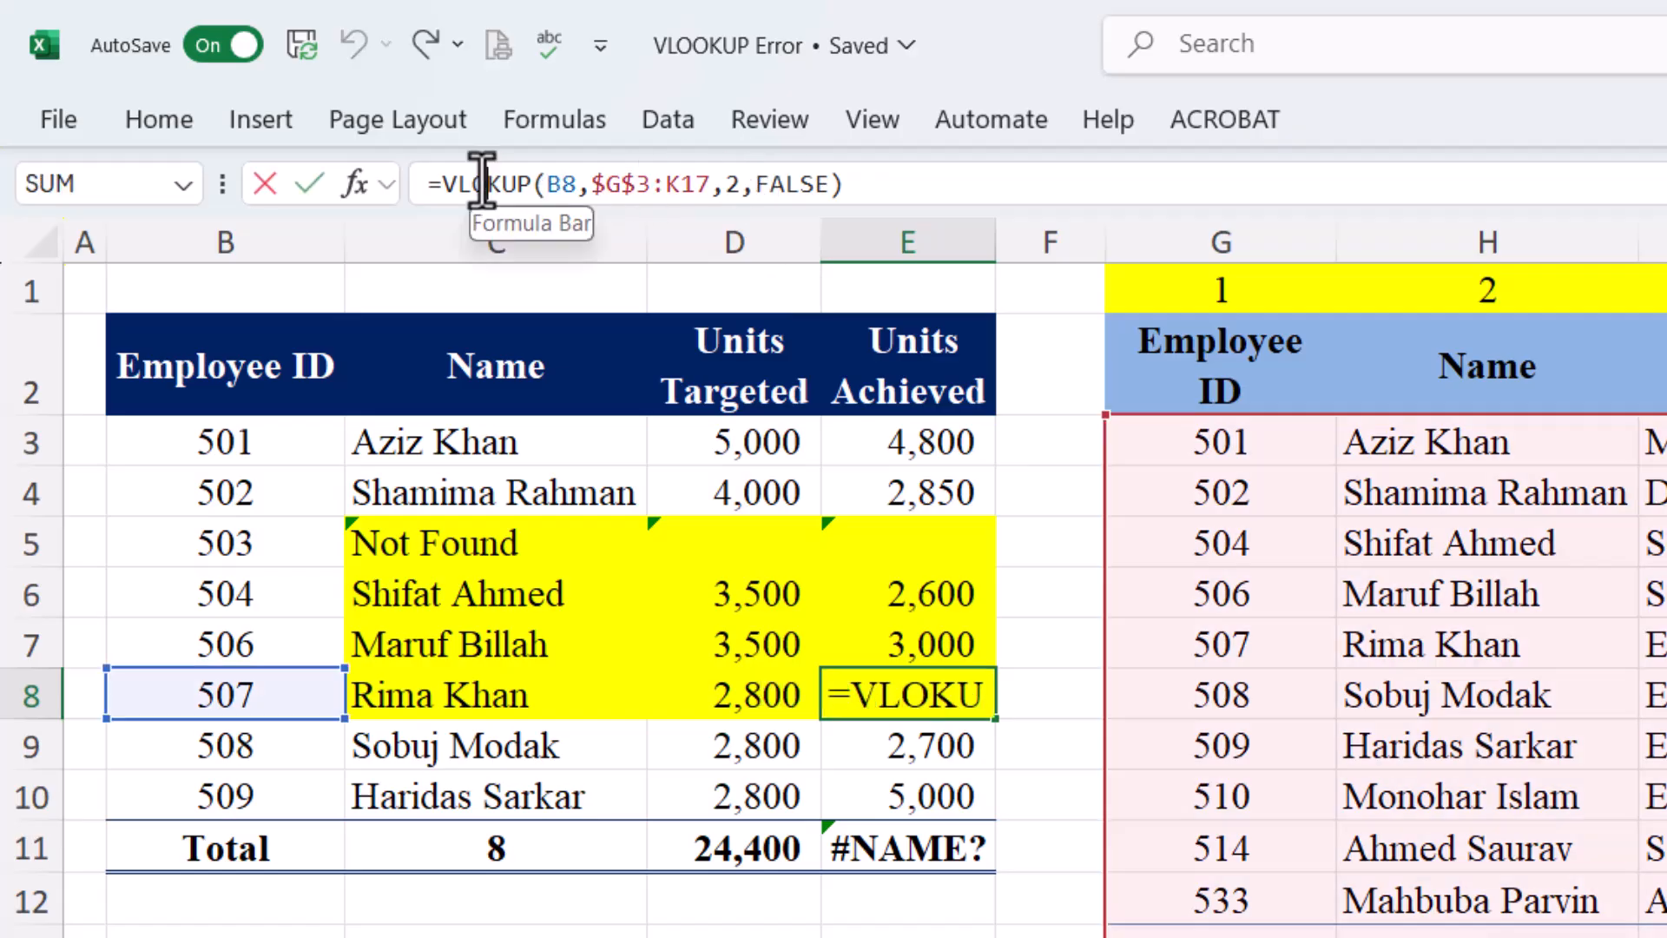
pyautogui.write('o')
pyautogui.click(748, 184)
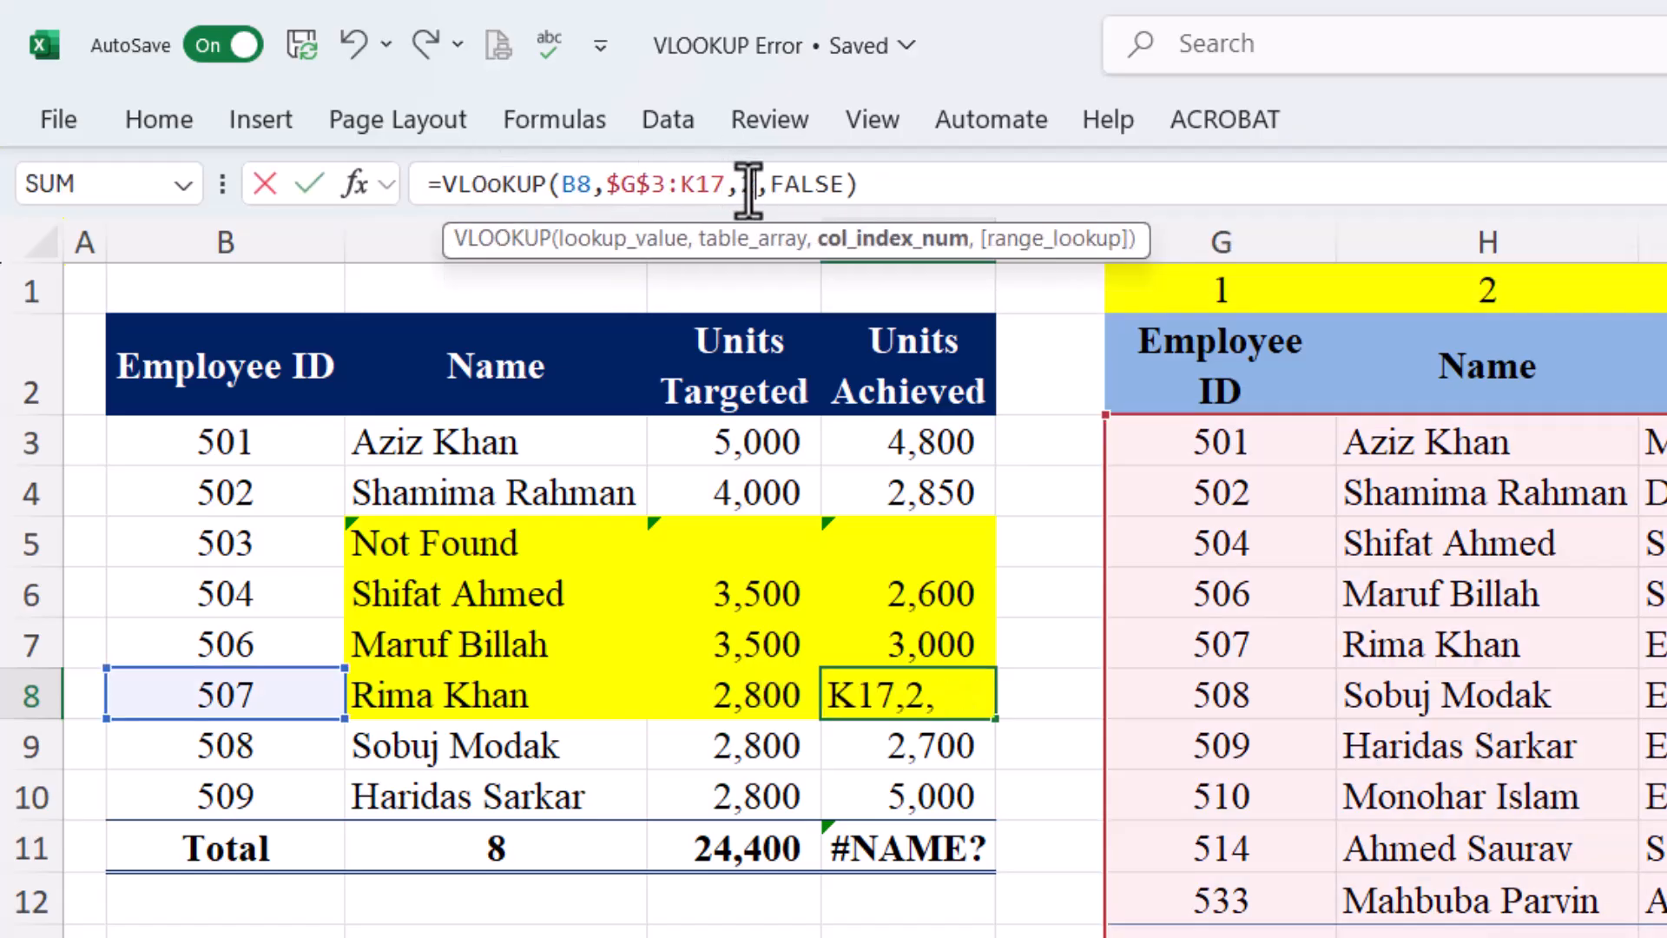
pyautogui.write('5')
pyautogui.press('Return')
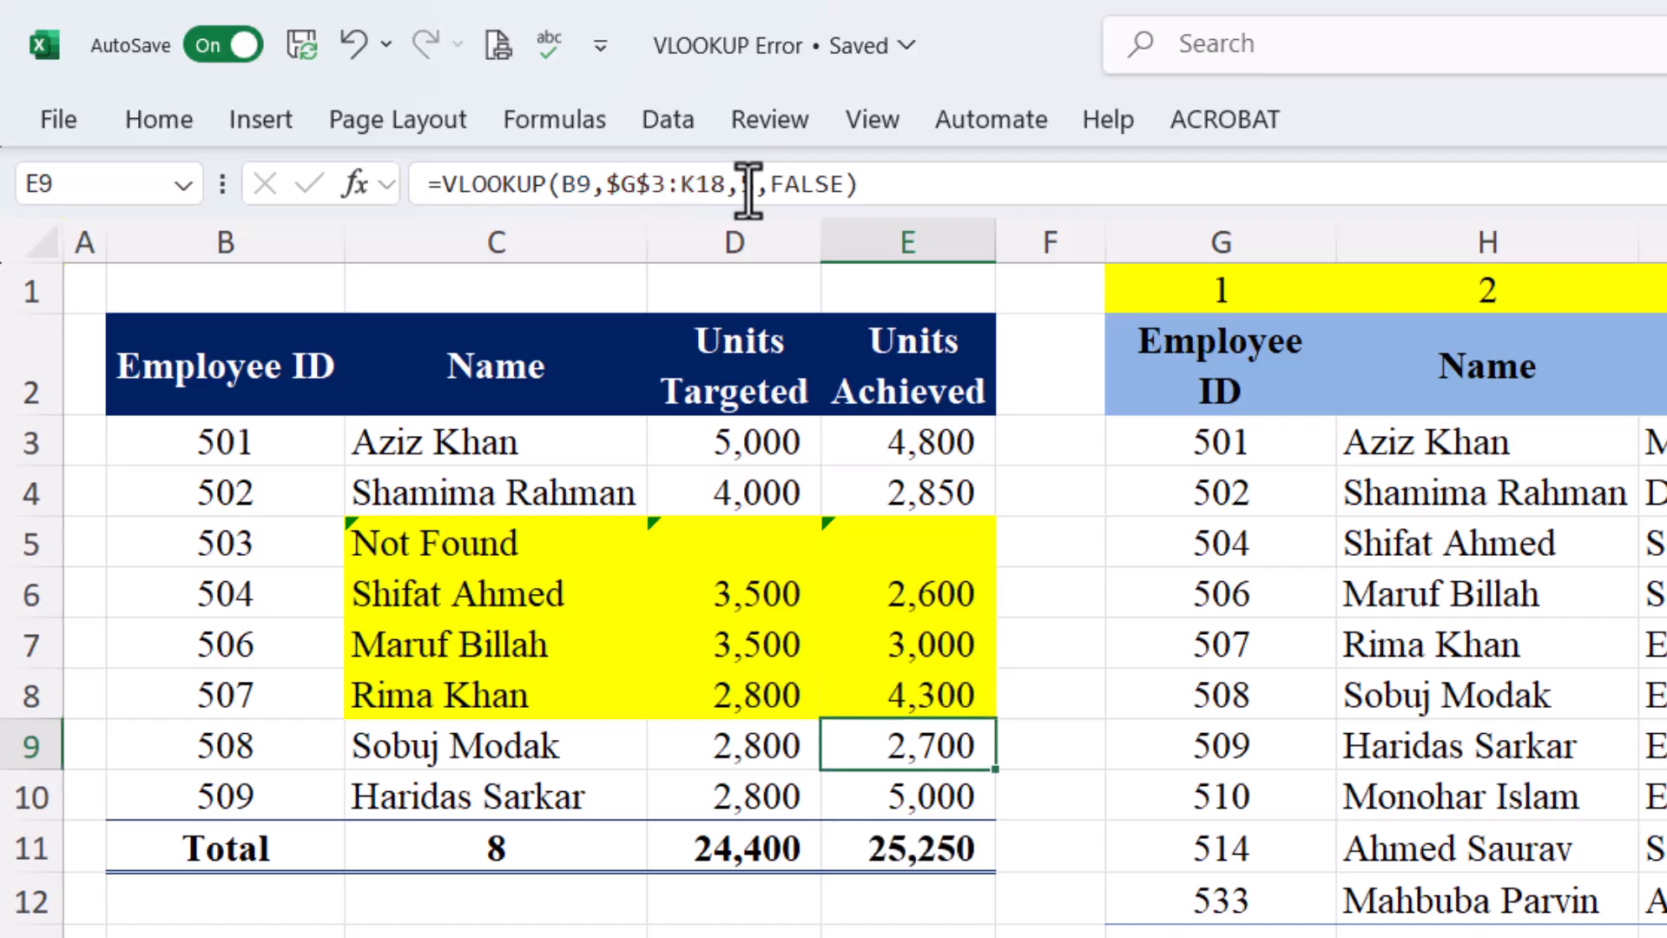